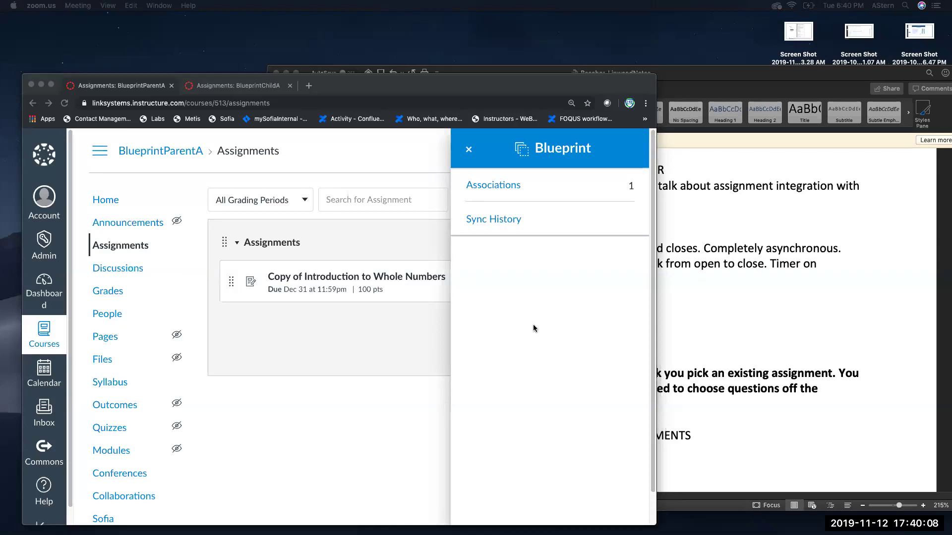
Step: Bring the Word notes document behind the browser to the front and minimize it
click(396, 82)
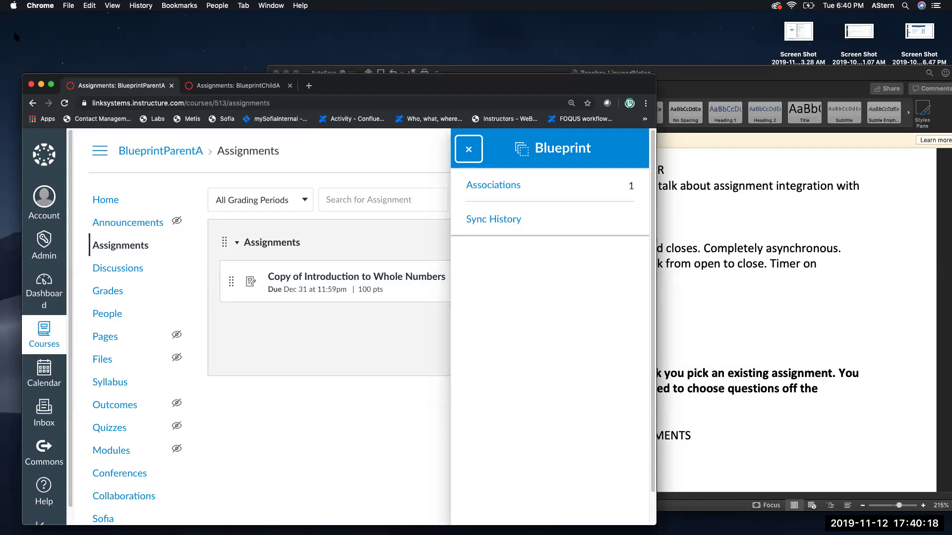
click(489, 70)
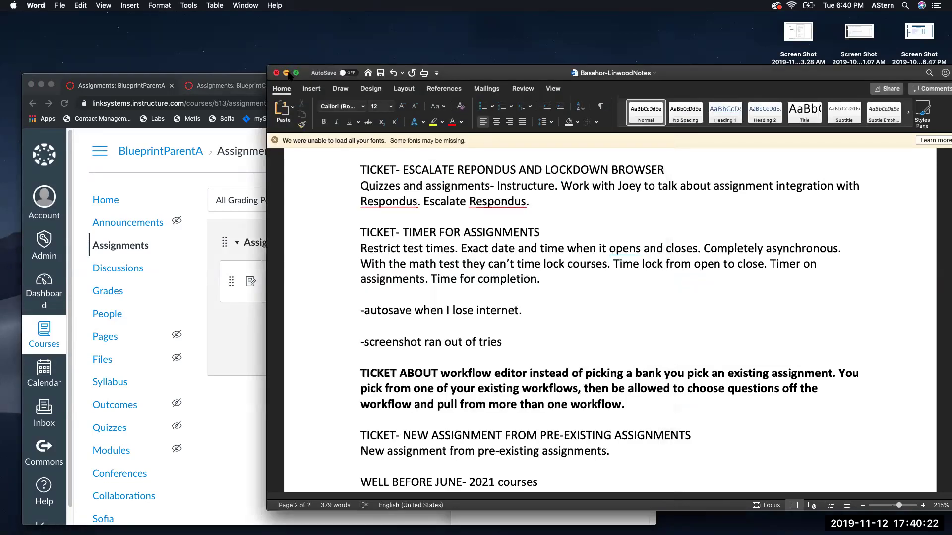
click(286, 73)
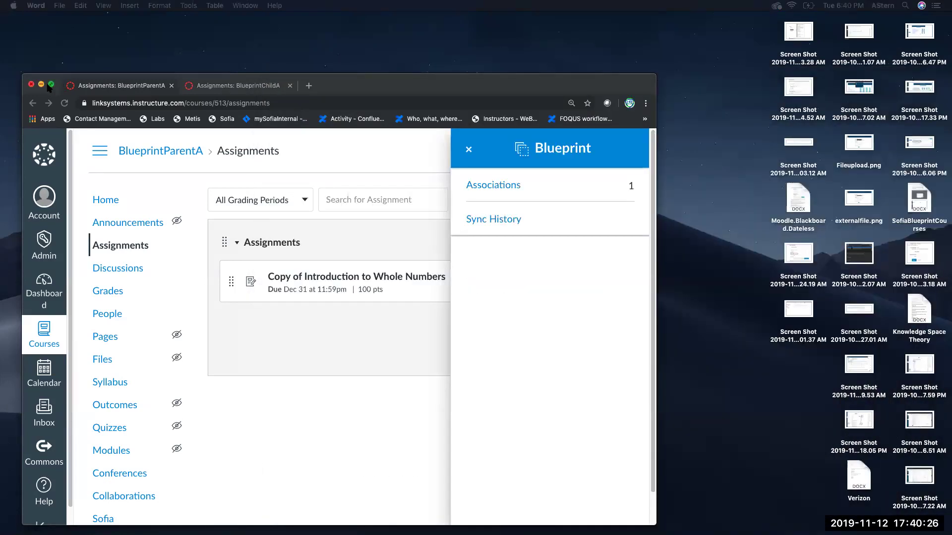
Step: Expand the browser to full screen and close the Blueprint sidebar on the BlueprintParentA Assignments page
click(50, 88)
click(50, 86)
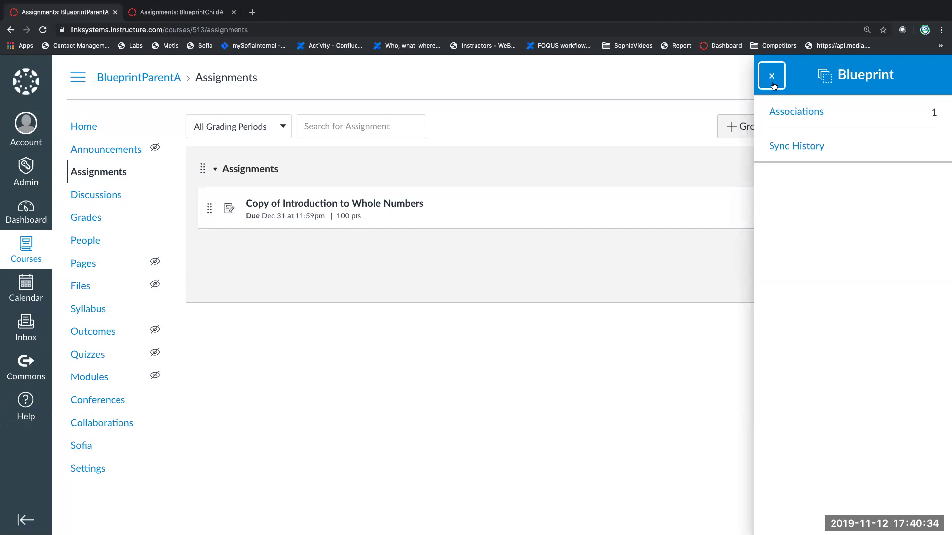
click(772, 83)
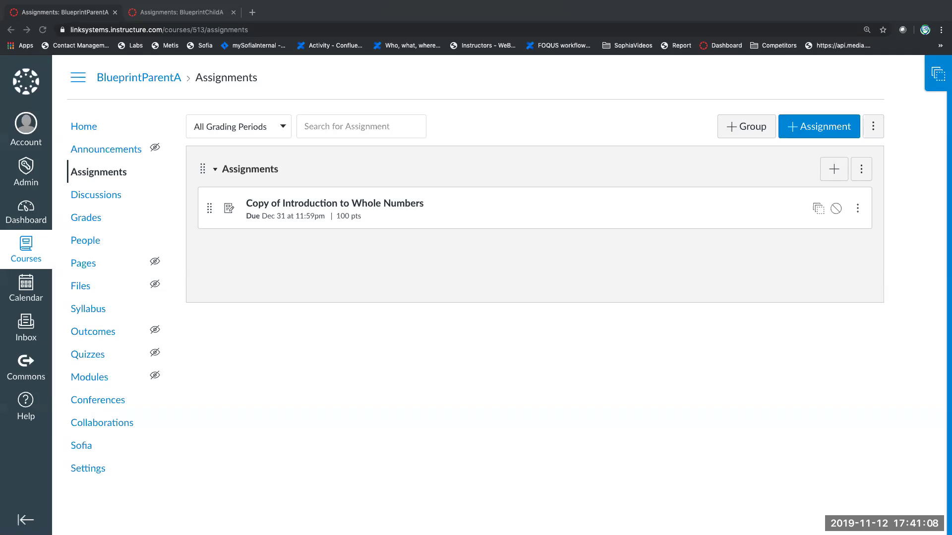
Step: View the assignments in the course's Sofia locker and return to the Sofia welcome page
click(89, 448)
click(90, 448)
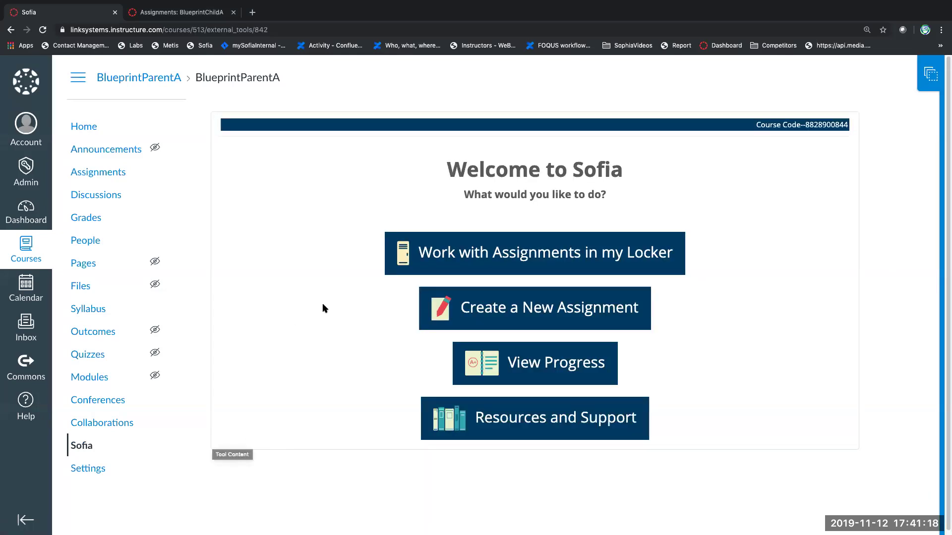
click(588, 256)
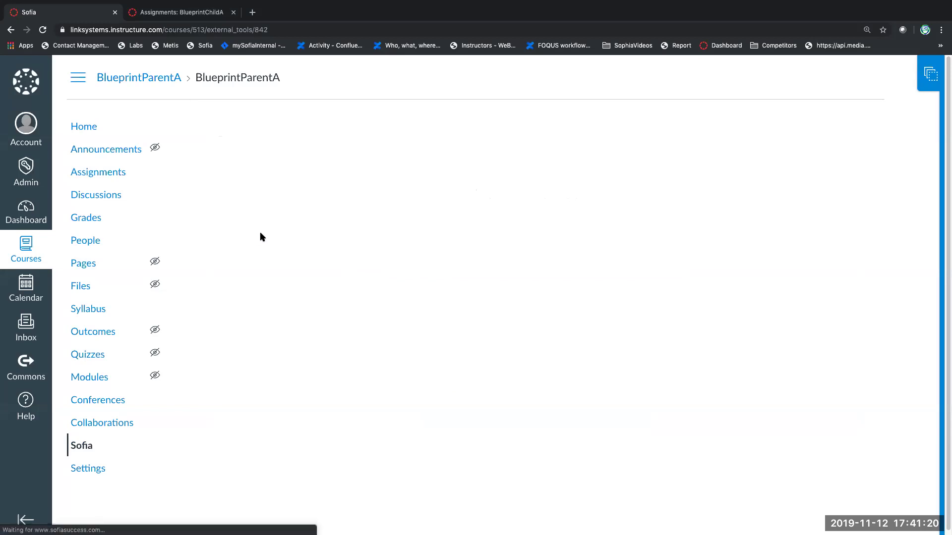
click(550, 204)
click(393, 236)
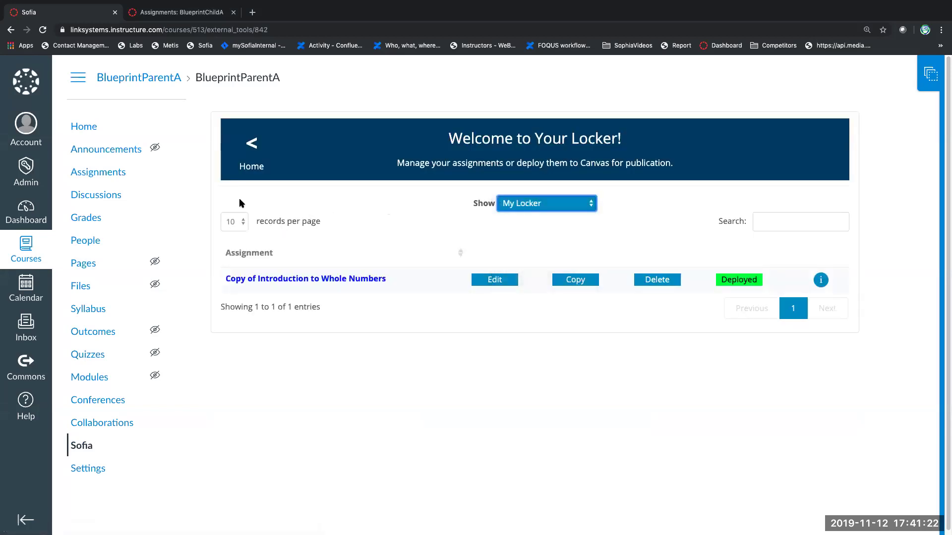
click(251, 148)
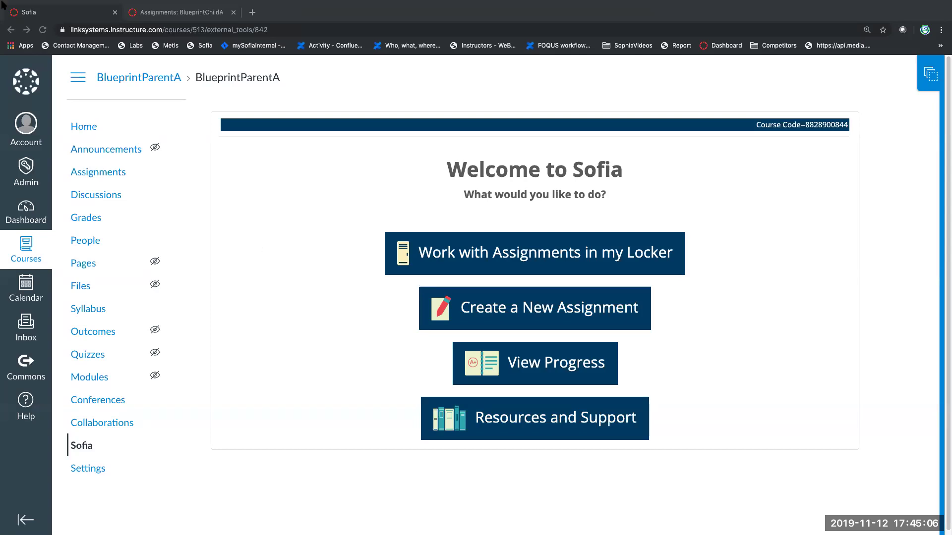
Step: Publish the Copy of Introduction to Whole Numbers assignment in BlueprintParentA and return to the course home page
click(87, 128)
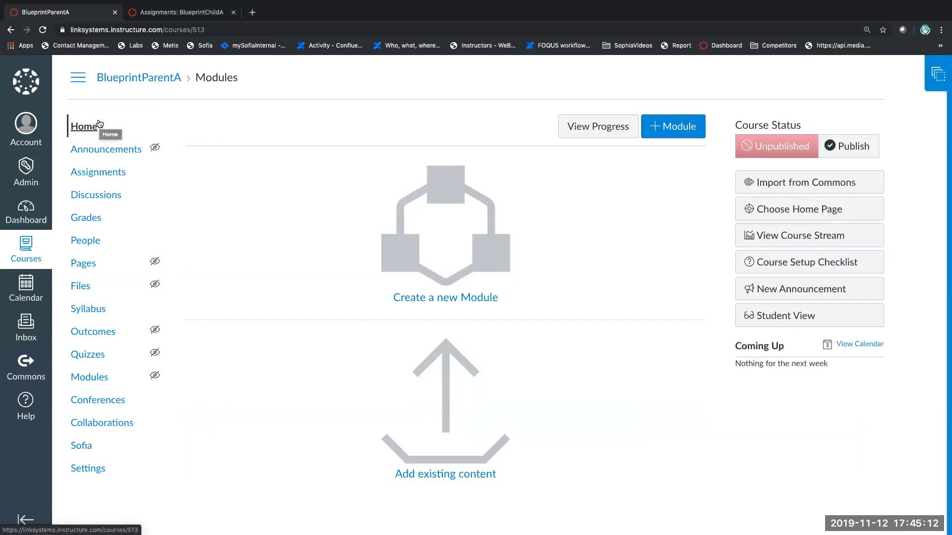
click(91, 169)
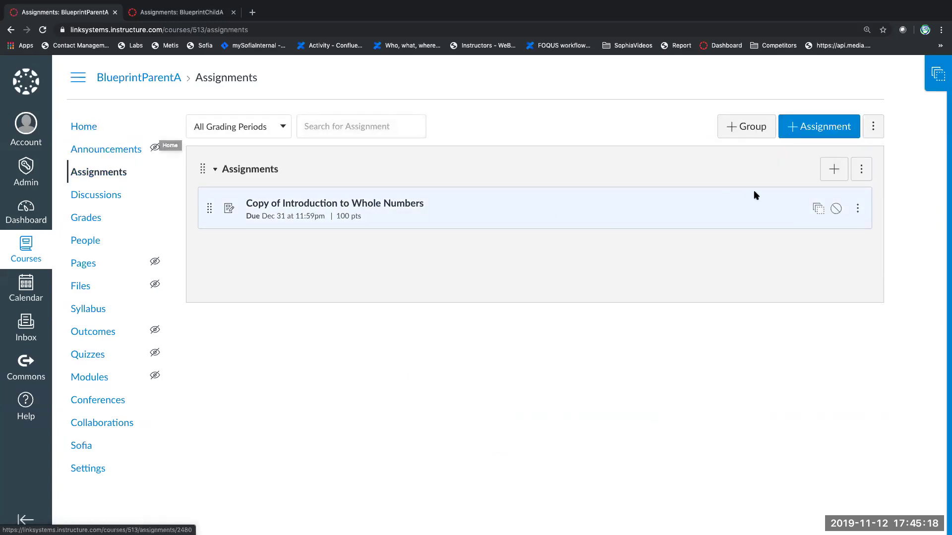
click(836, 208)
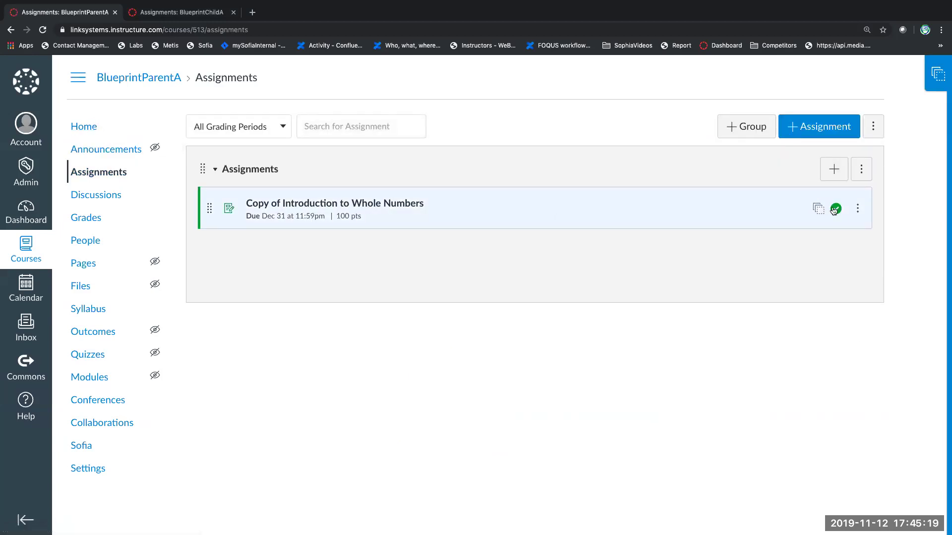
click(94, 127)
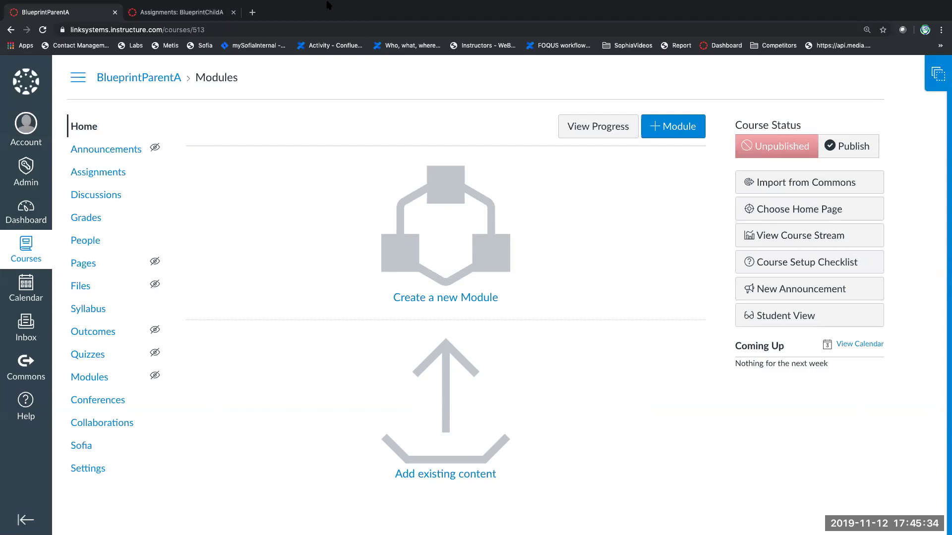
mouse_move(327, 5)
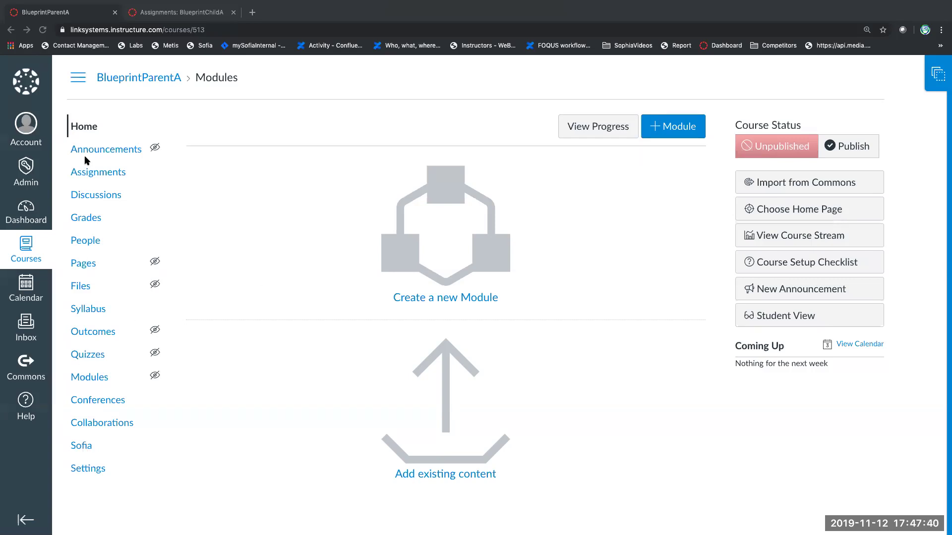
Step: View the Sofia welcome page and go back to the course's Assignments page
click(90, 452)
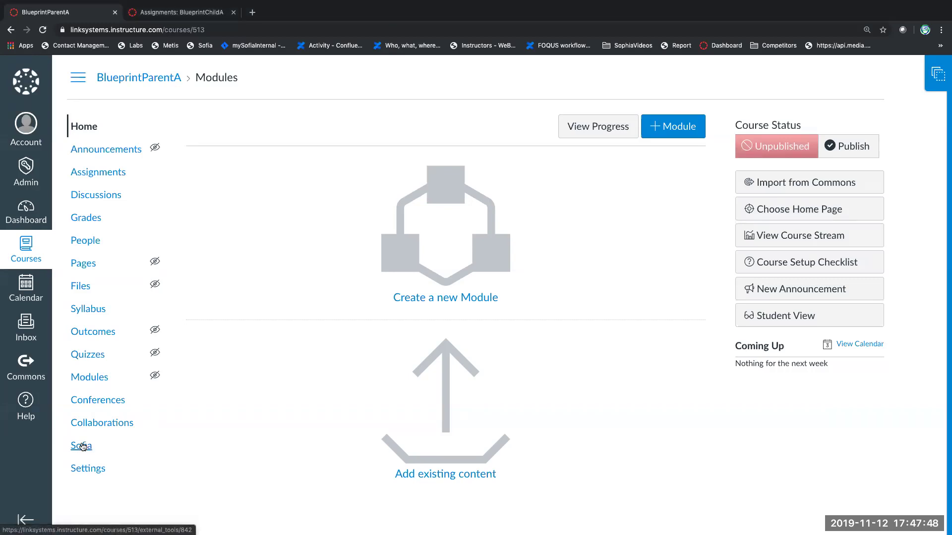
click(82, 446)
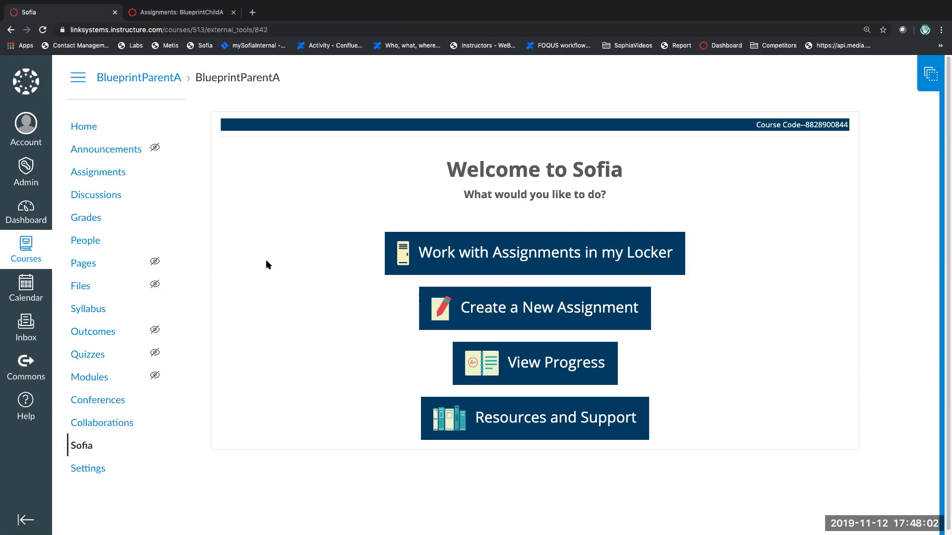
click(95, 173)
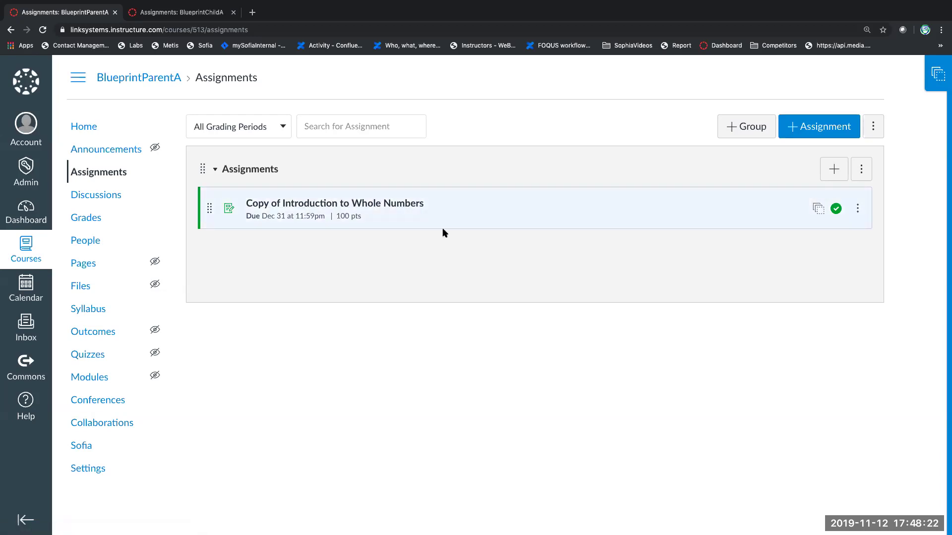
Step: Open the Sofia assignment library by creating a new assignment with the Get Me Started option
click(81, 445)
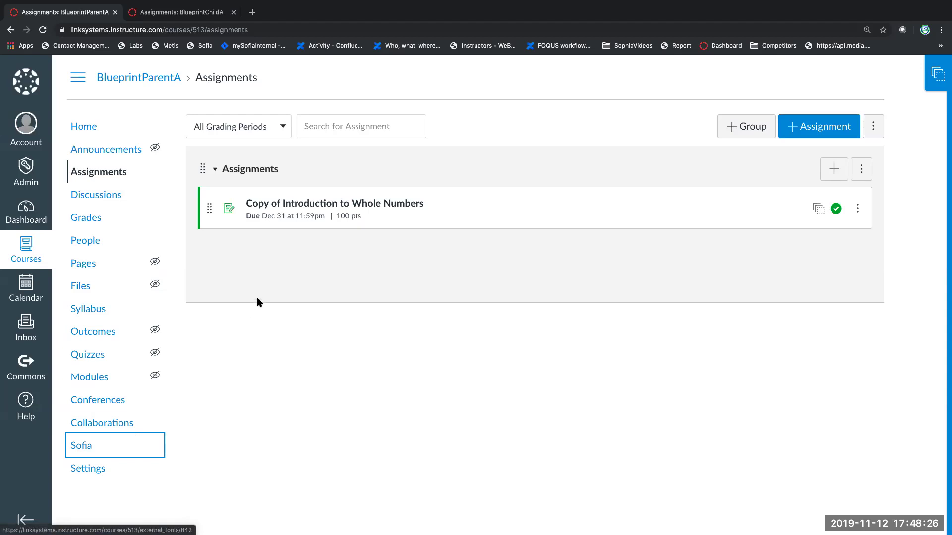
click(81, 446)
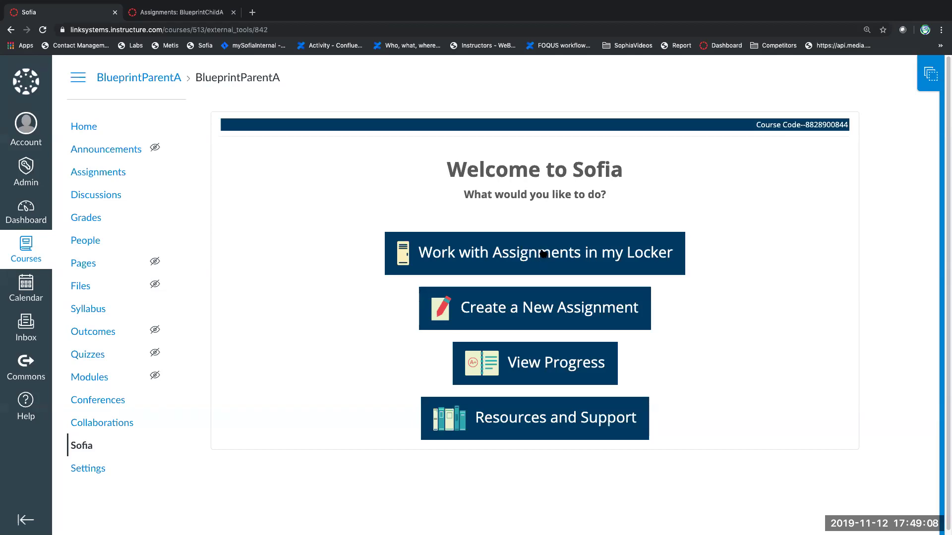
click(544, 307)
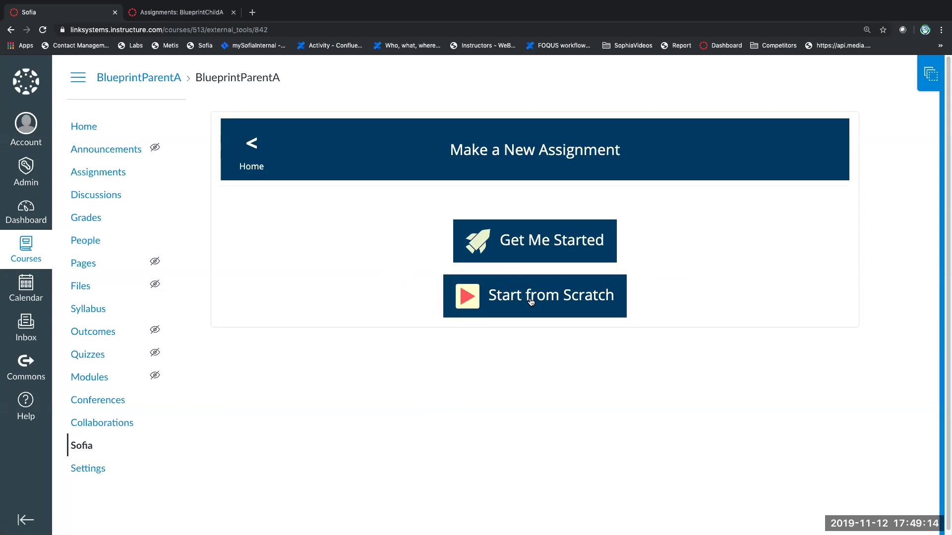
click(528, 241)
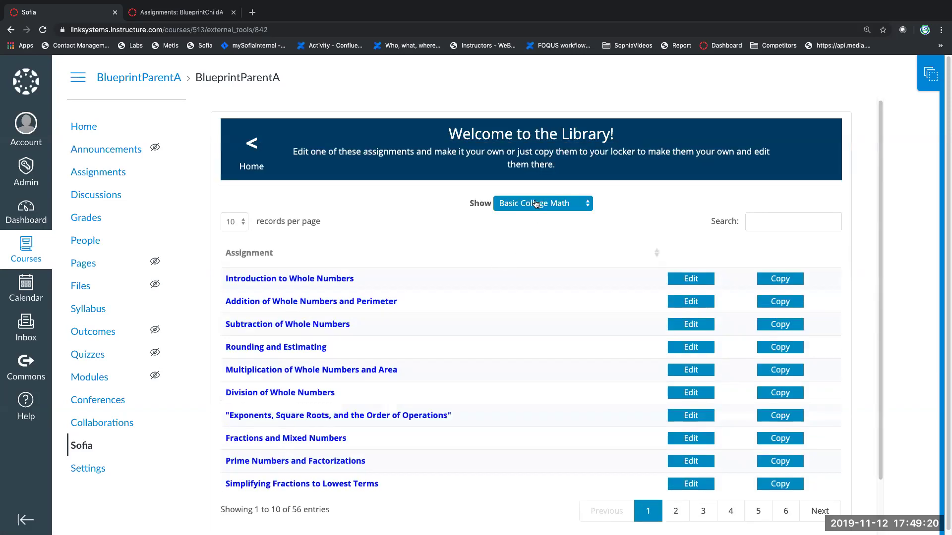
Step: Look through the available course libraries and show the High School Algebra II assignments
click(536, 203)
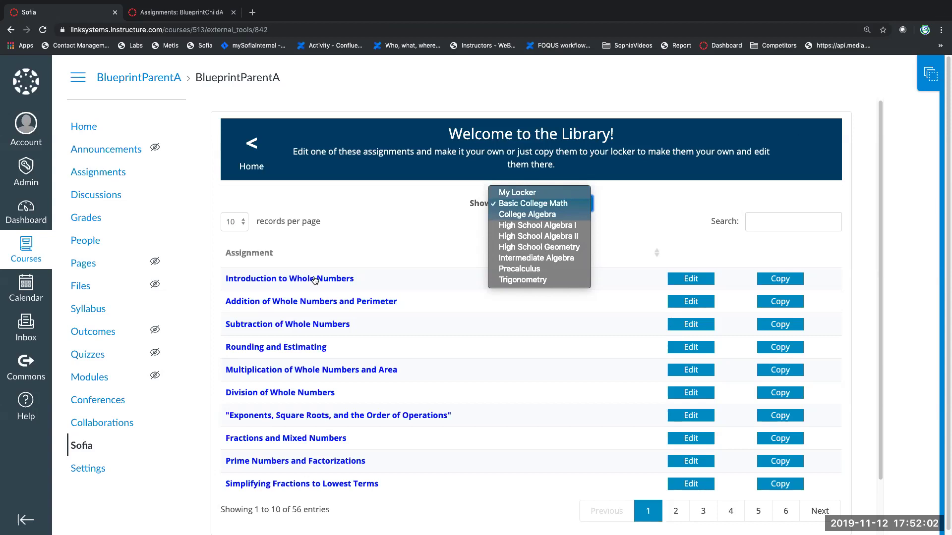
click(442, 221)
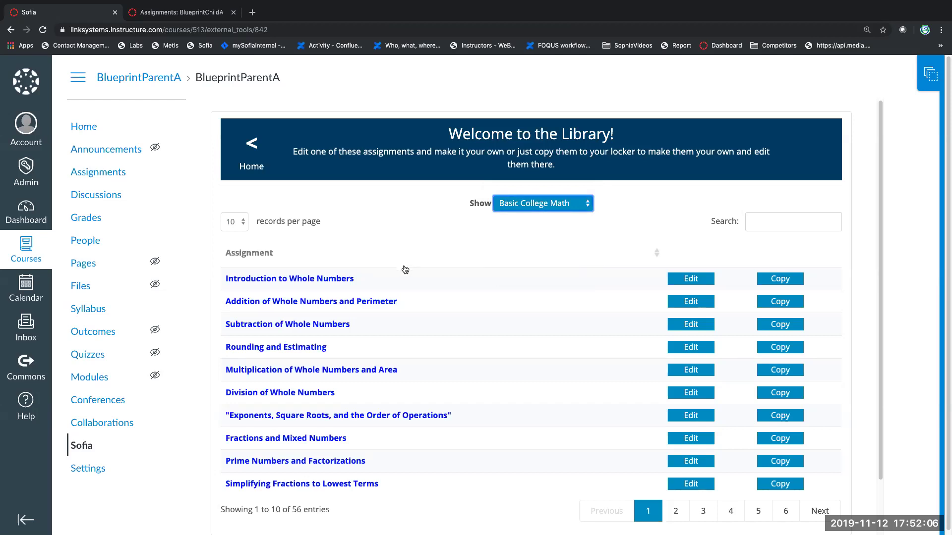
click(574, 209)
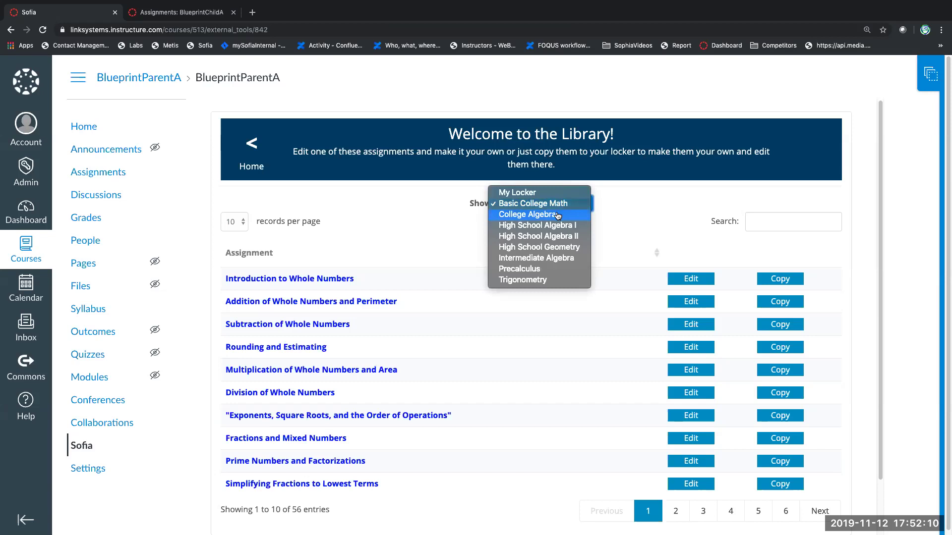
click(563, 237)
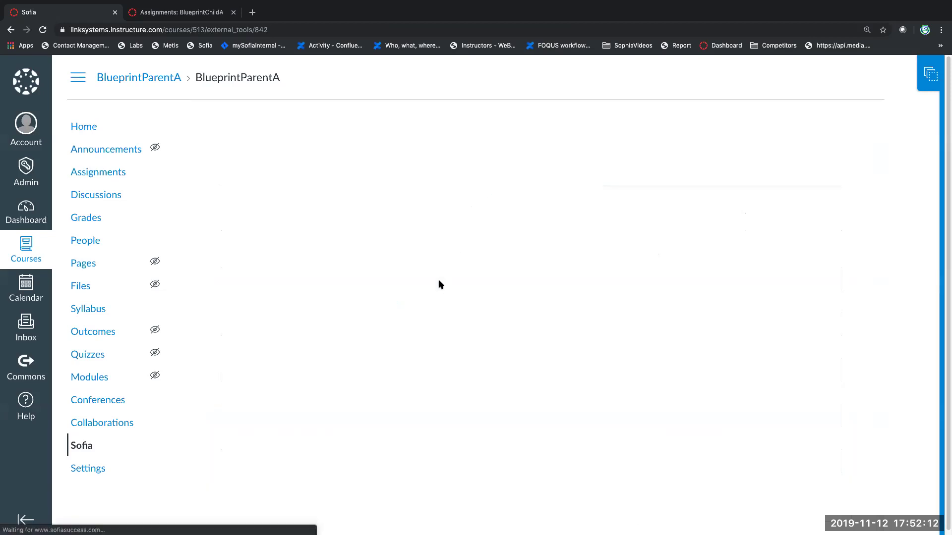
Step: Browse the High School Algebra II assignment list through to page 4
scroll(757, 352, down, 2)
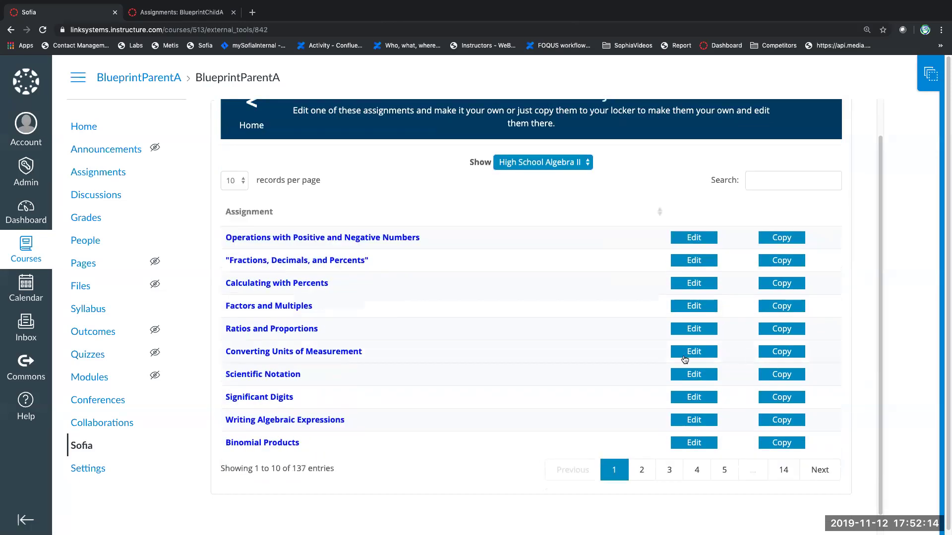
scroll(684, 359, up, 1)
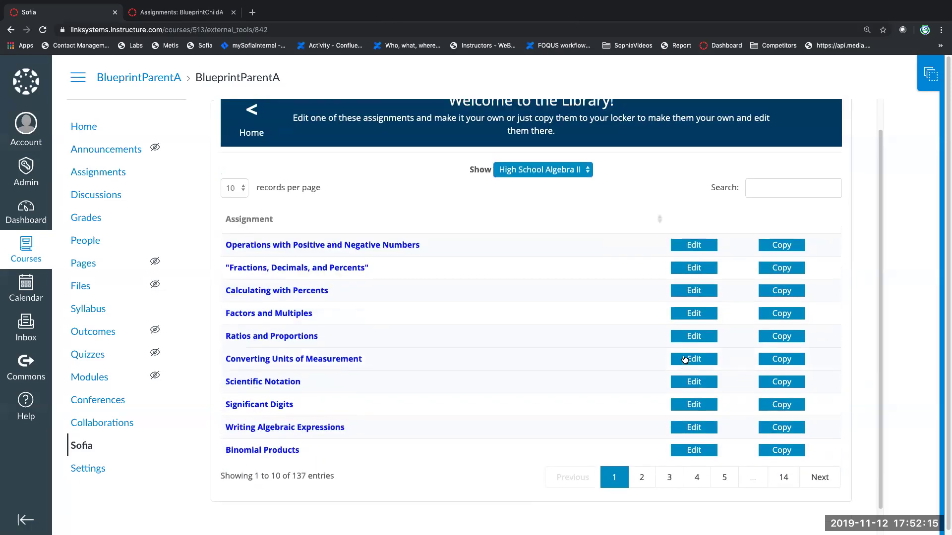
click(642, 478)
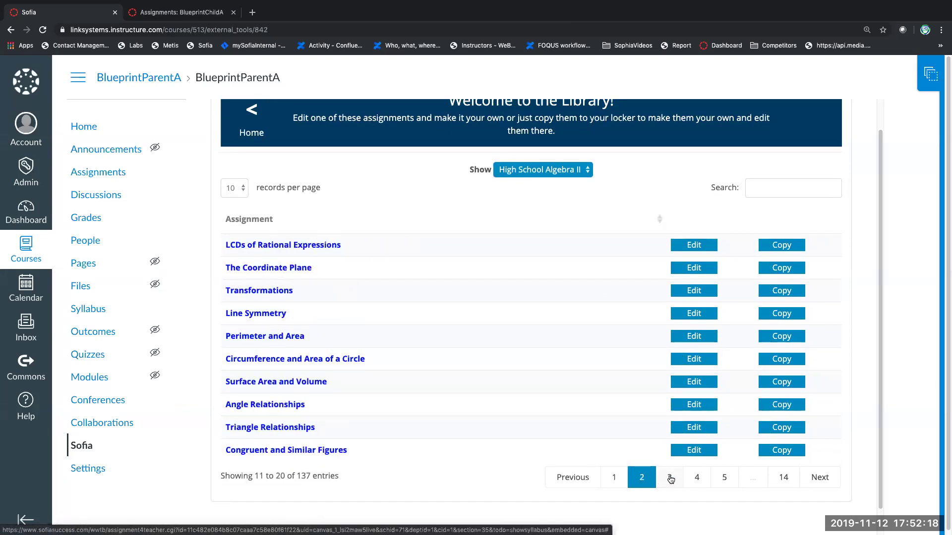
click(670, 478)
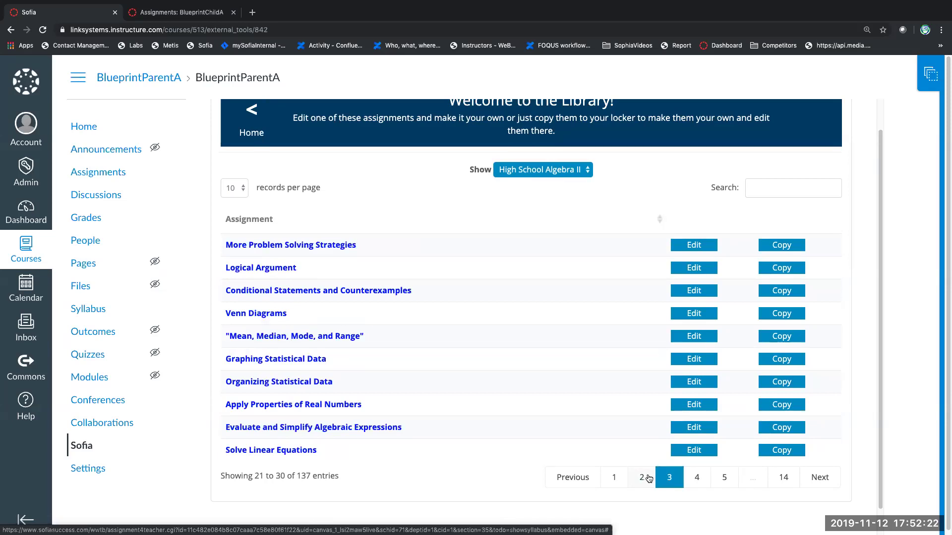
click(695, 477)
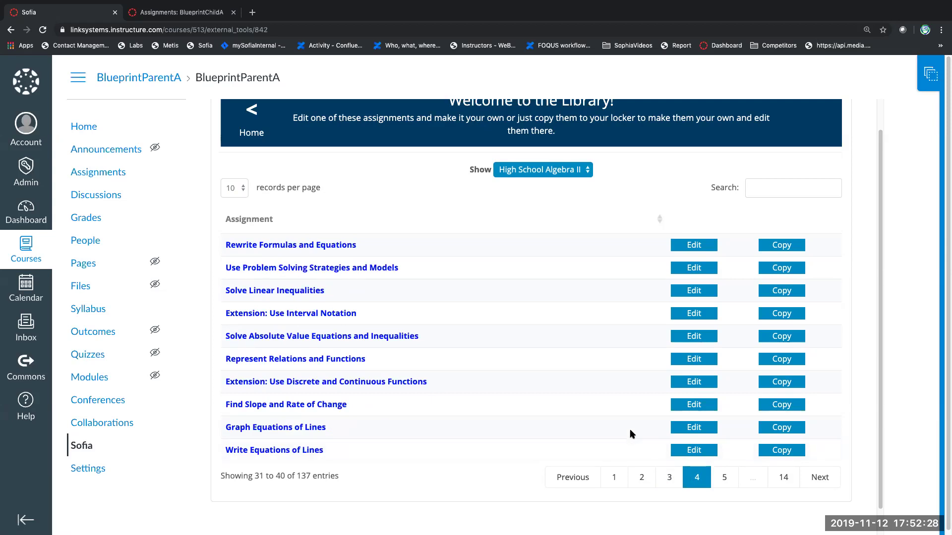
Step: Preview the Graph Equations of Lines assignment and go through its questions up to question 7
click(312, 432)
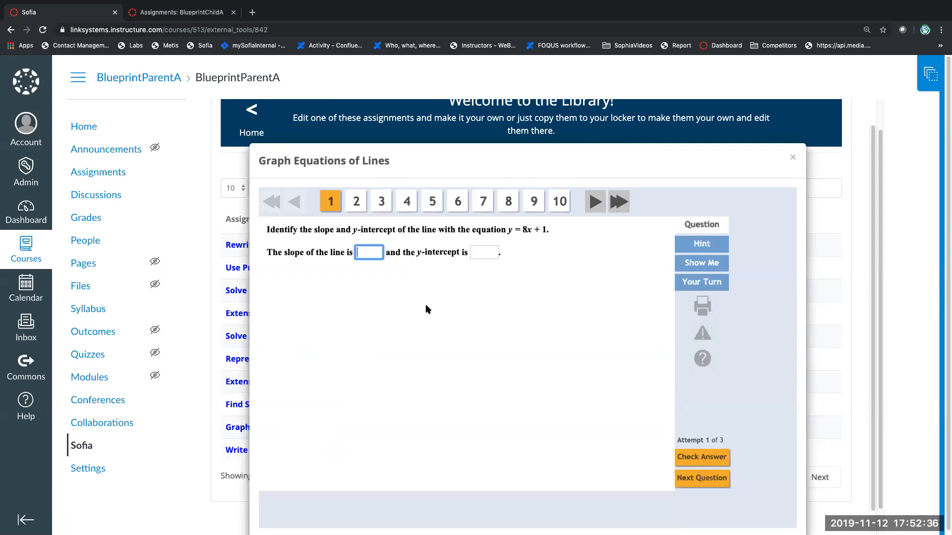
click(591, 208)
click(592, 209)
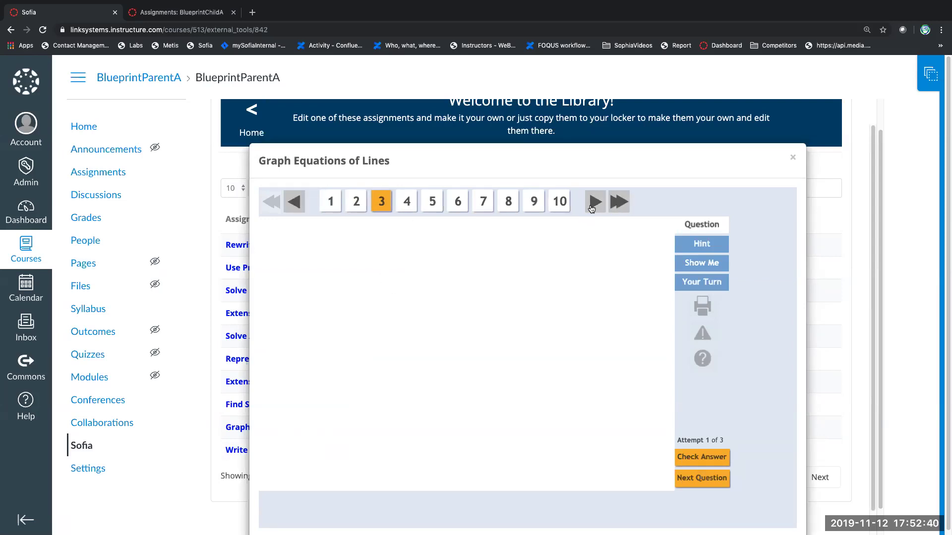
click(592, 208)
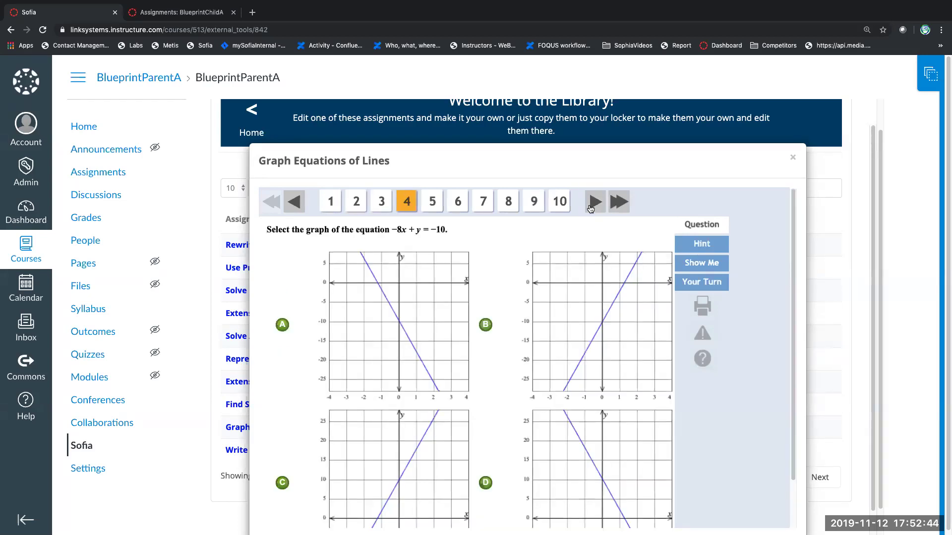
click(591, 209)
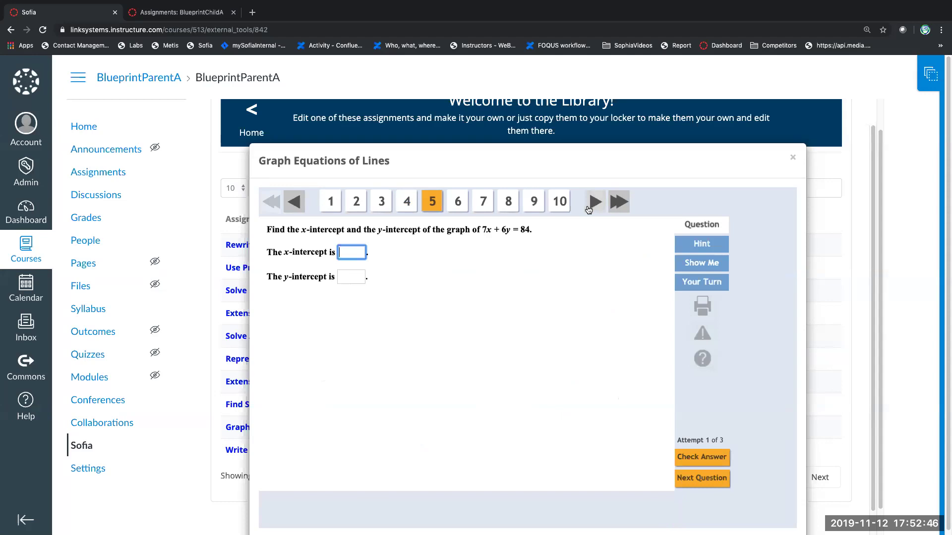
click(590, 209)
click(588, 209)
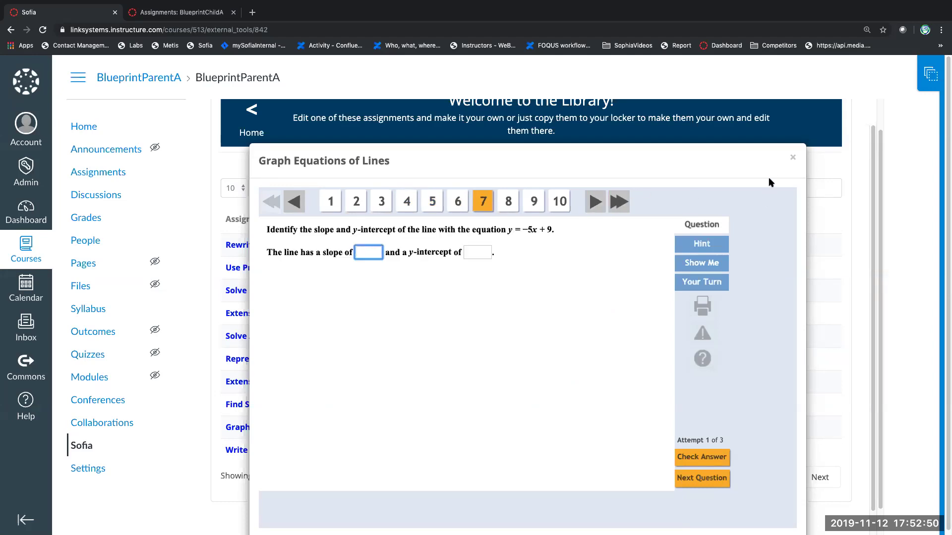
Step: Close the question preview and copy the Graph Equations of Lines assignment from the library to the locker
click(792, 158)
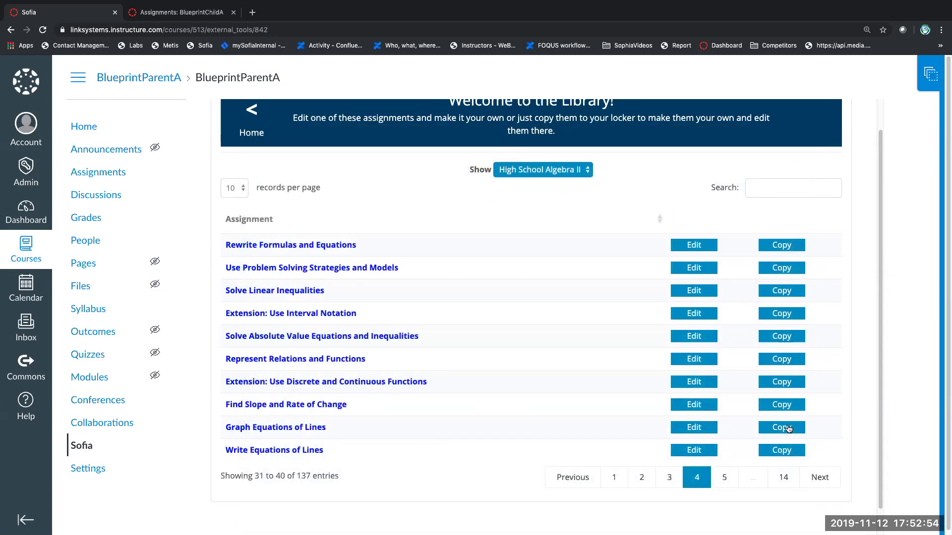
click(788, 428)
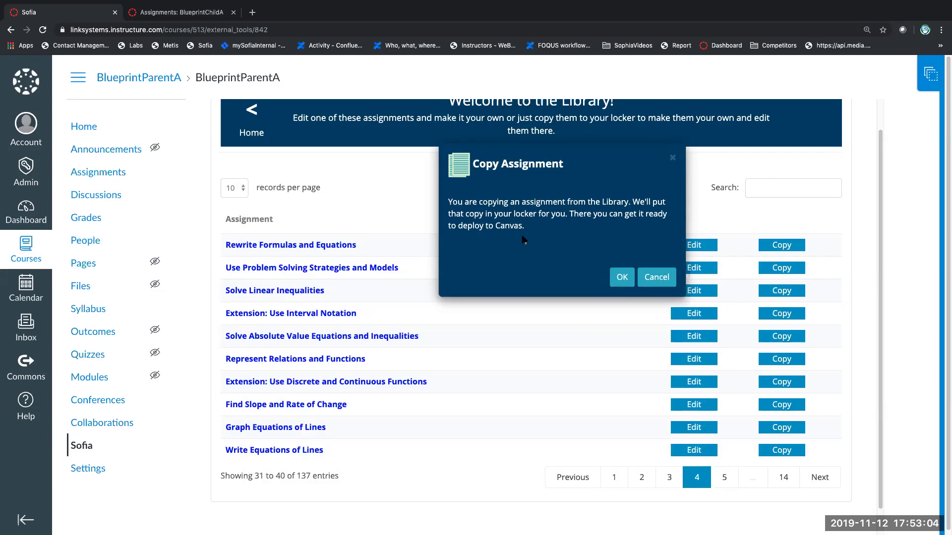
click(618, 276)
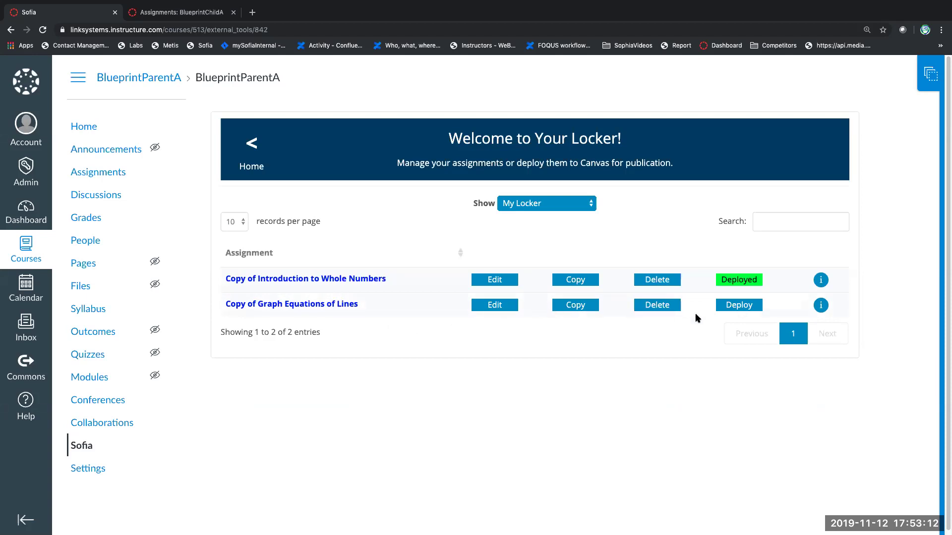
Step: Edit the Copy of Graph Equations of Lines assignment and set its start date to 11/12/2019 at 12:00
click(489, 306)
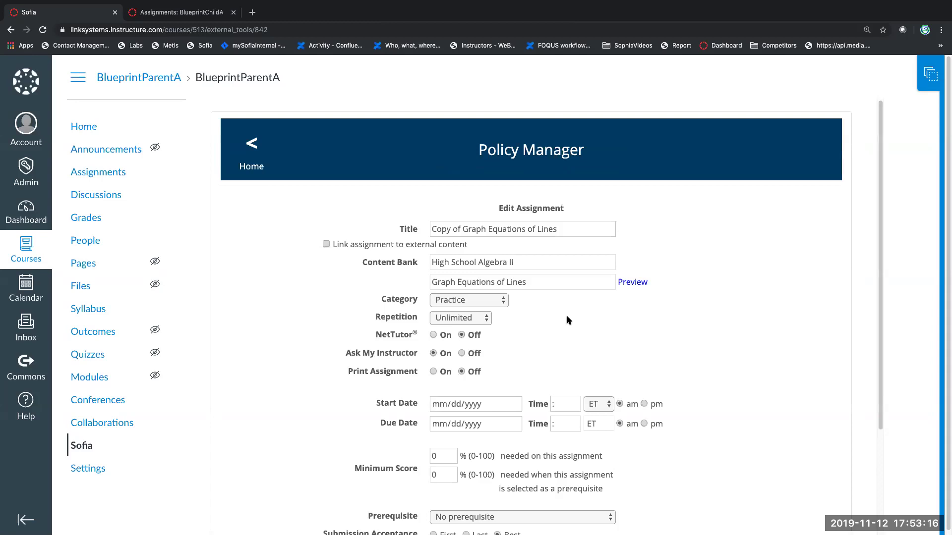
scroll(568, 320, down, 2)
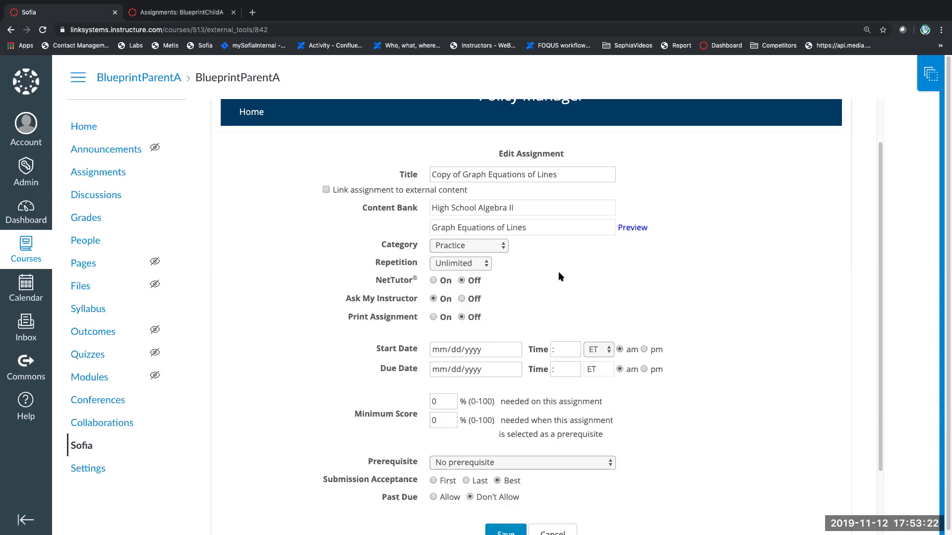
click(515, 350)
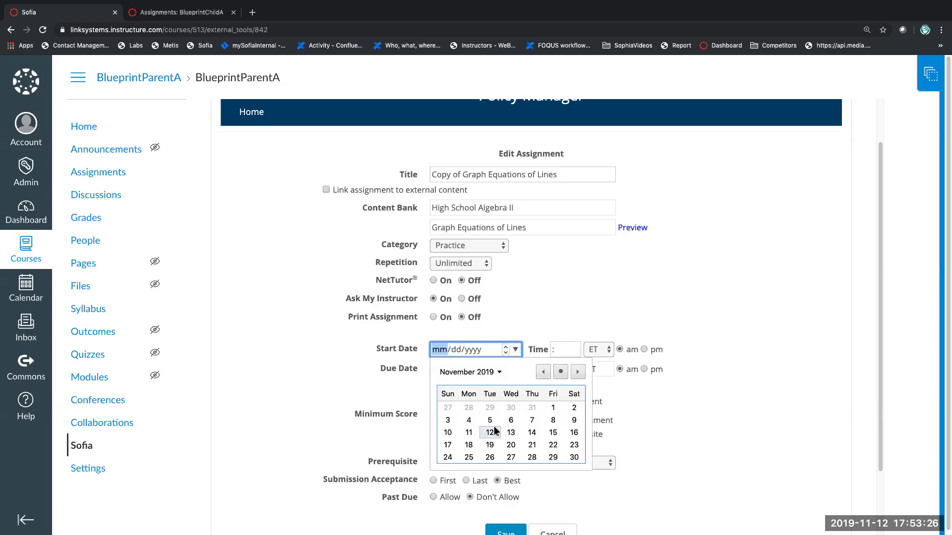
click(494, 431)
text(1200)
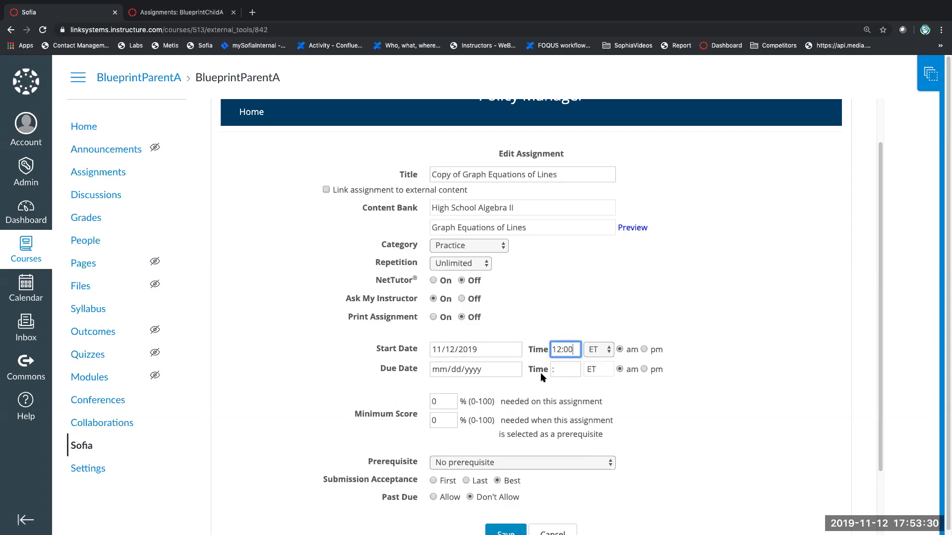
Step: Set the assignment's due date to 01/31/2020 at 12:00
click(516, 369)
click(577, 391)
click(576, 391)
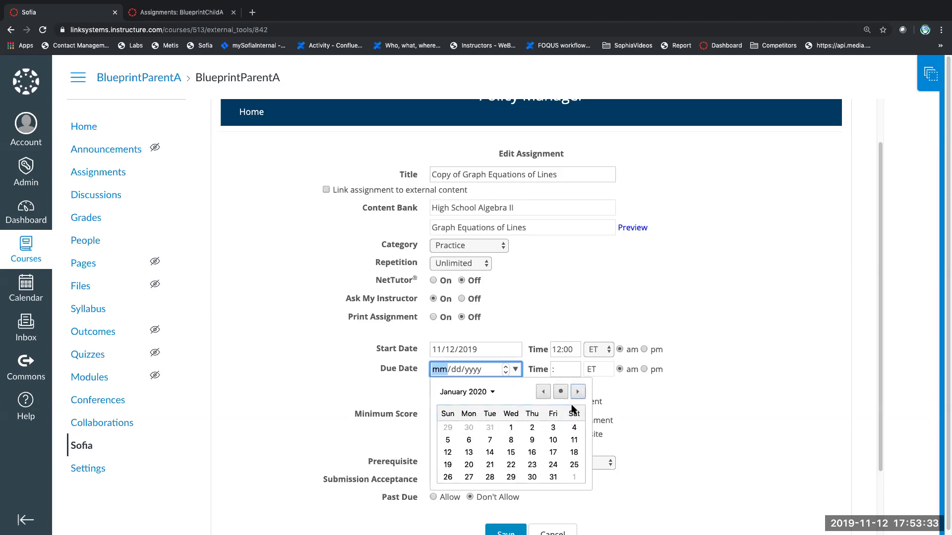
click(554, 477)
click(552, 370)
text(12:00)
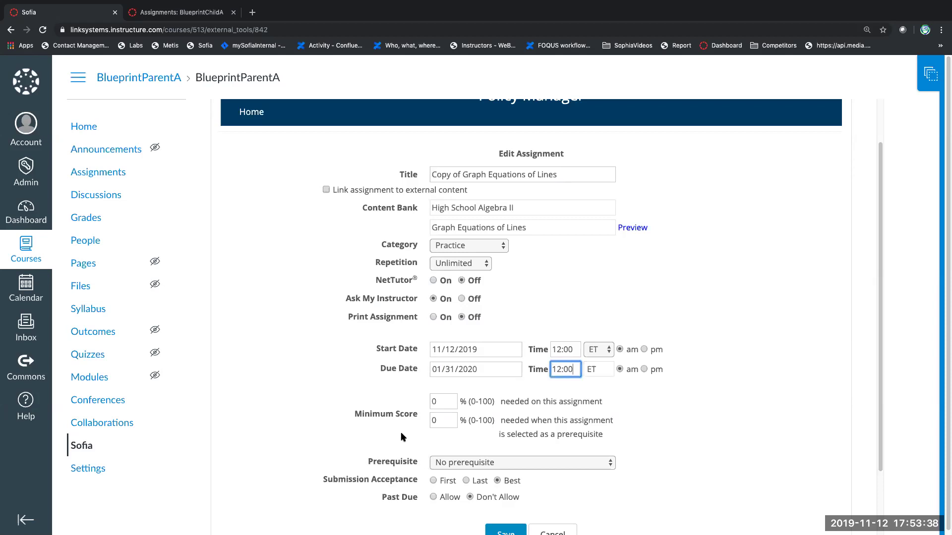
Step: Review the available prerequisite, category and repetition options for the assignment without changing them
scroll(446, 377, down, 2)
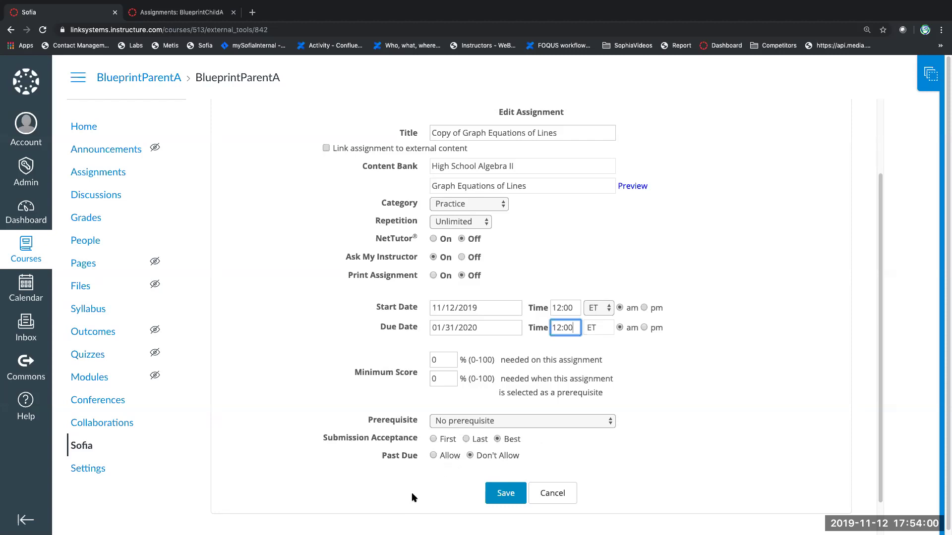
click(473, 421)
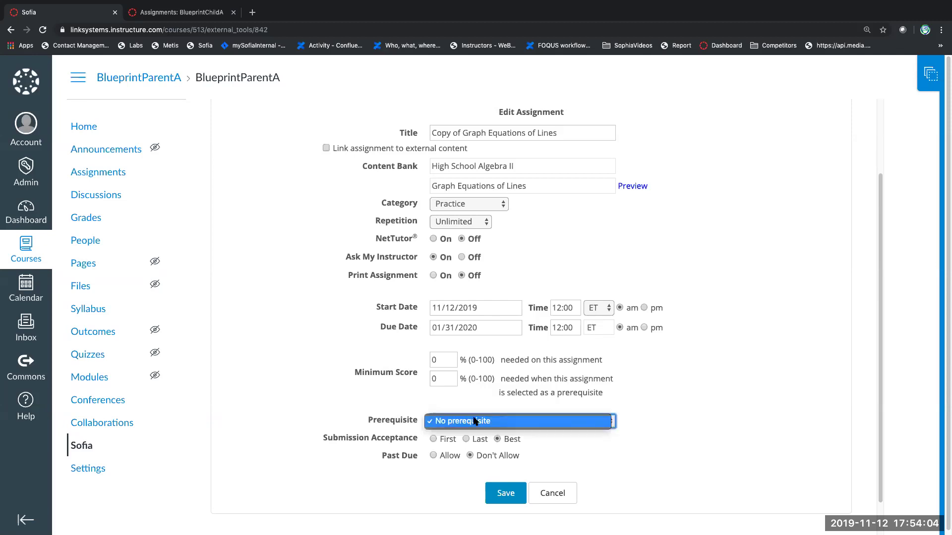
click(461, 391)
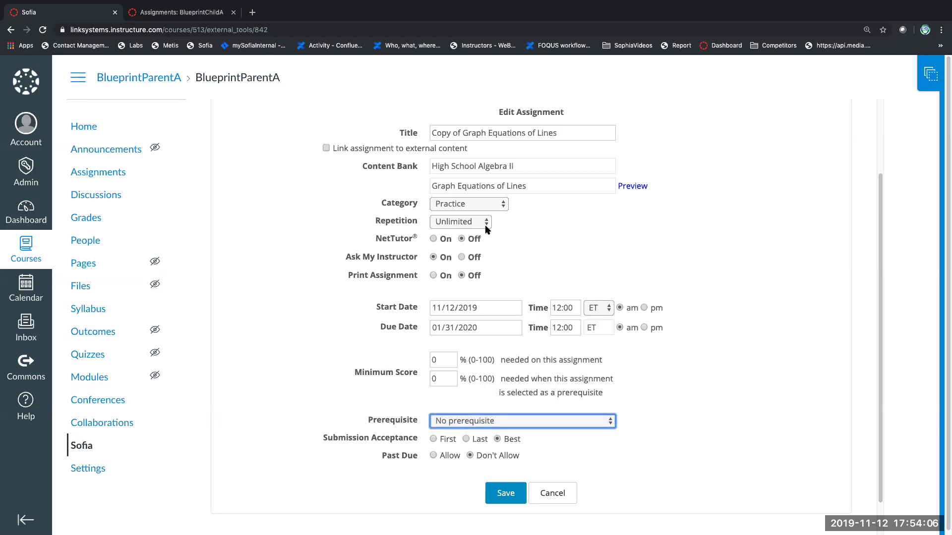
click(479, 205)
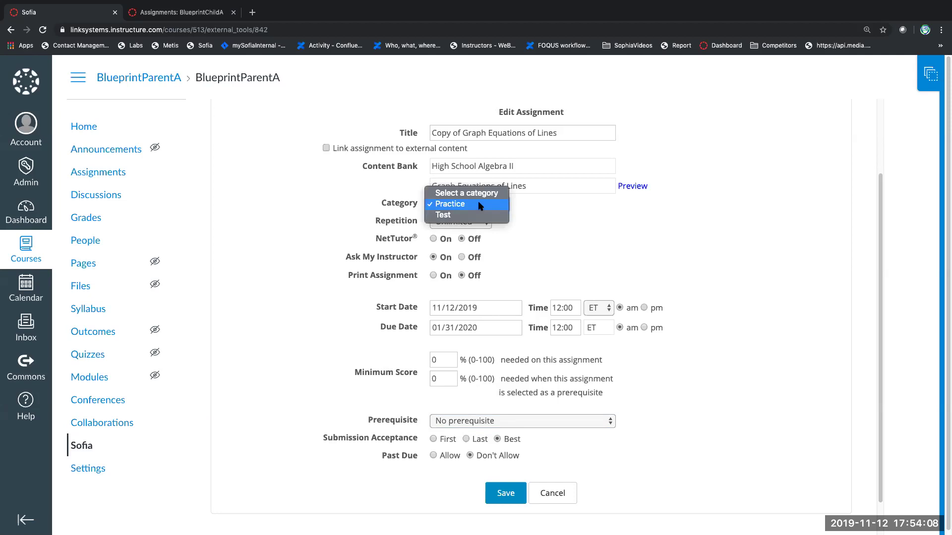
click(578, 203)
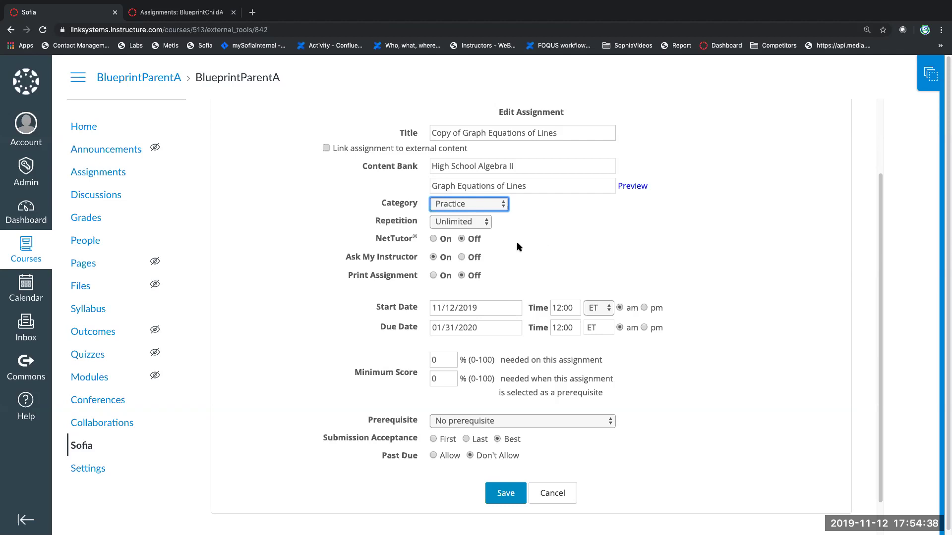
click(482, 223)
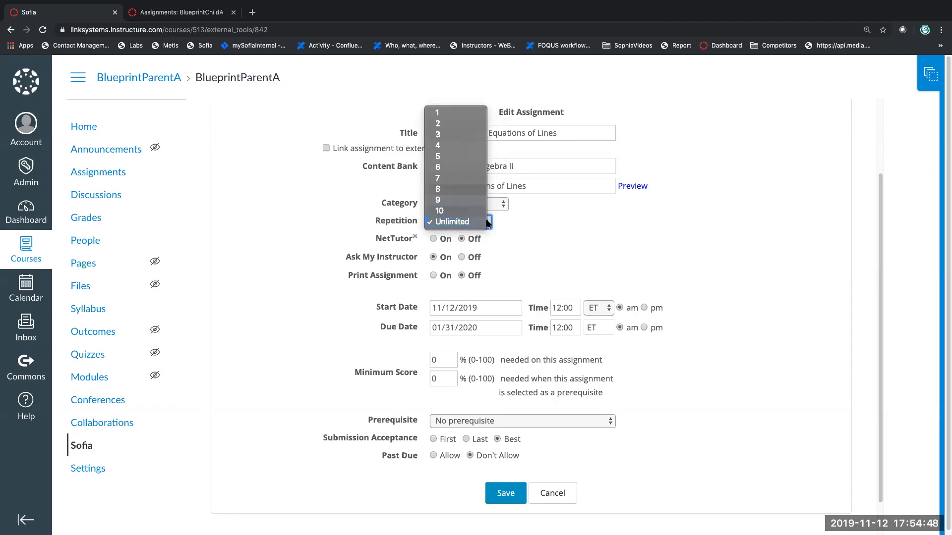
click(473, 223)
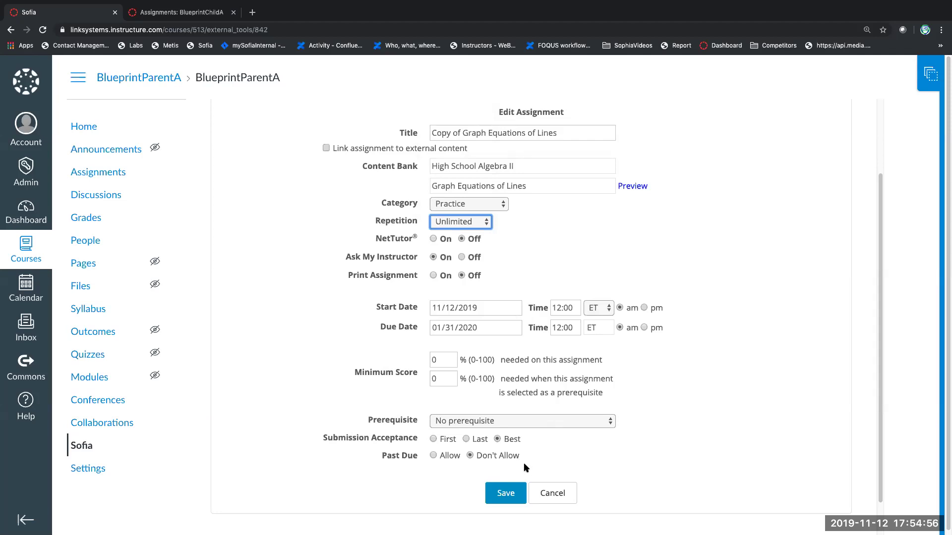
Step: Add "Proximity" before the existing assignment title and save the policy settings
click(434, 131)
text(Proximity)
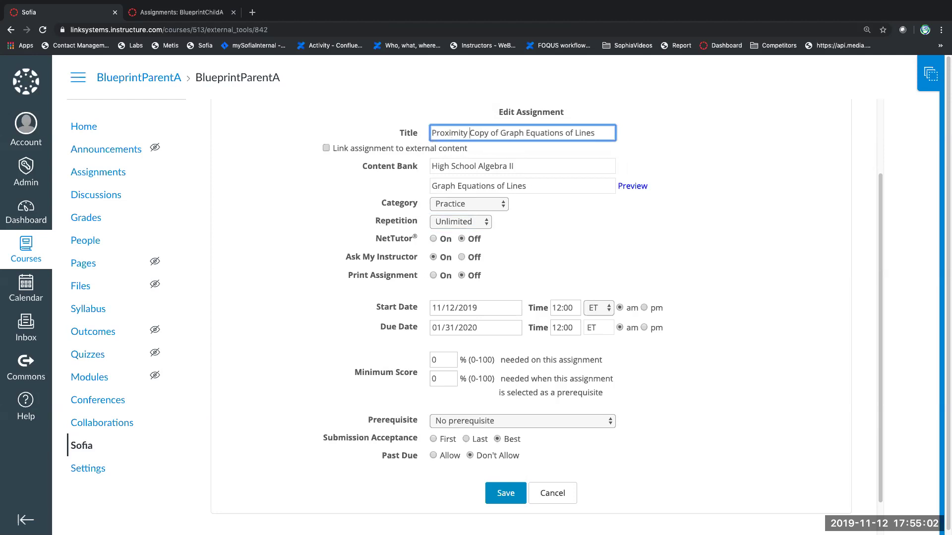
click(510, 494)
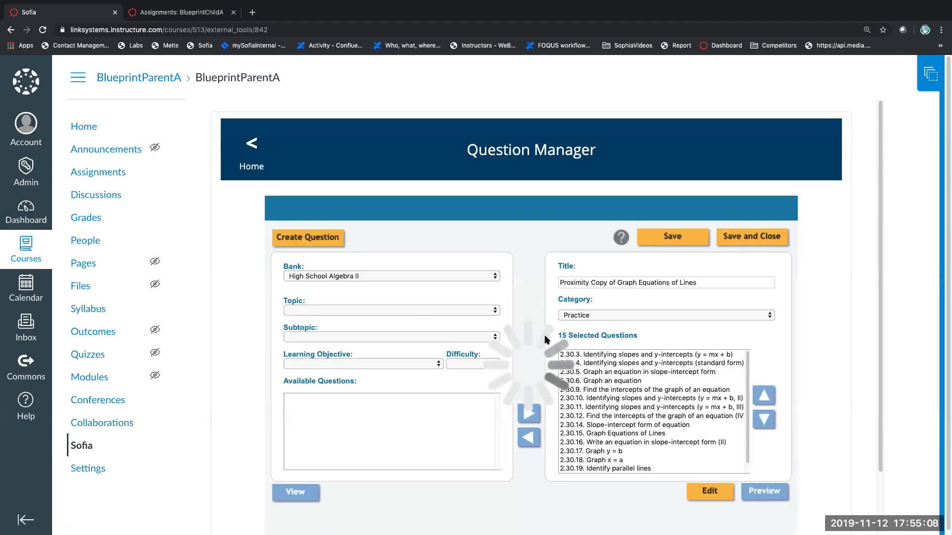
Step: Examine the bank, topic, subtopic and learning objective choices for finding questions in the Question Manager
scroll(536, 326, down, 1)
scroll(534, 323, down, 3)
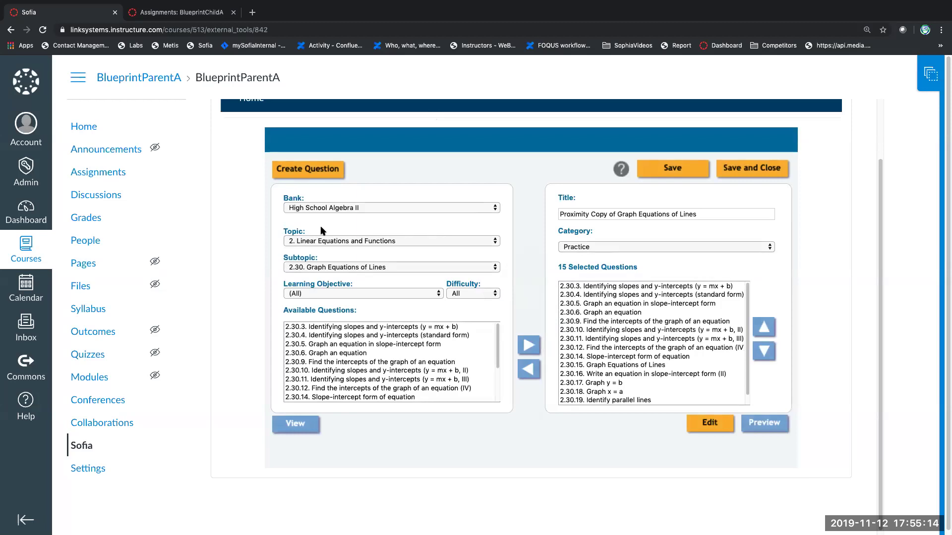
click(395, 205)
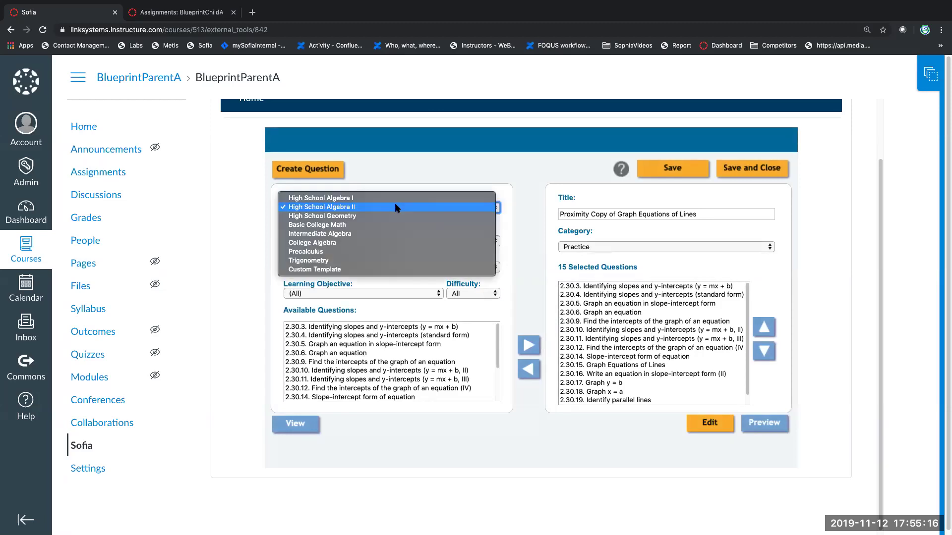
click(396, 205)
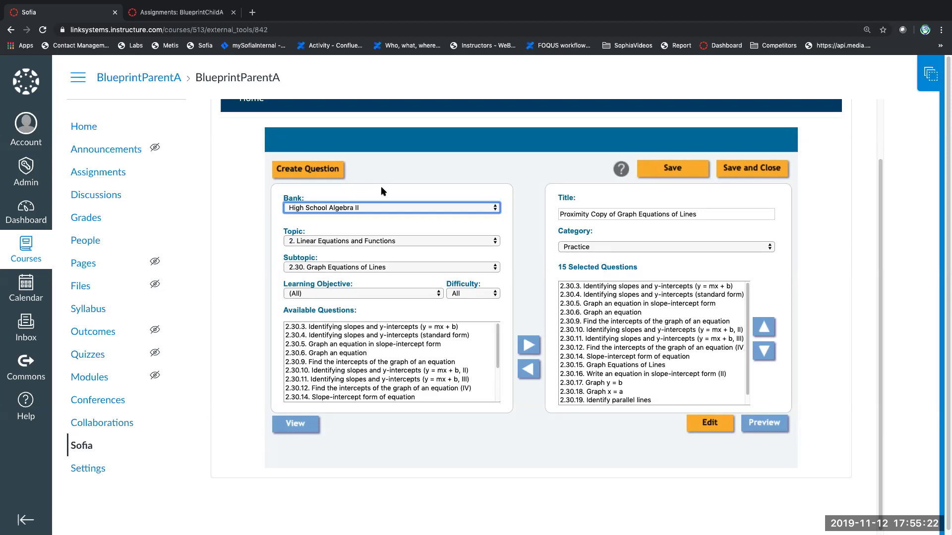
click(436, 206)
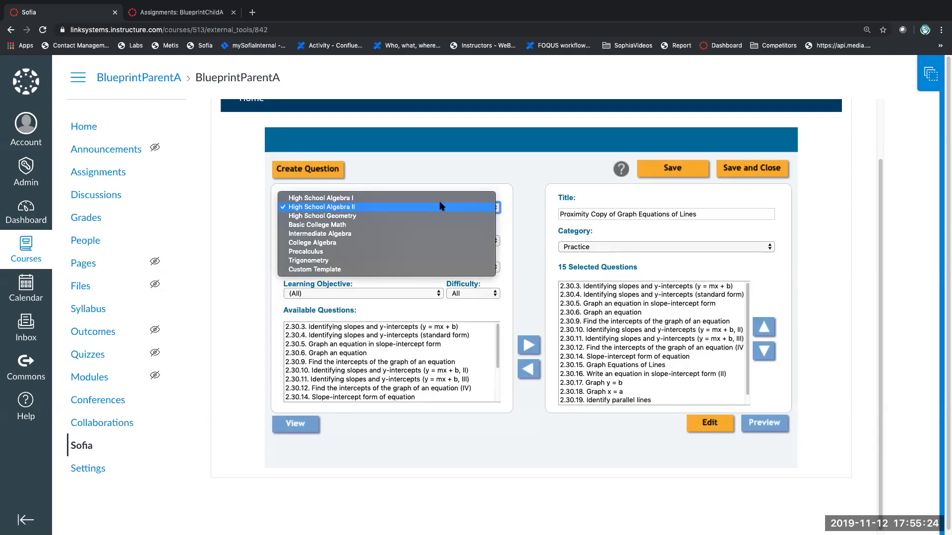
click(516, 207)
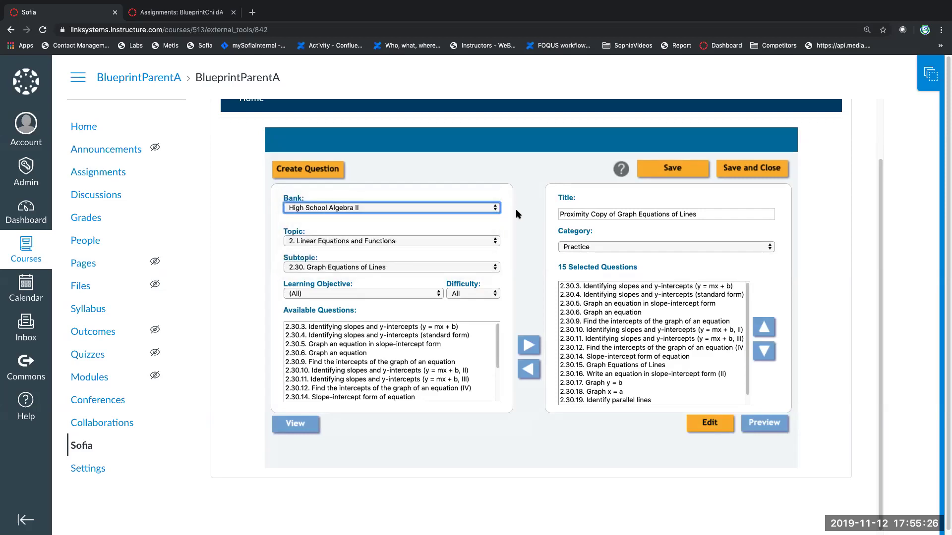
click(492, 239)
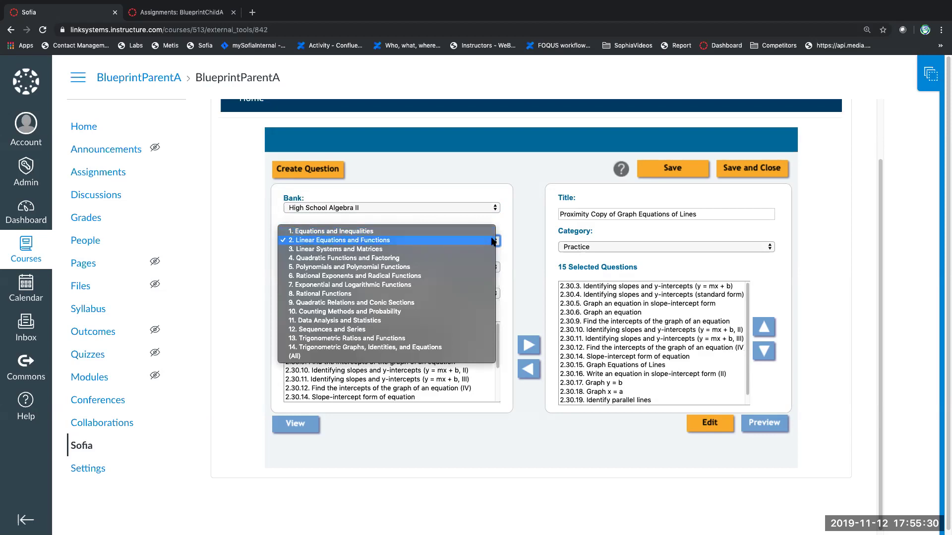
click(492, 240)
click(492, 266)
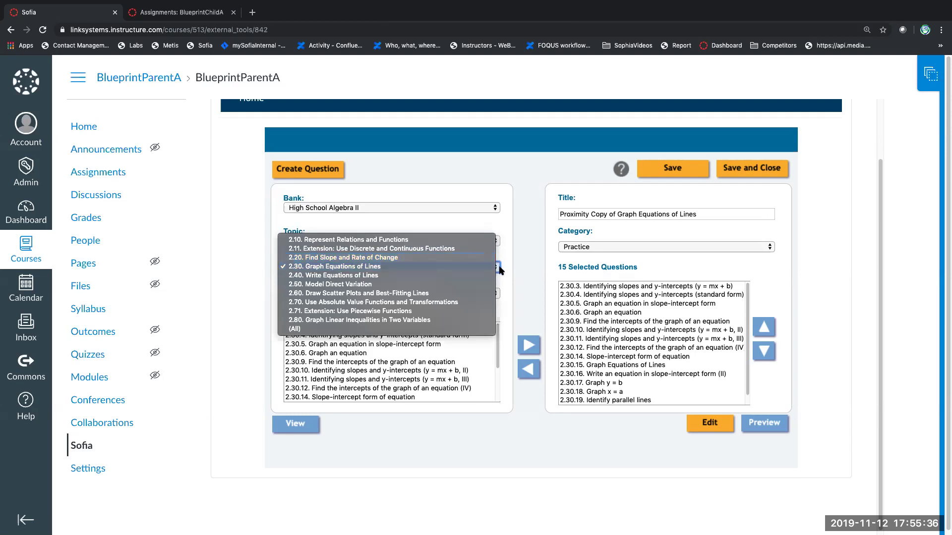
click(508, 264)
click(431, 297)
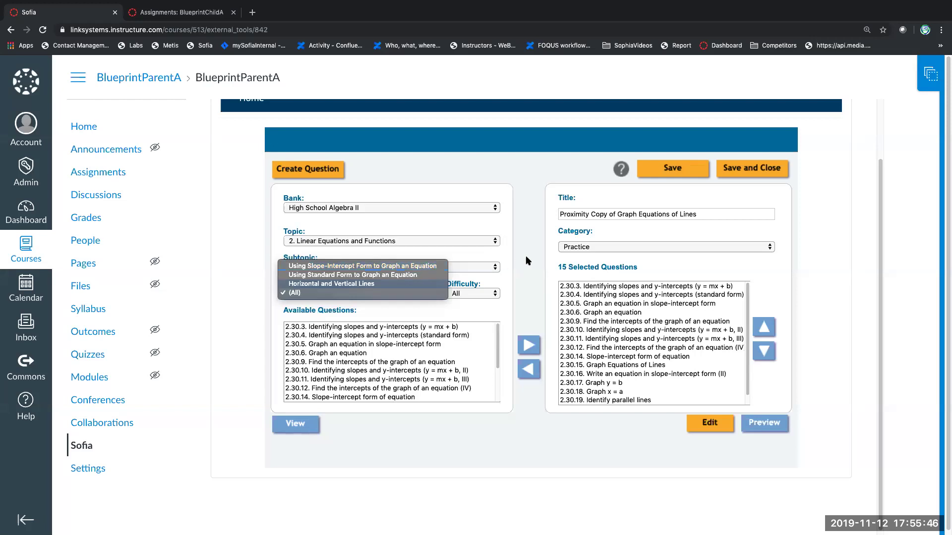
click(509, 266)
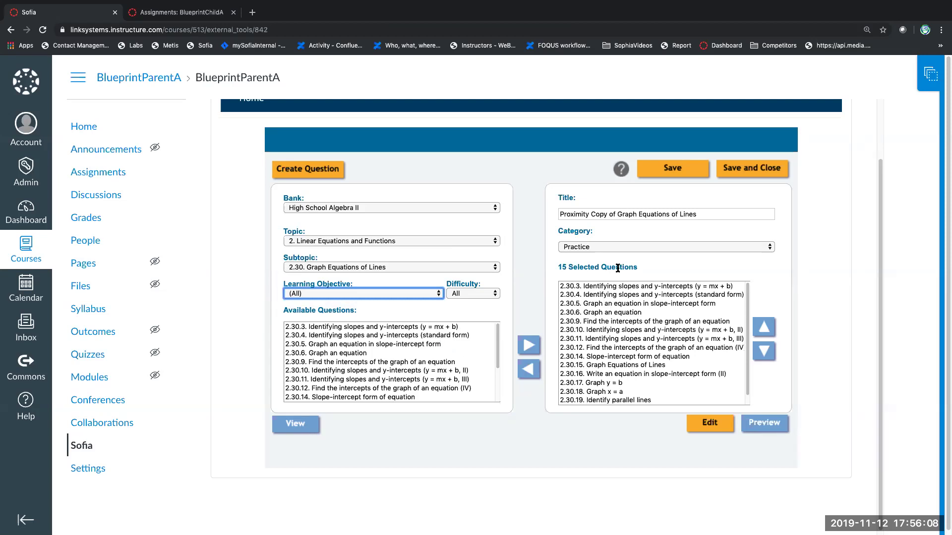
Step: Preview the assignment's selected questions and remove the Identify parallel lines question (2.30.19)
click(764, 422)
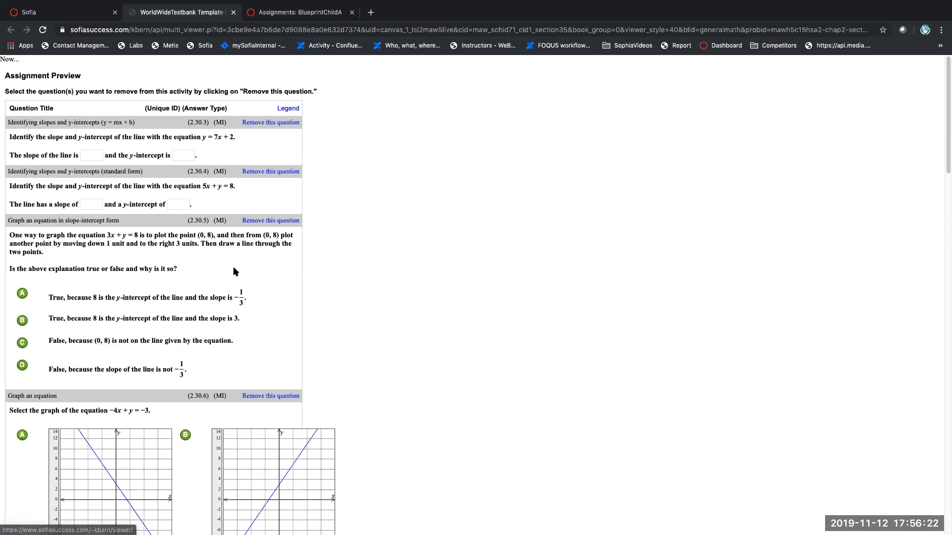
scroll(226, 298, down, 5)
scroll(220, 305, down, 20)
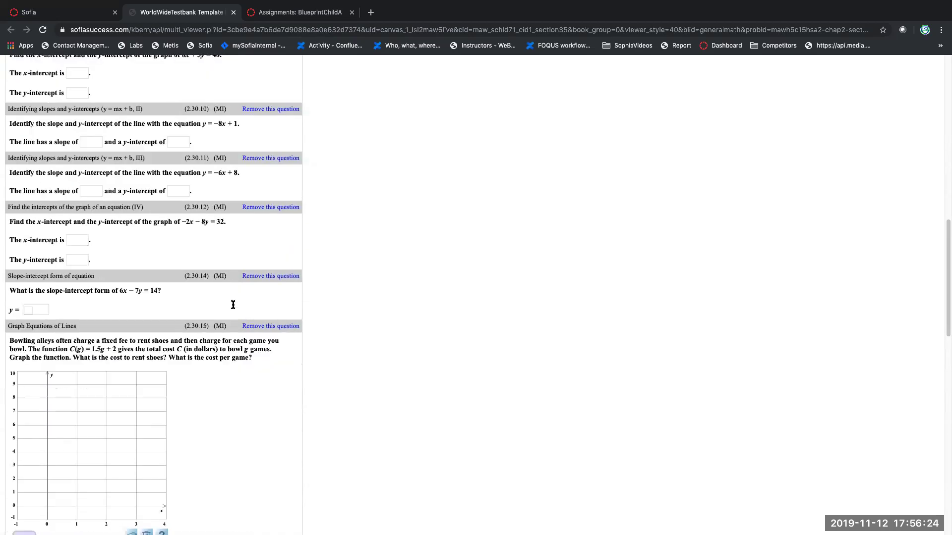
scroll(234, 307, down, 4)
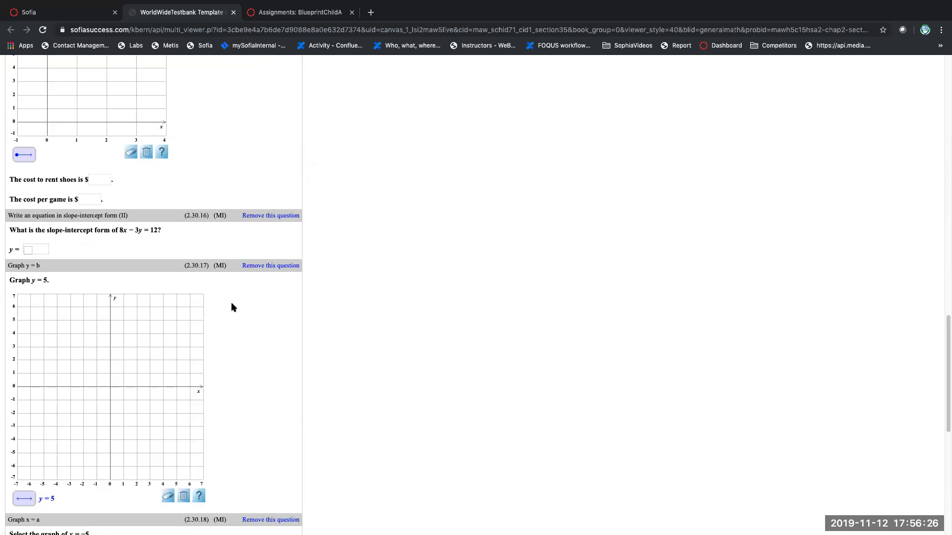
scroll(233, 307, down, 6)
scroll(231, 308, up, 7)
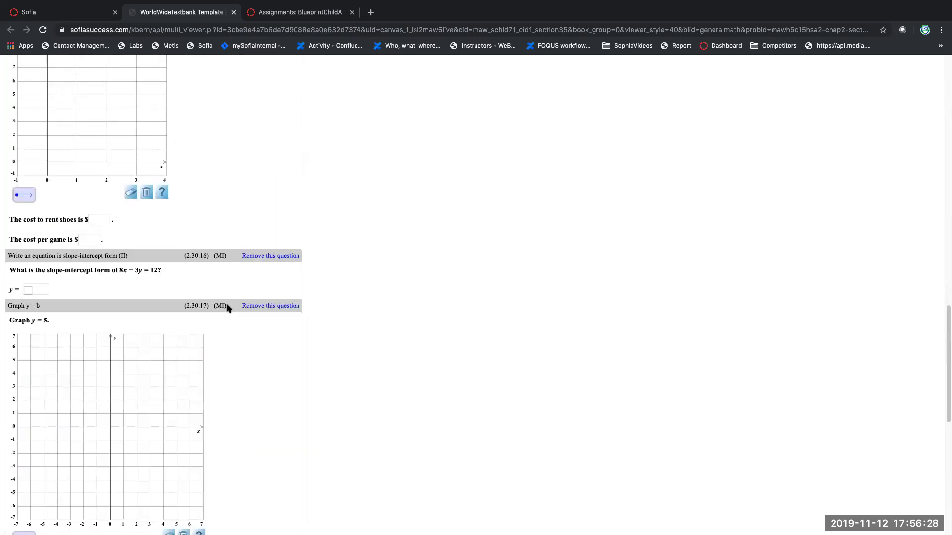
scroll(229, 309, down, 2)
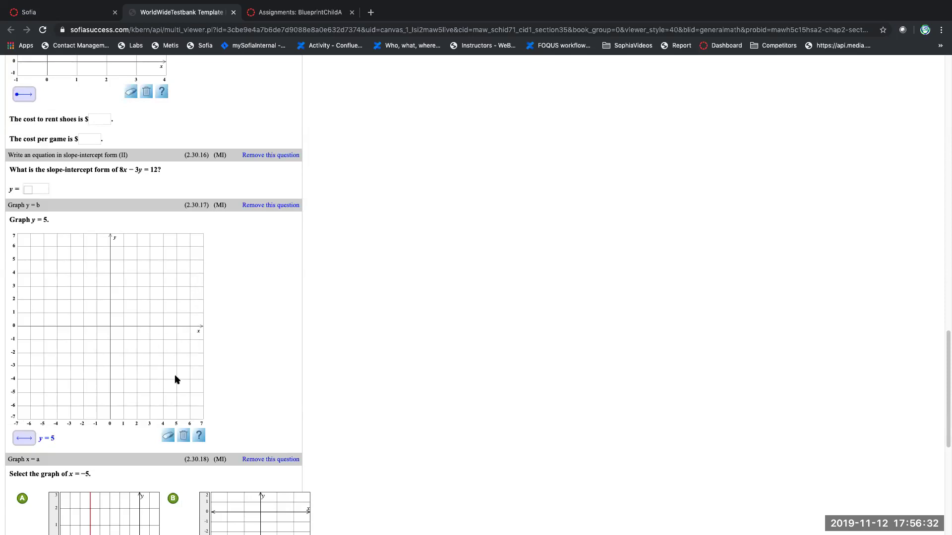
scroll(314, 380, down, 7)
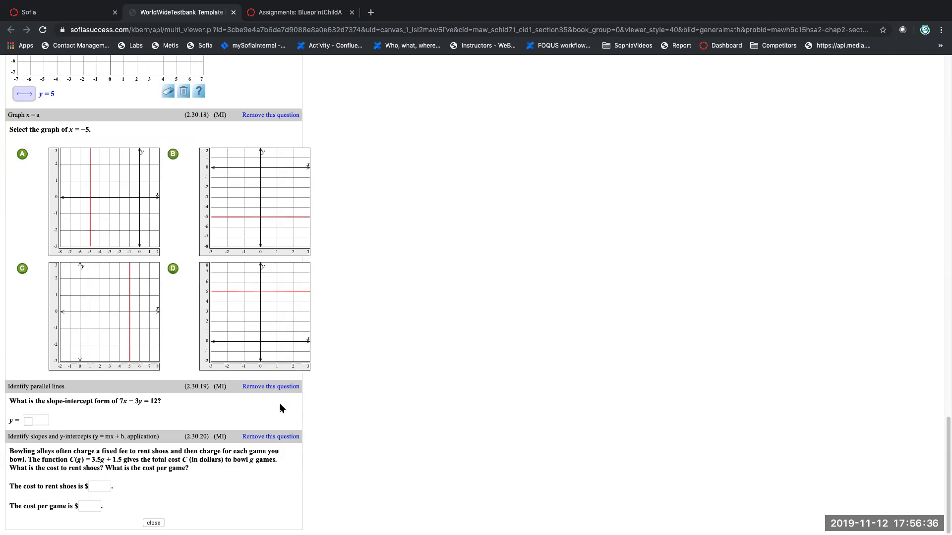
scroll(149, 446, up, 4)
scroll(240, 391, down, 4)
scroll(247, 412, up, 1)
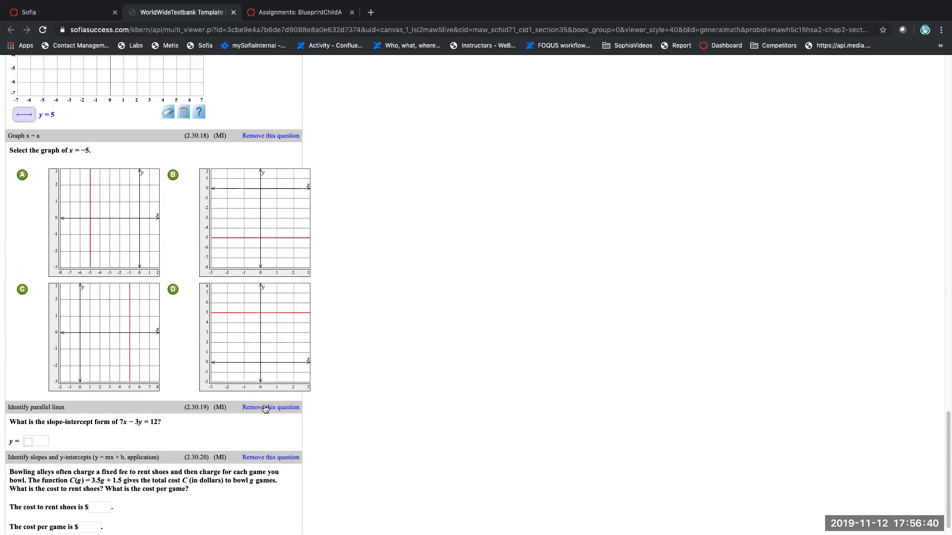
click(265, 407)
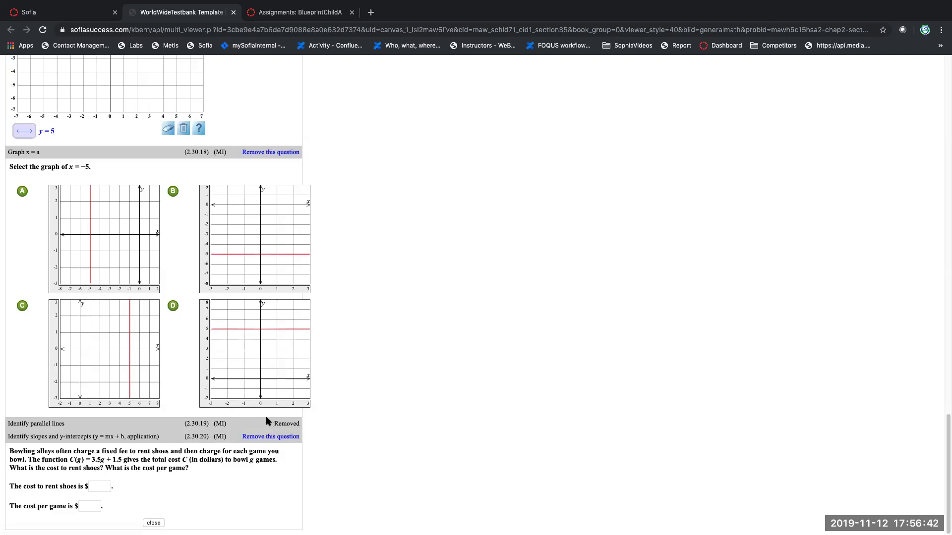
Step: Remove the Graph an equation in slope-intercept form question (2.30.5) from the assignment and close the preview
scroll(209, 456, up, 20)
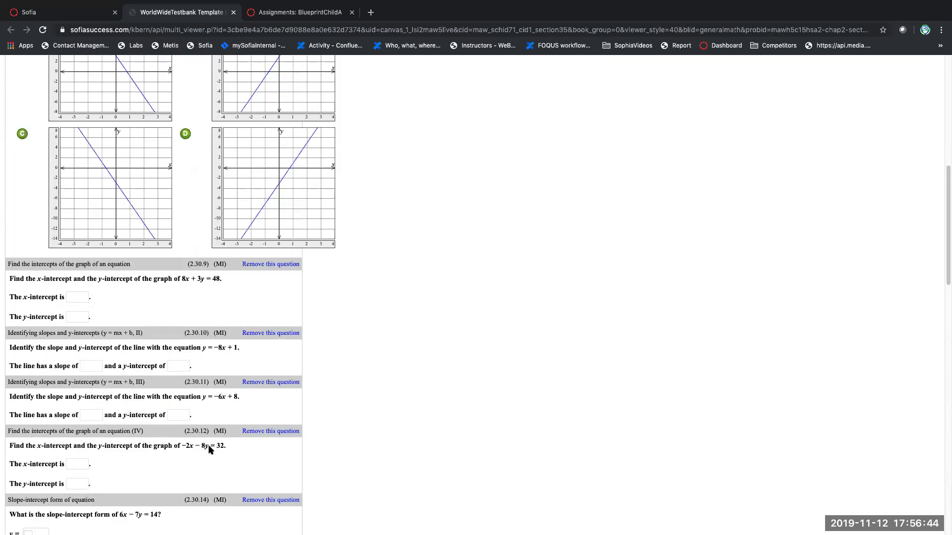
scroll(210, 448, up, 6)
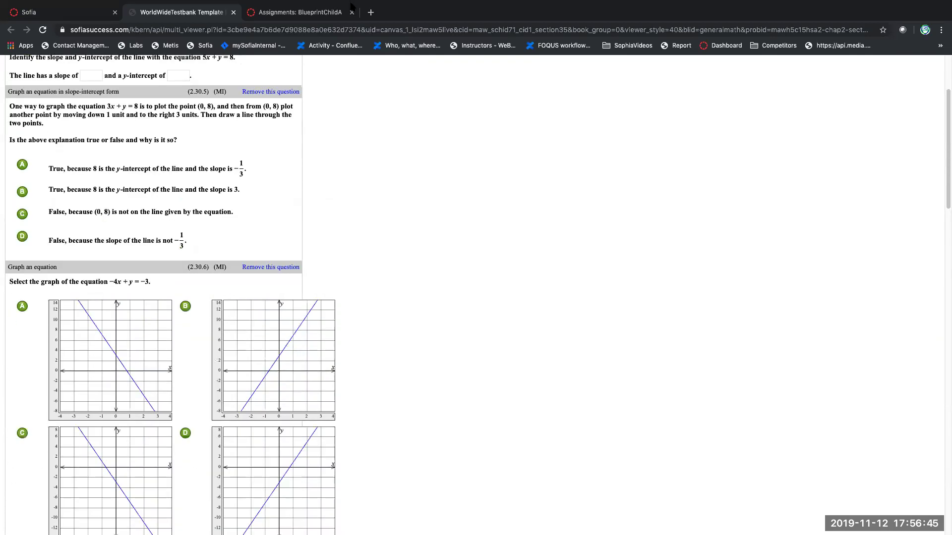
click(279, 91)
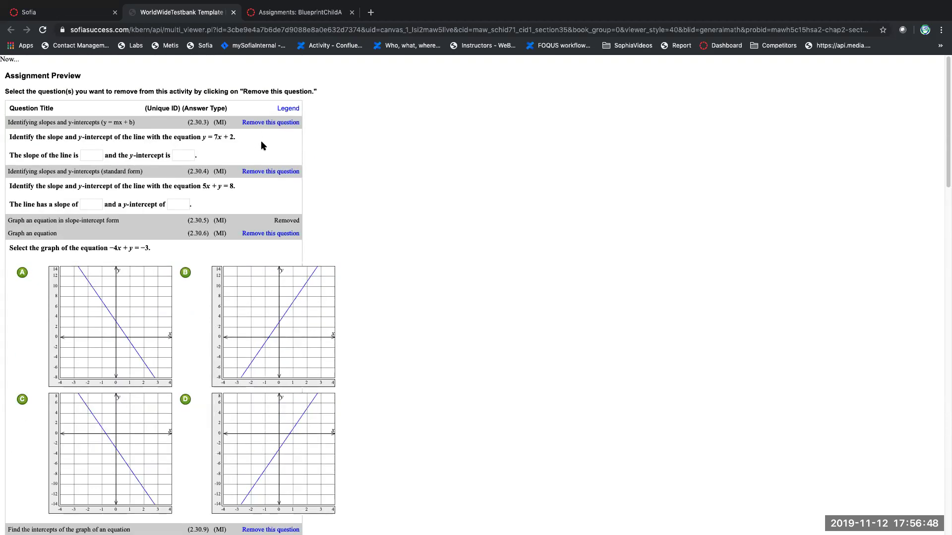
scroll(270, 145, down, 20)
scroll(277, 218, down, 5)
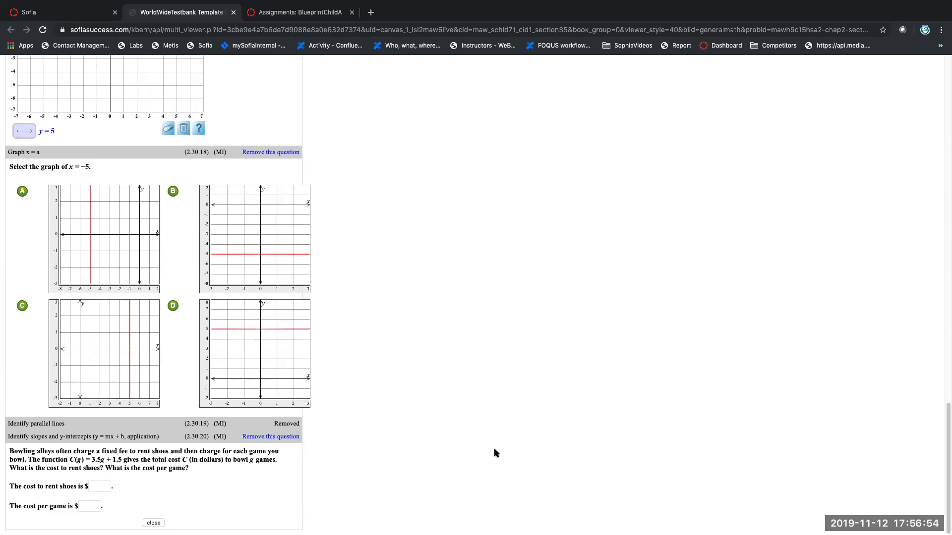
click(153, 523)
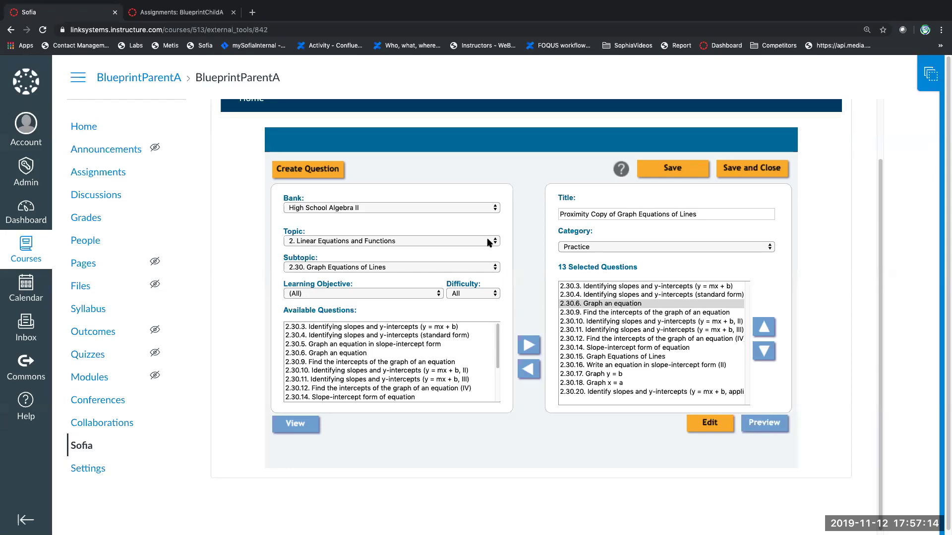
Step: Switch the source bank for available questions to College Algebra
click(487, 241)
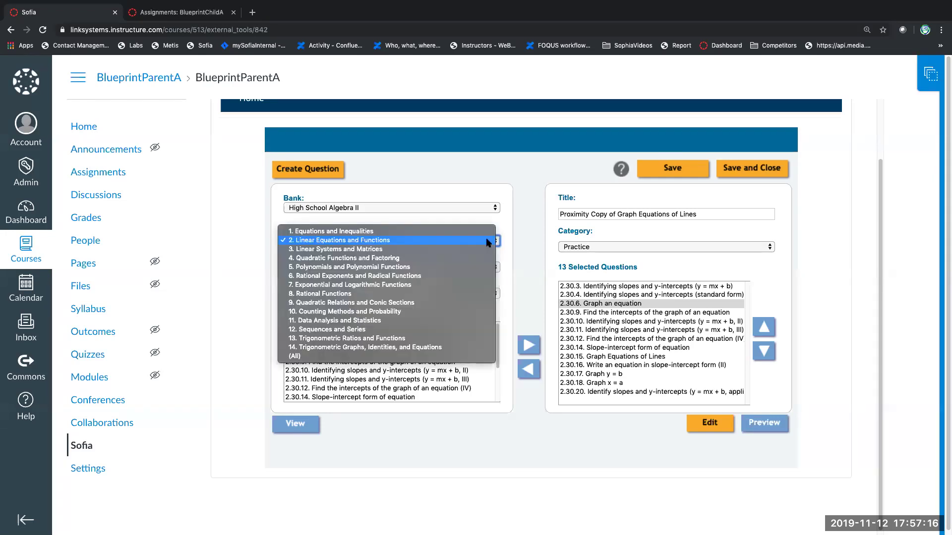
click(488, 240)
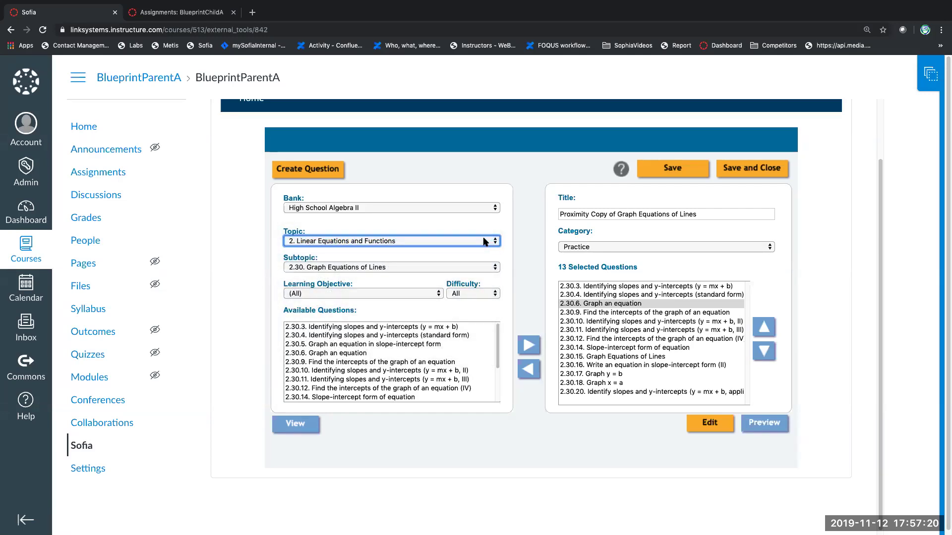
click(490, 207)
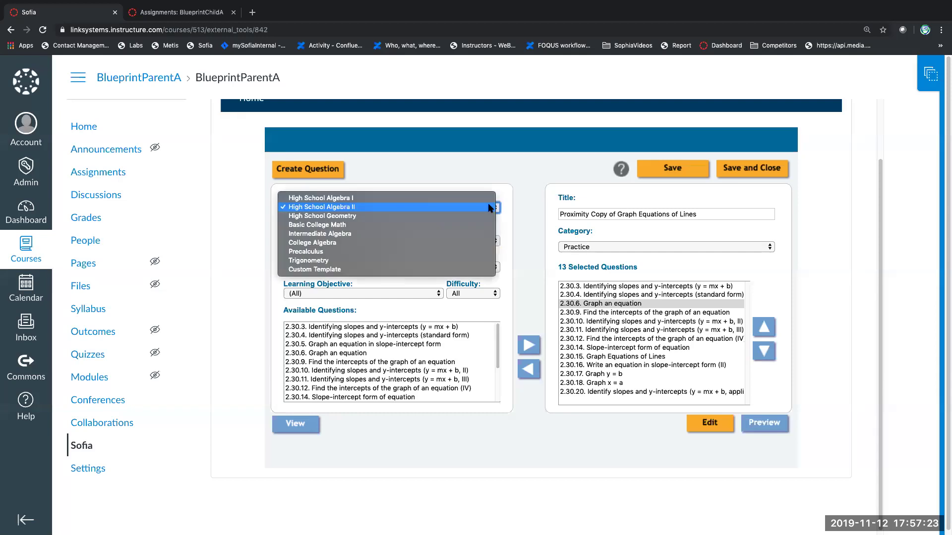
click(453, 246)
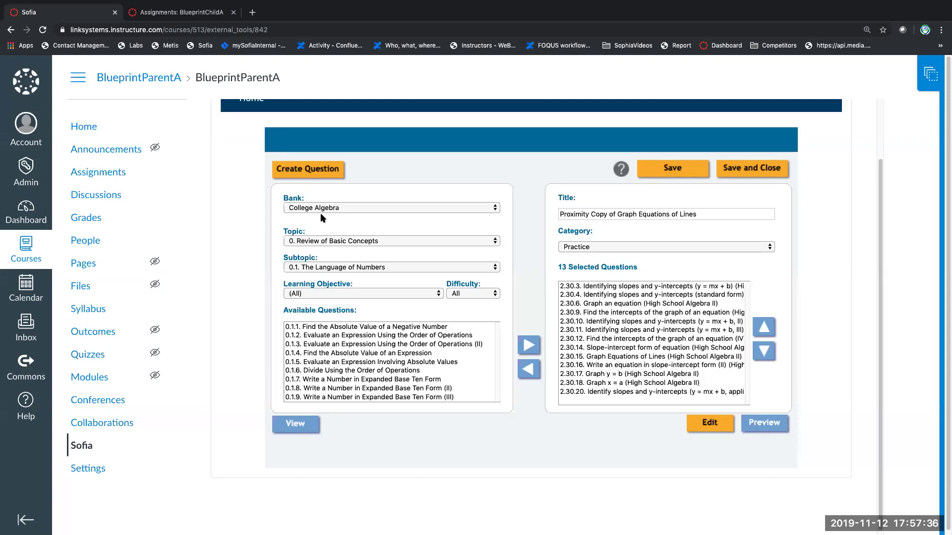
Step: Filter the available questions by the Arithmetic Expressions objective and view Divide Using the Order of Operations (0.1.6) without adding it
click(376, 293)
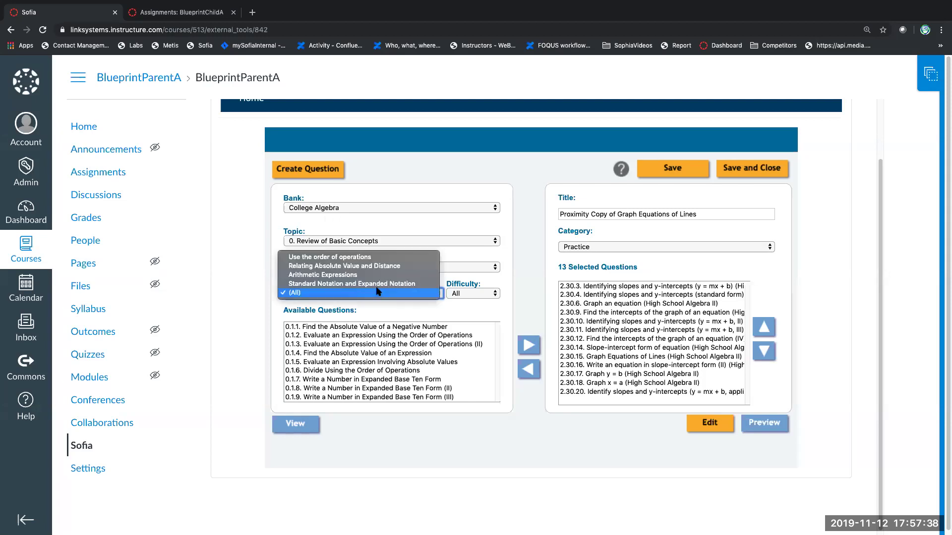
click(351, 275)
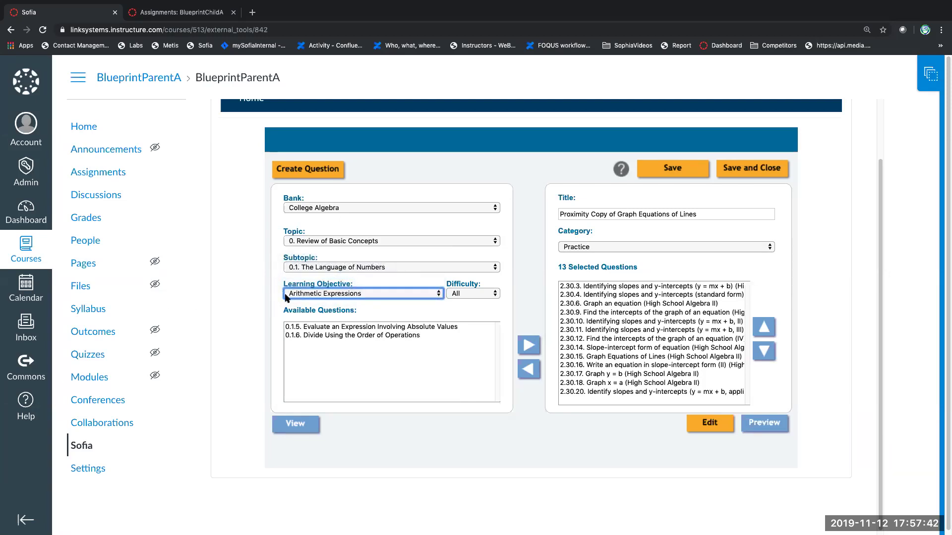
click(353, 336)
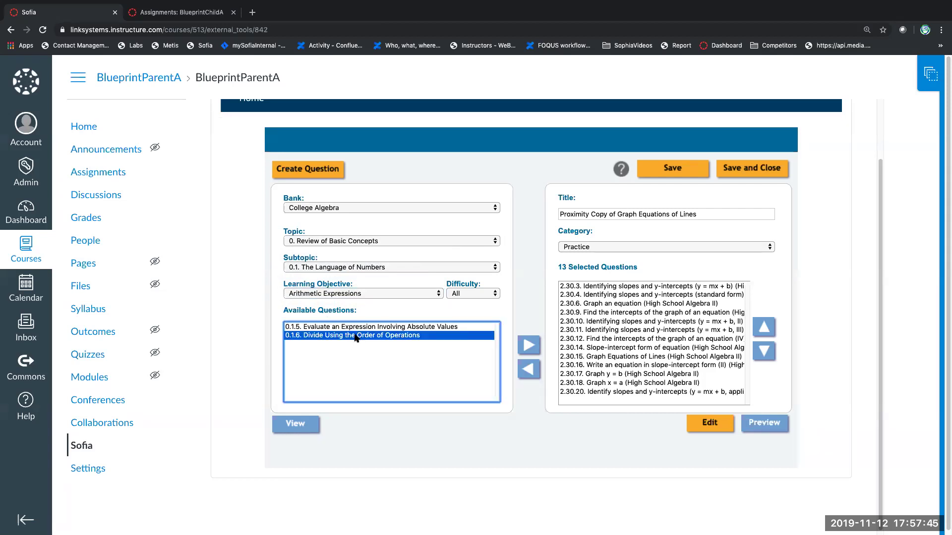
click(294, 428)
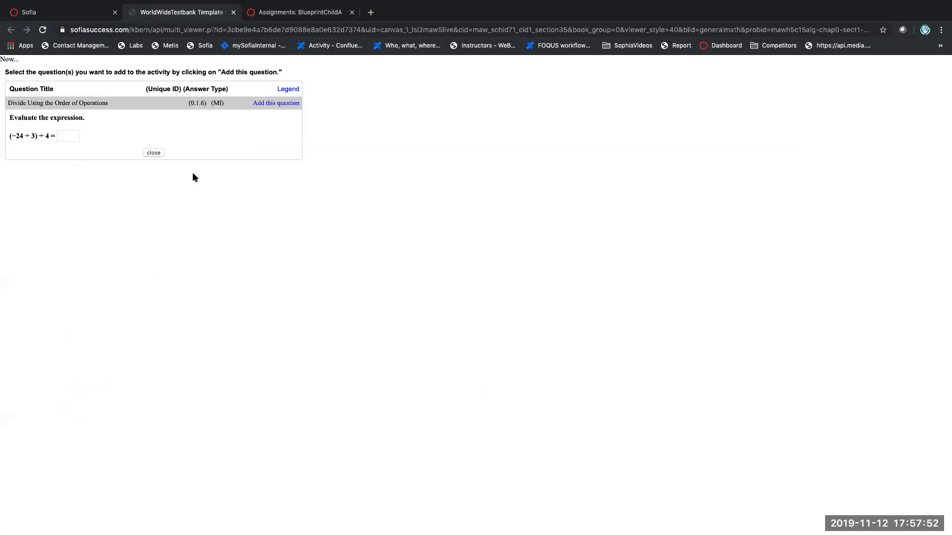
click(154, 153)
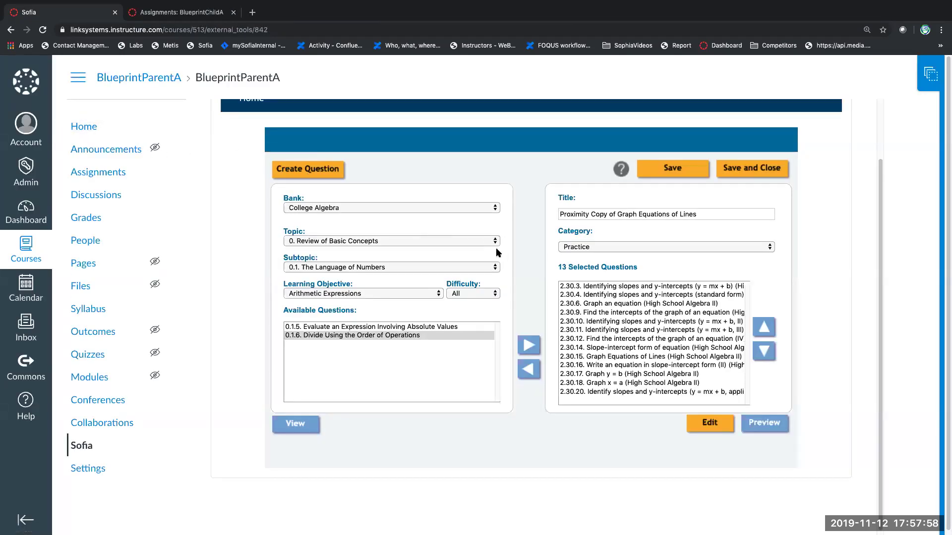
Step: Add the Find the Equation of a Particular Parabola question (7.1.7) from the Analytical Geometry and the Conic Sections topic
click(491, 240)
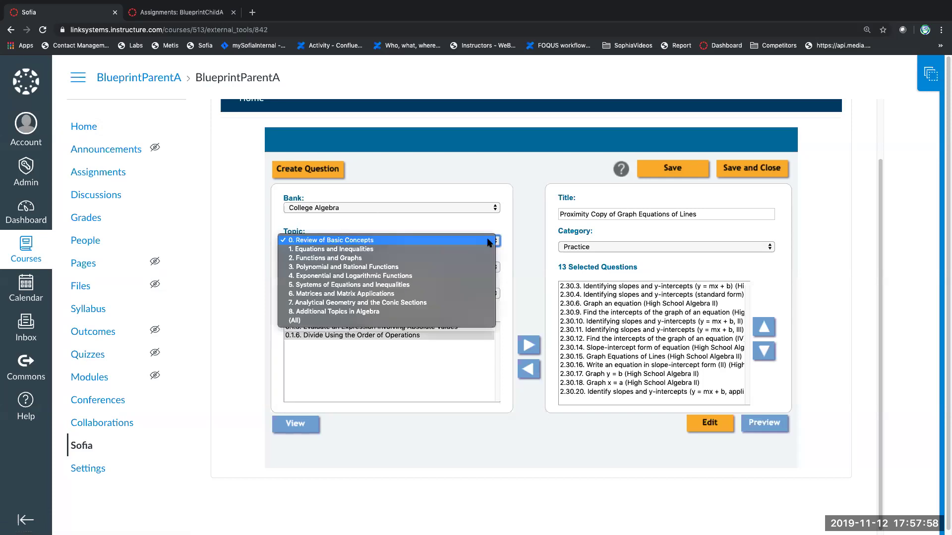
click(443, 302)
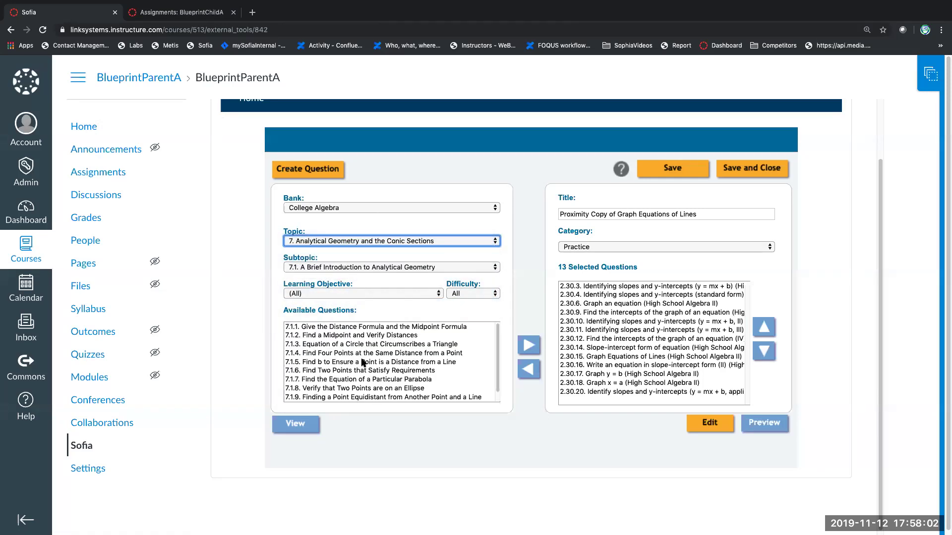
click(363, 379)
click(294, 424)
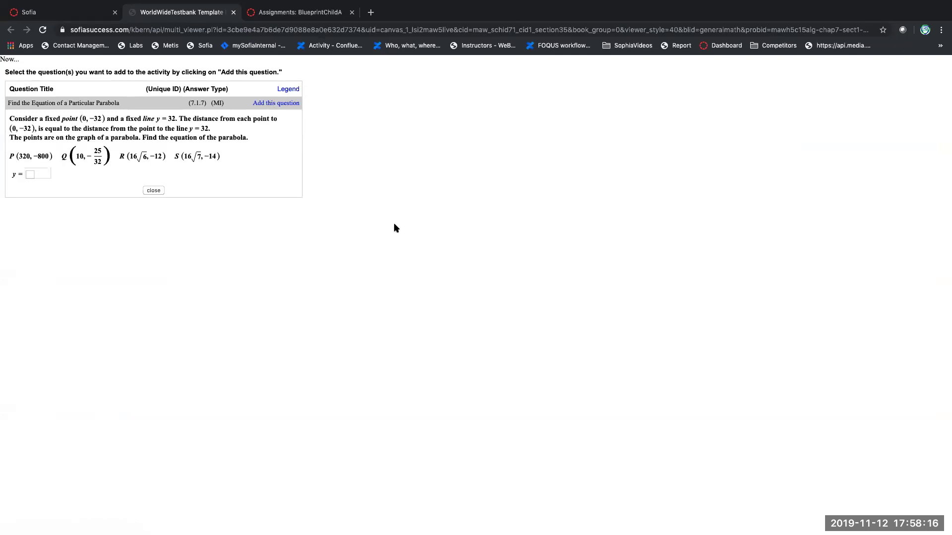
click(153, 190)
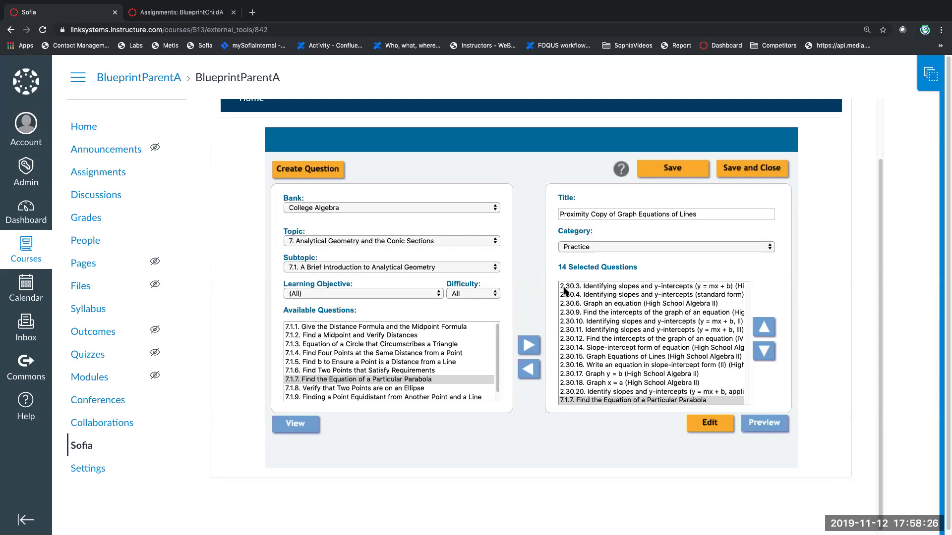
Step: Switch the question bank to Precalculus and choose the topic 4. Polynomial and Rational Functions
click(480, 208)
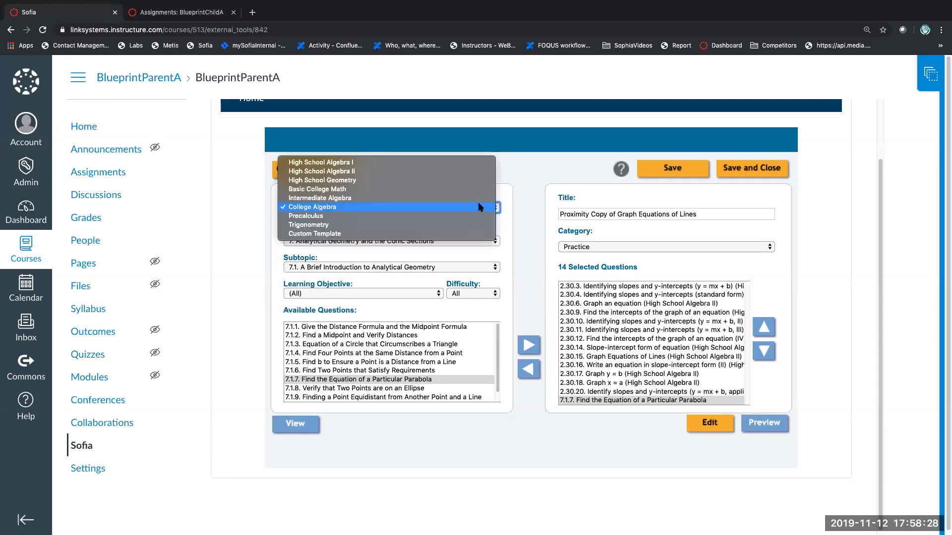
click(479, 207)
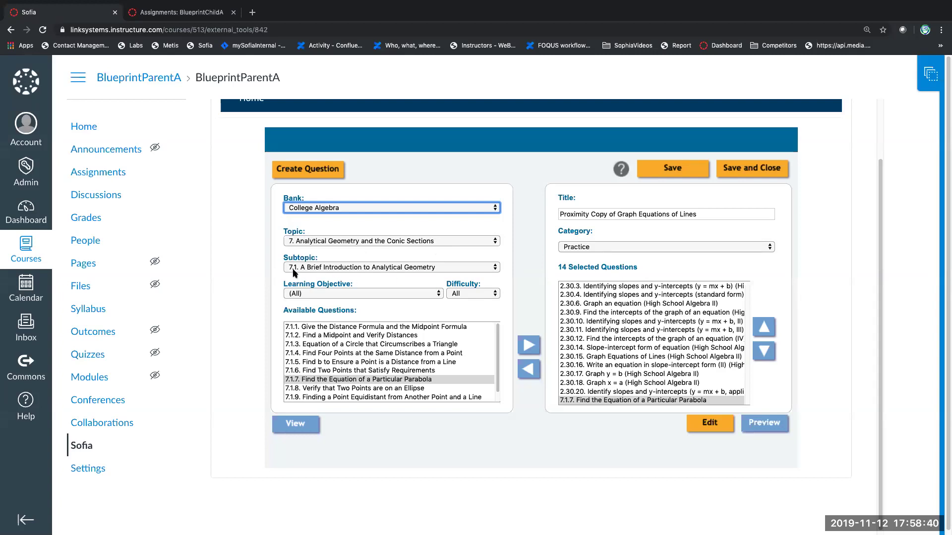
click(493, 207)
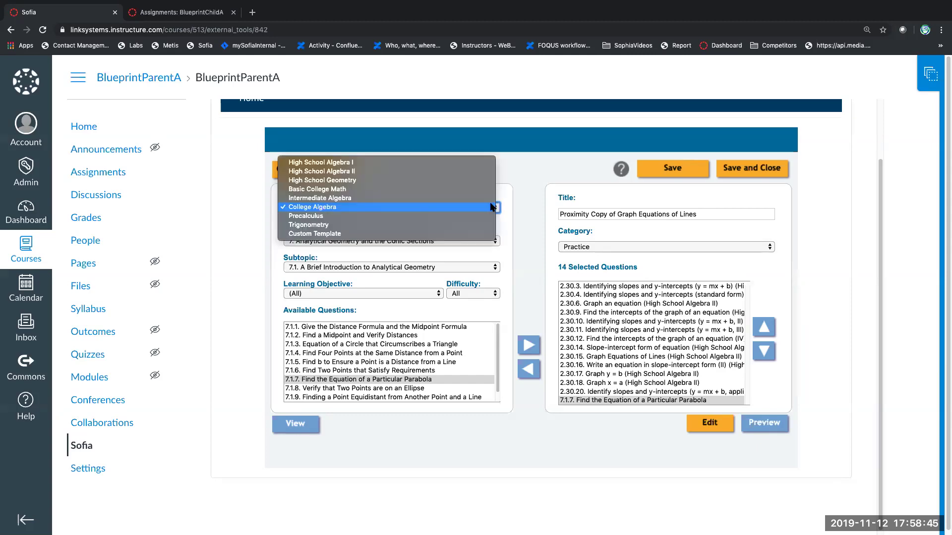
click(448, 218)
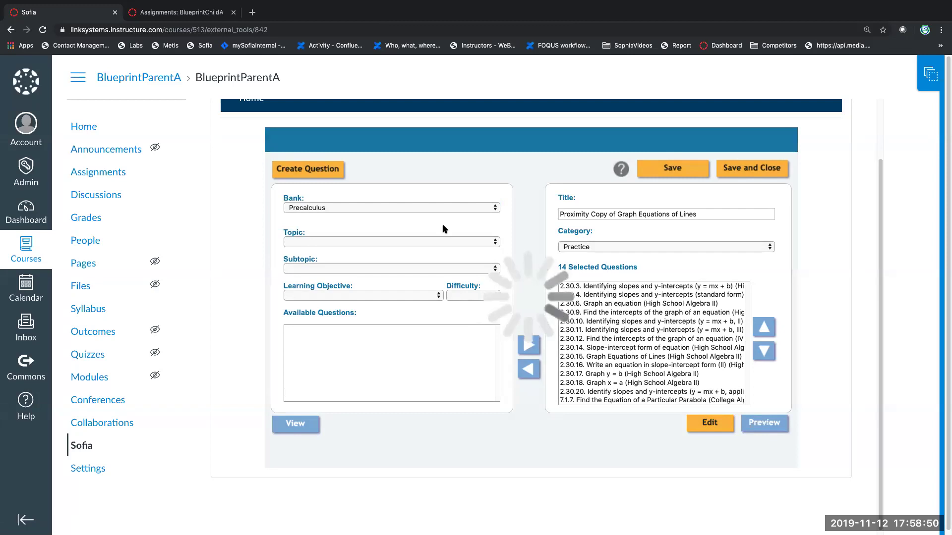
click(470, 242)
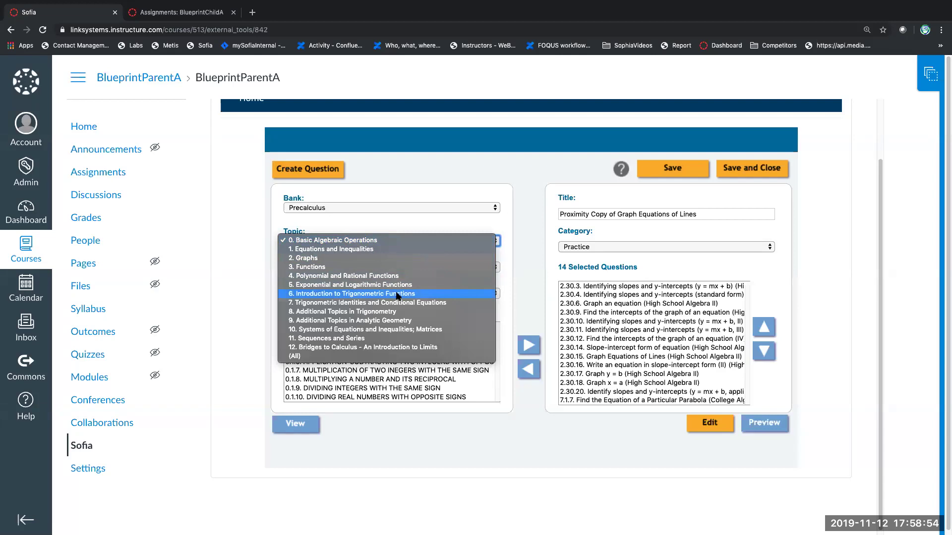
click(398, 276)
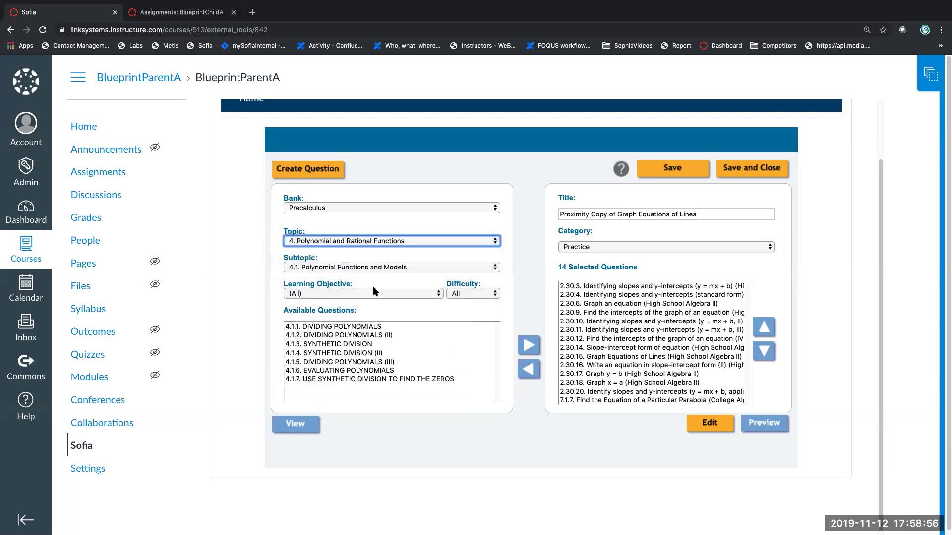
Step: Filter by The Remainder and Factor Theorems objective and add the USE SYNTHETIC DIVISION TO FIND THE ZEROS question (4.1.7)
click(378, 293)
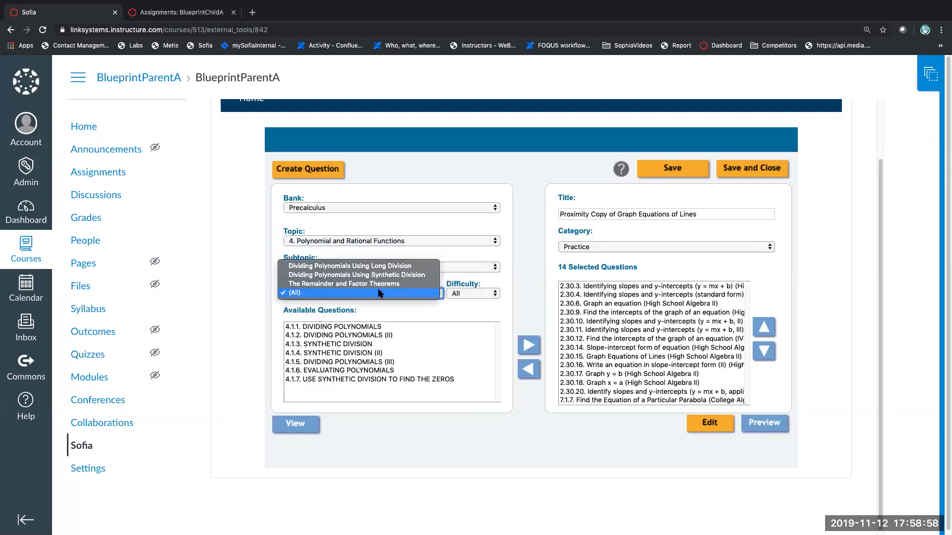
click(378, 283)
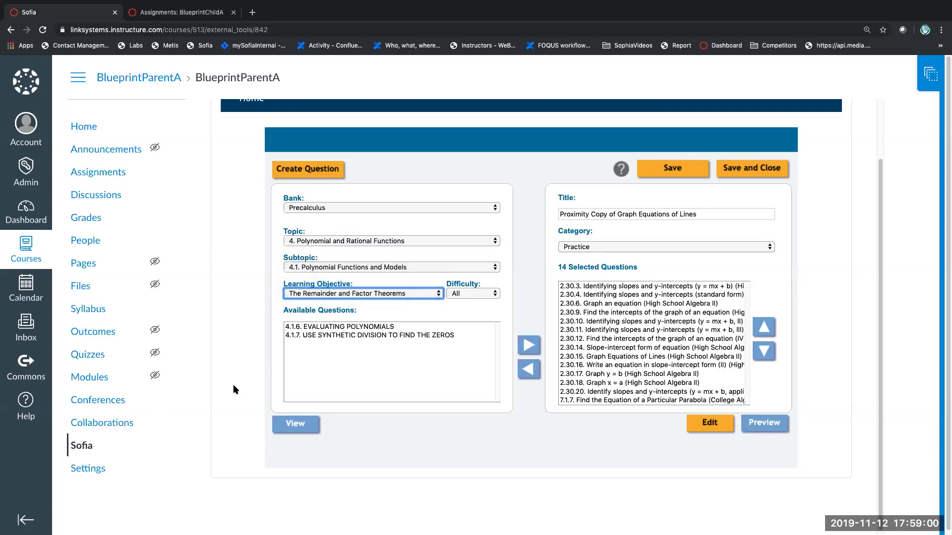
click(333, 336)
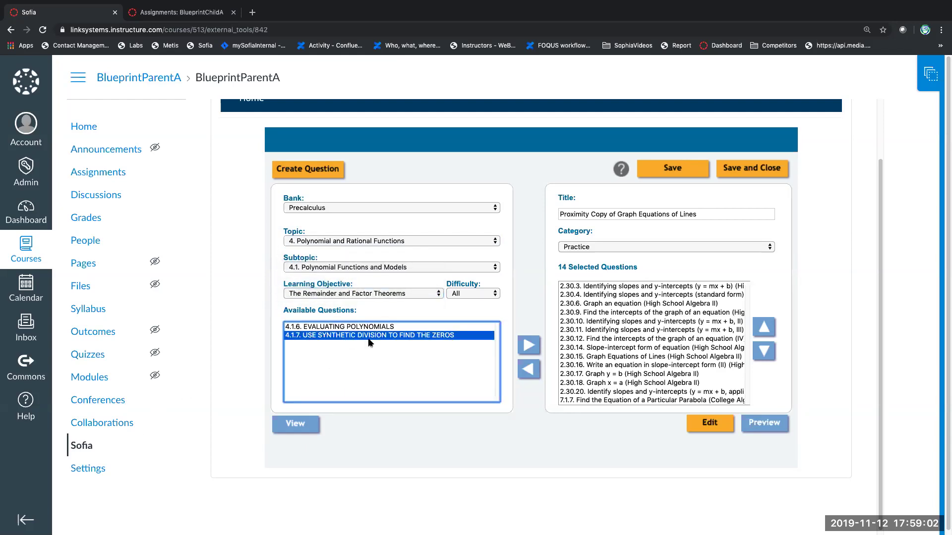
click(300, 424)
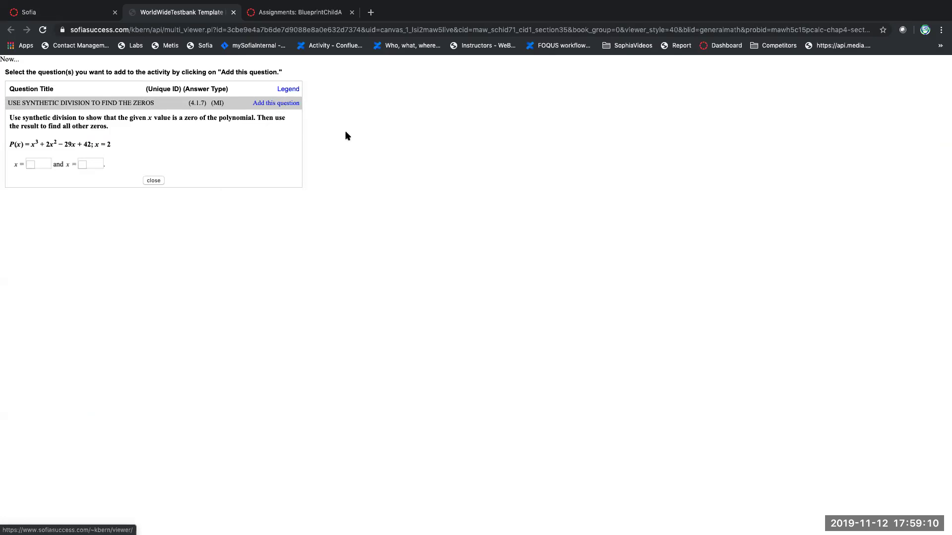
click(155, 181)
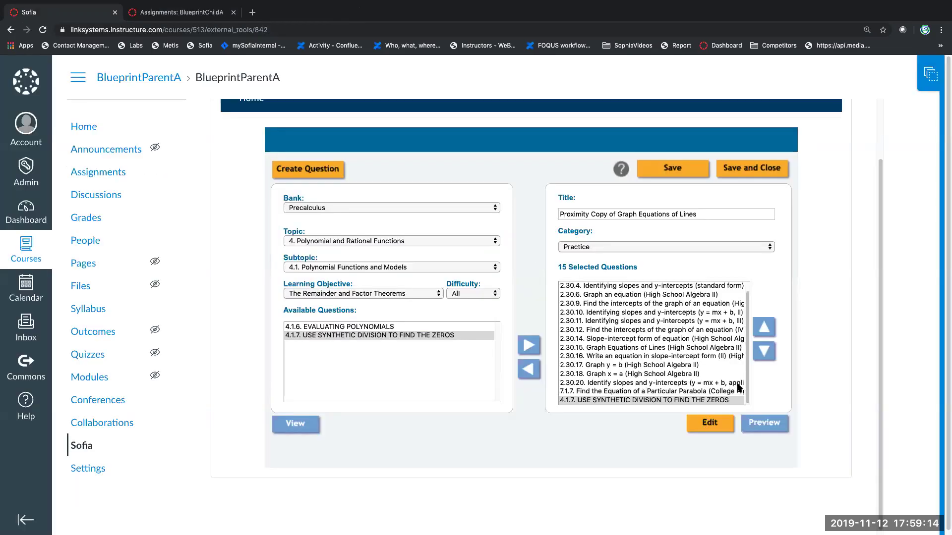
Step: Preview the whole assignment to check its selected questions through to the newly added ones, and close the preview
click(761, 425)
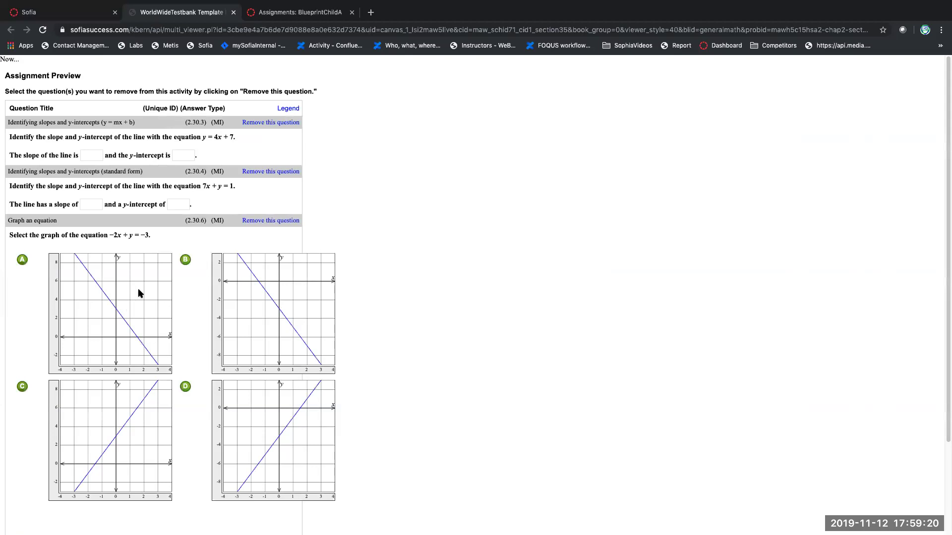
scroll(139, 294, down, 5)
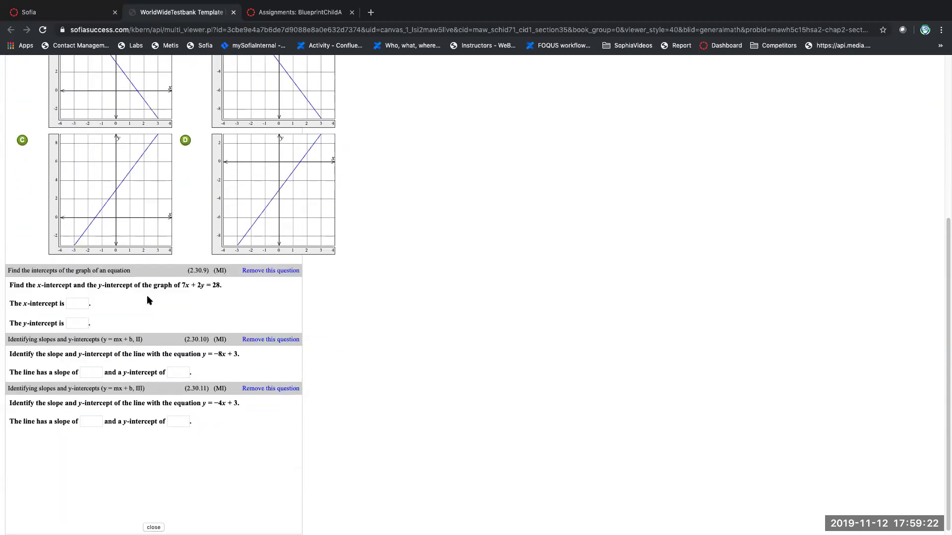
scroll(147, 300, down, 3)
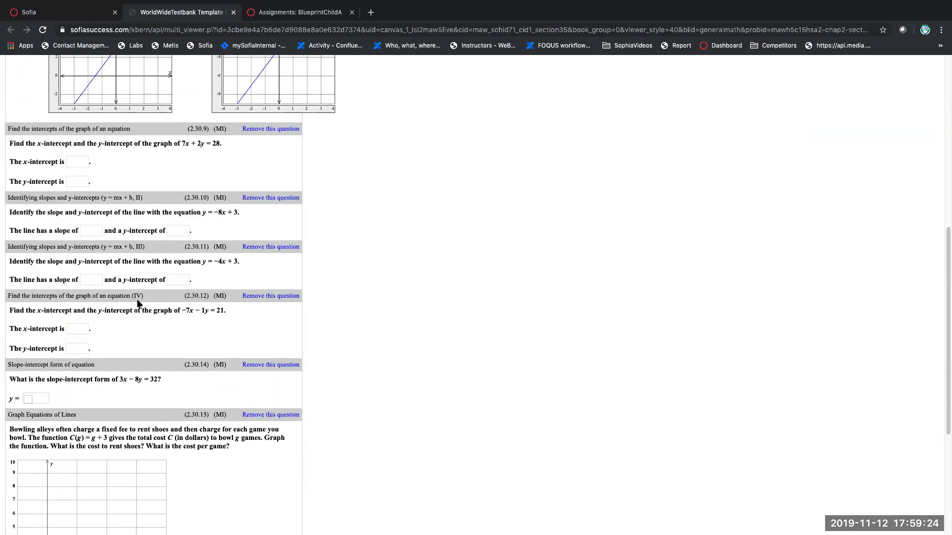
scroll(139, 303, down, 15)
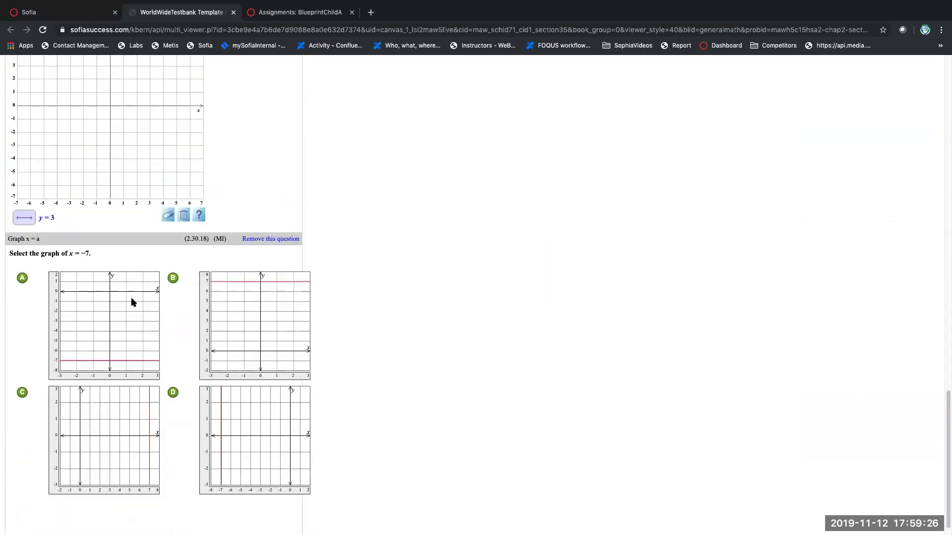
scroll(131, 300, down, 5)
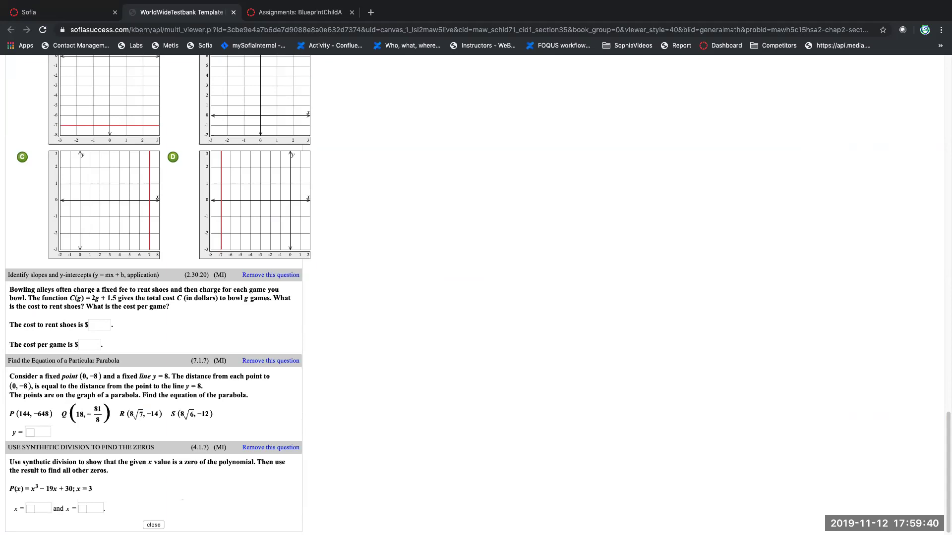
click(159, 524)
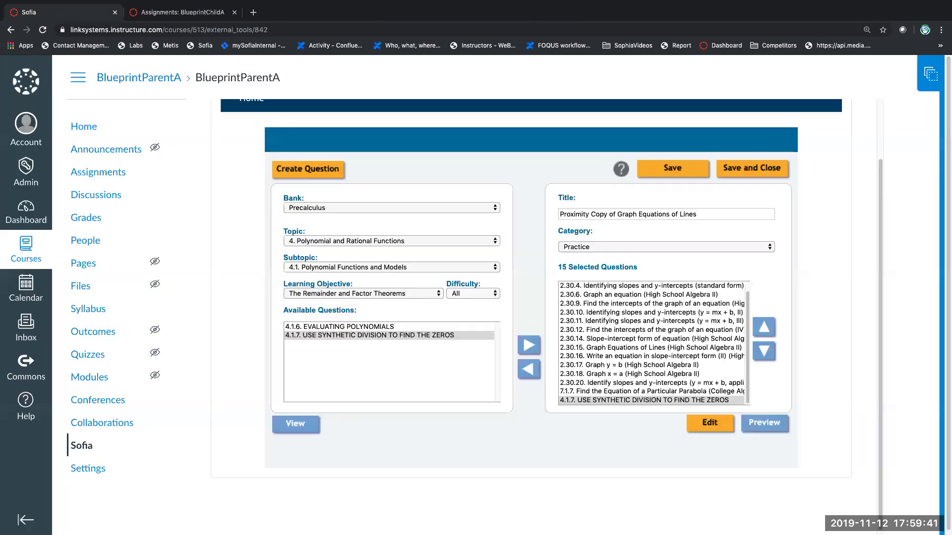
Step: Save and close the edited Proximity Copy of Graph Equations of Lines assignment, returning to the locker
click(748, 168)
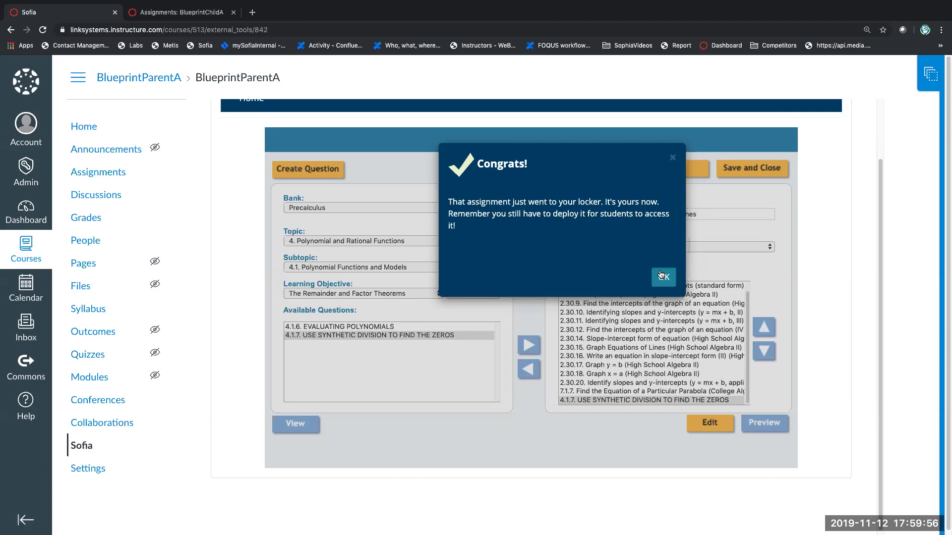
click(662, 276)
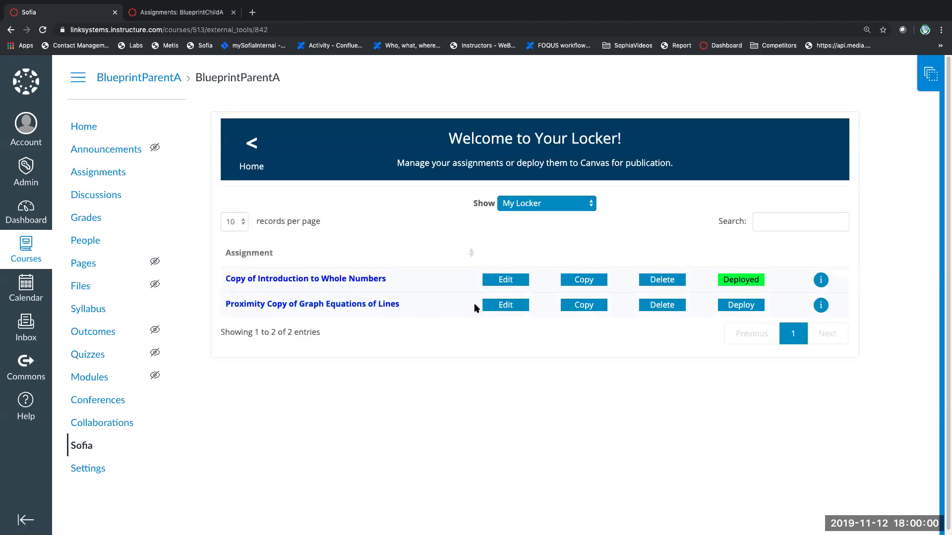
Step: Open Proximity Copy of Graph Equations of Lines from the locker, page through its questions up to number 15, and close it
click(336, 306)
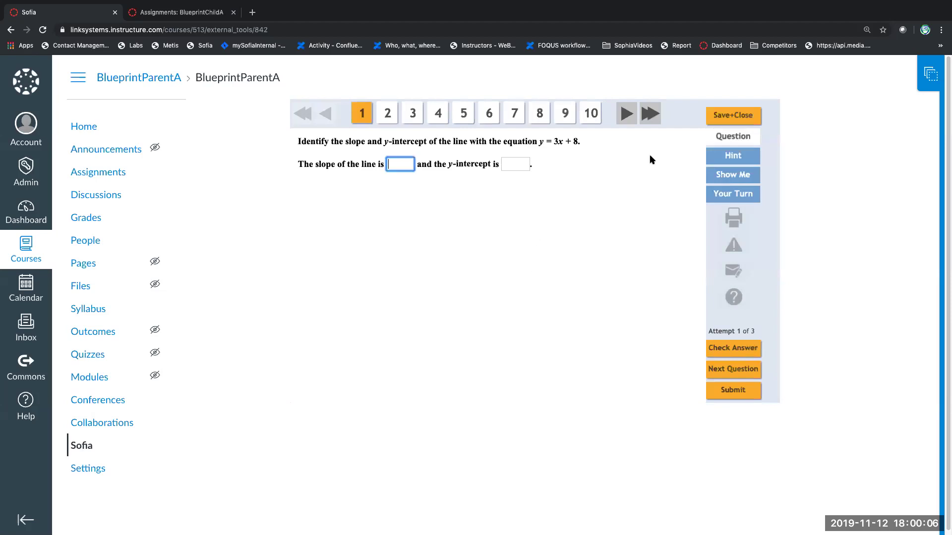
click(627, 113)
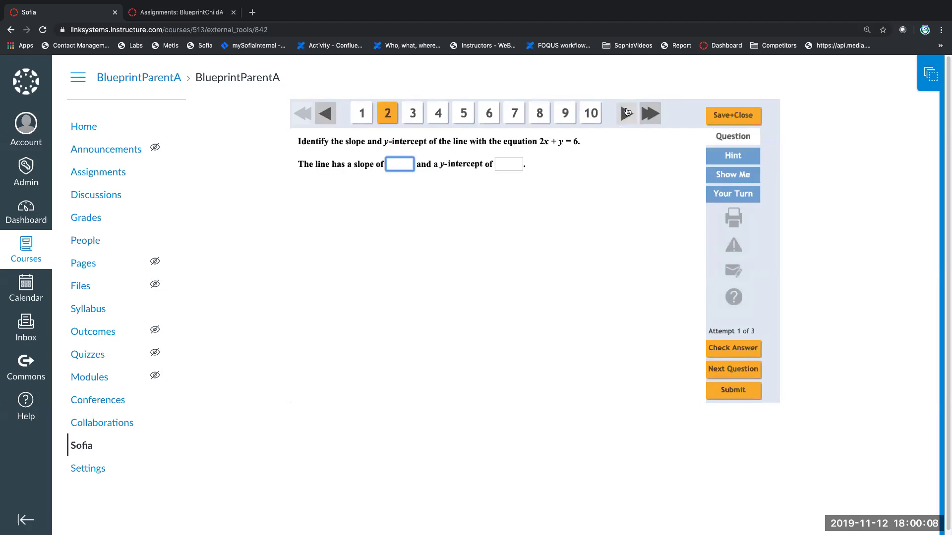
click(627, 113)
click(625, 113)
click(624, 114)
click(626, 114)
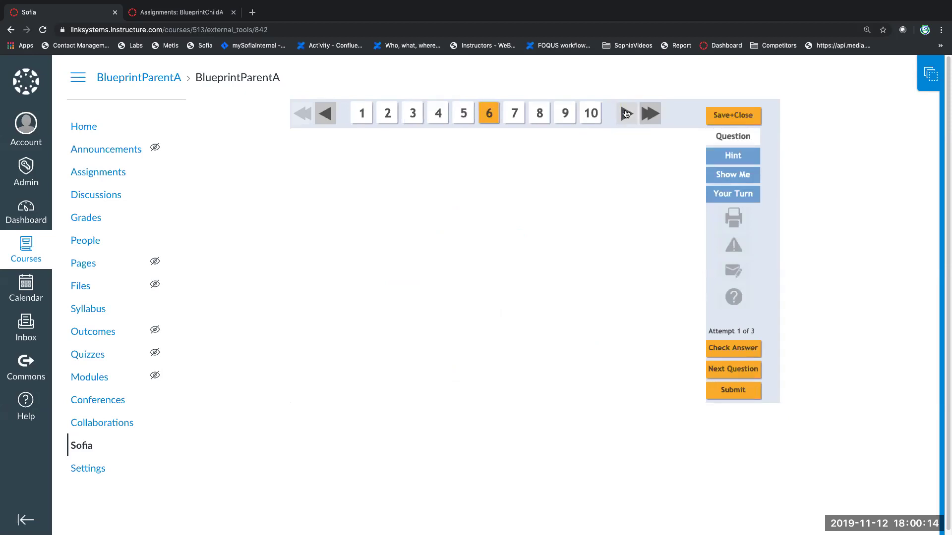
click(625, 114)
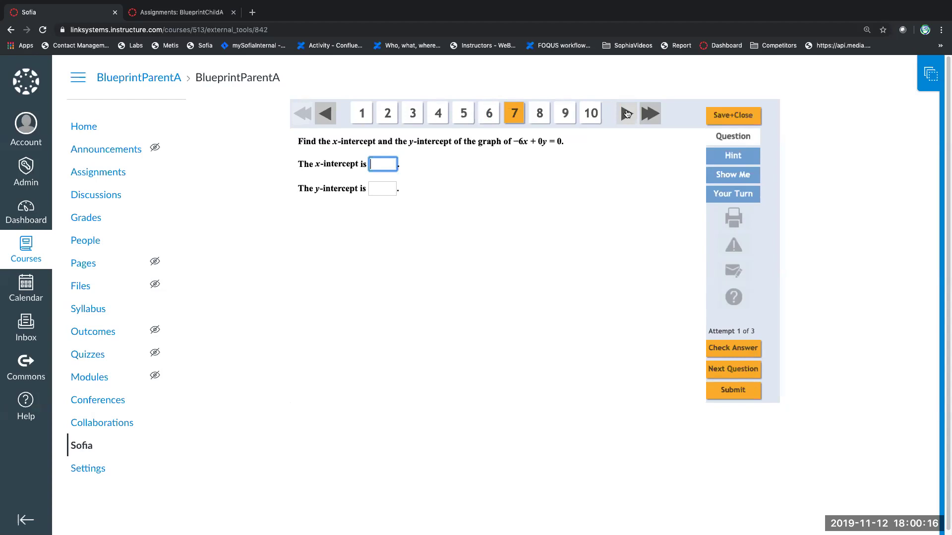
click(626, 114)
click(626, 113)
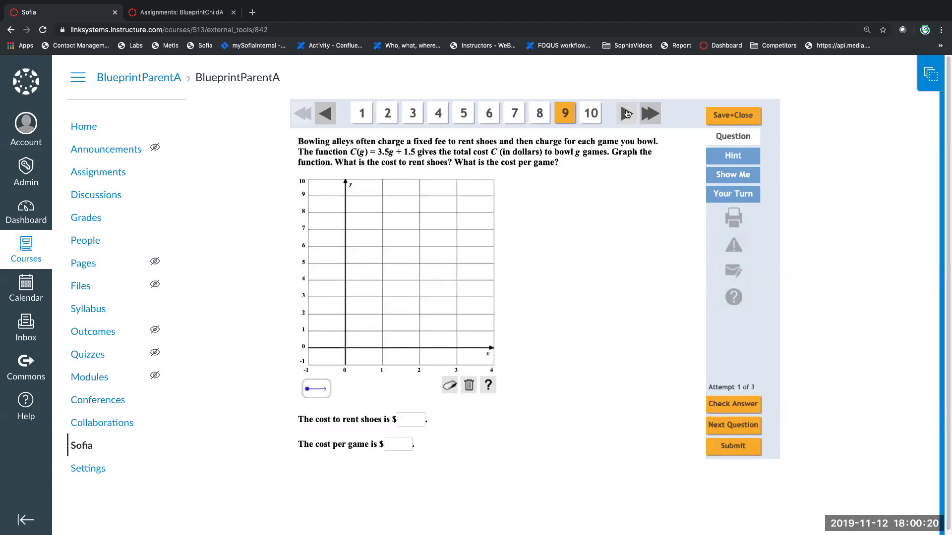
click(627, 114)
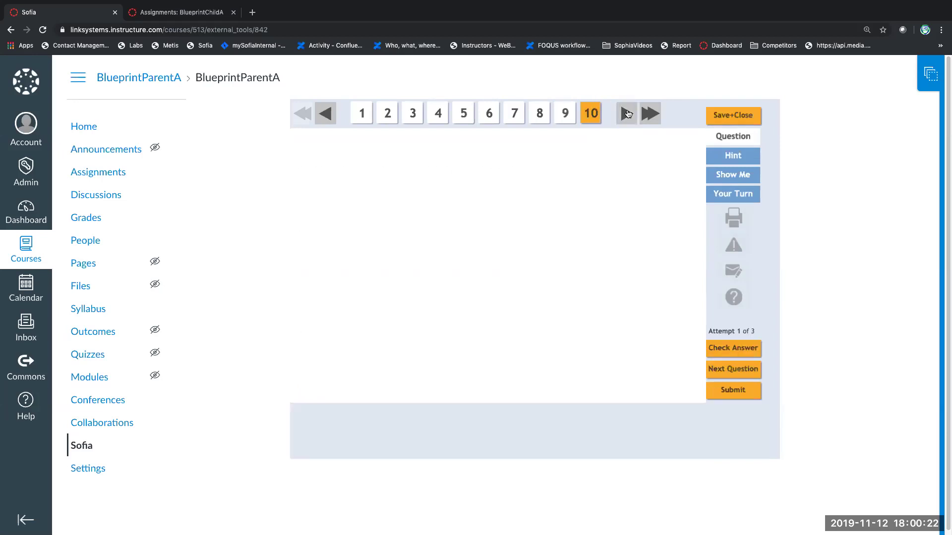
click(626, 115)
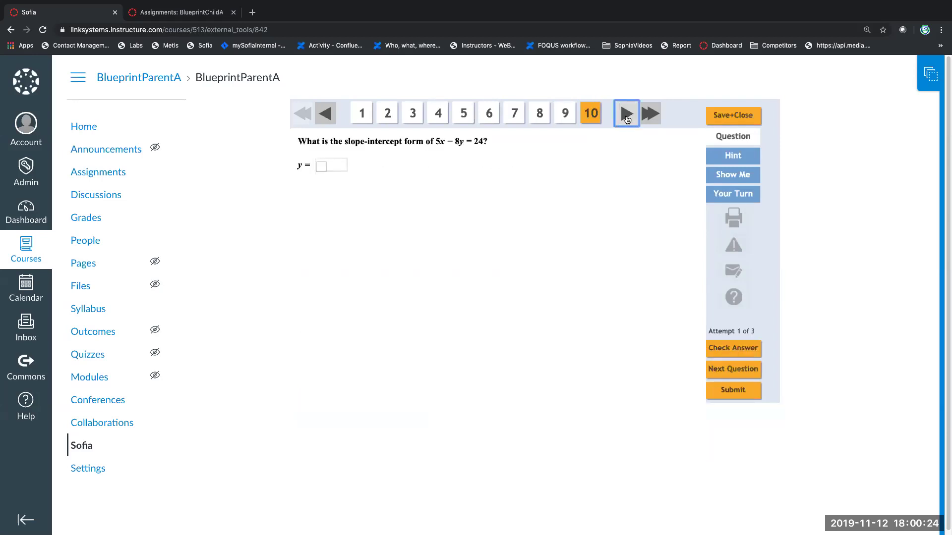
click(503, 118)
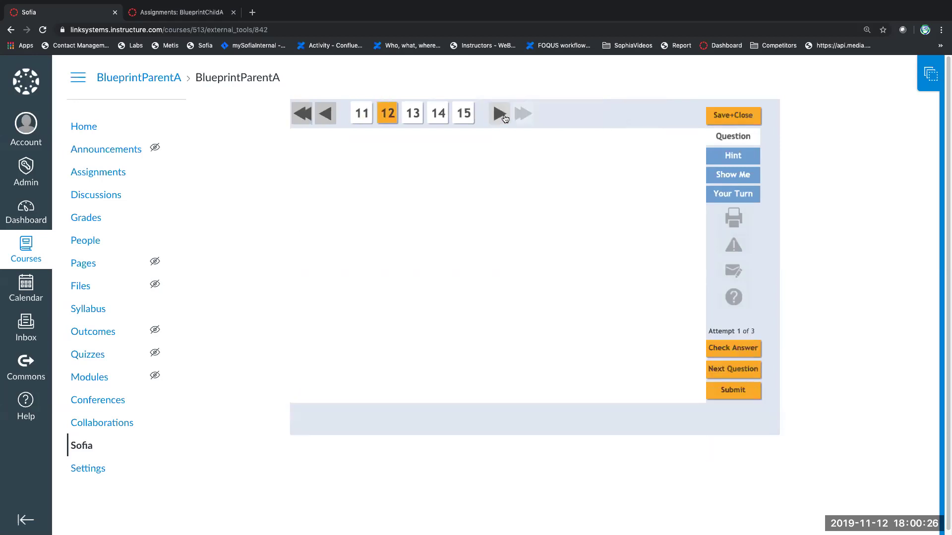
click(506, 117)
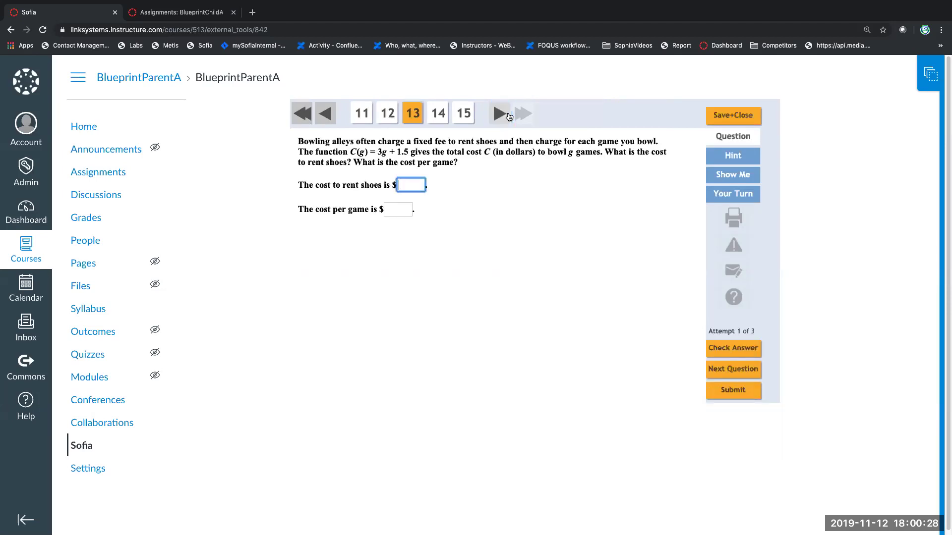
click(509, 116)
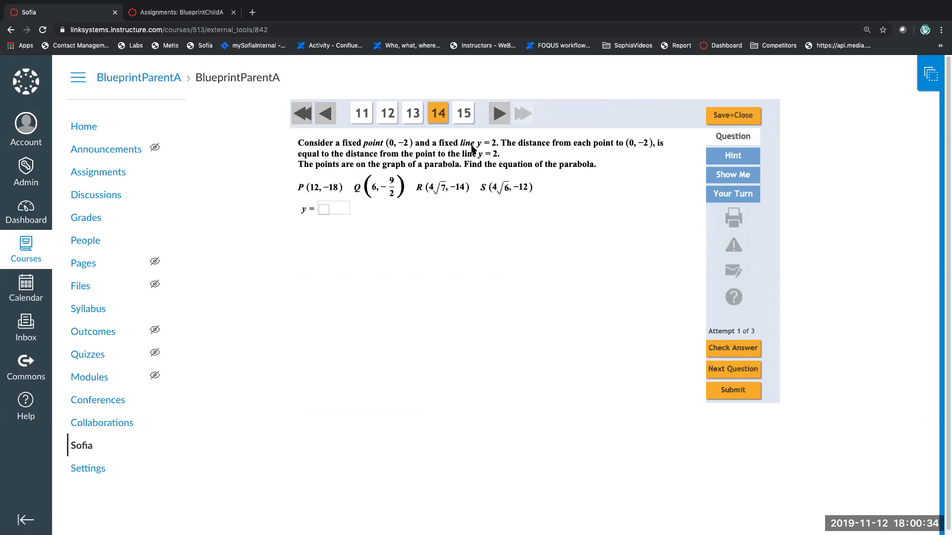
click(497, 111)
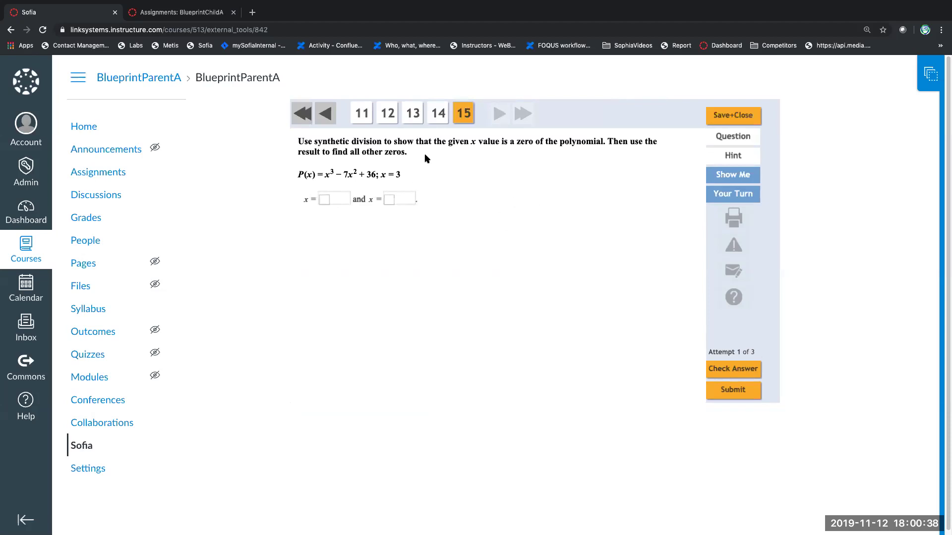
click(329, 117)
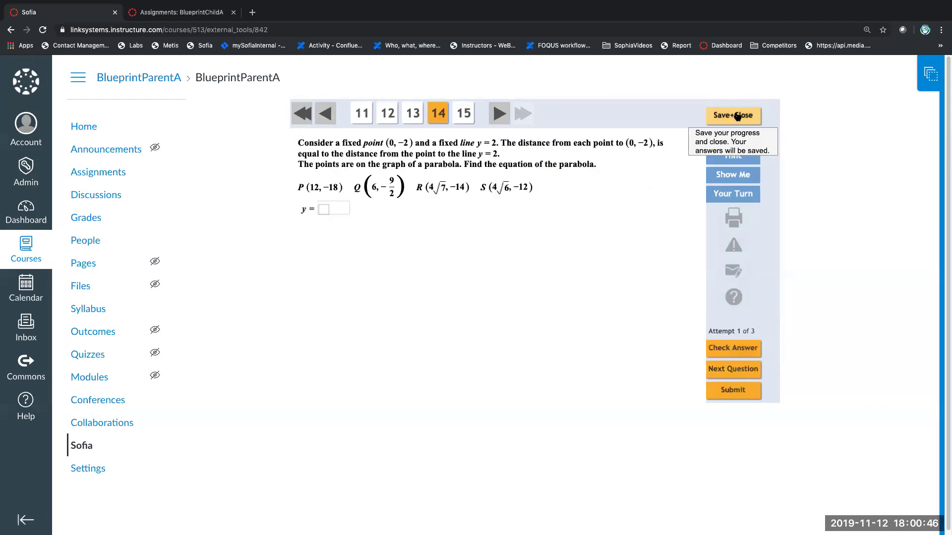
click(719, 114)
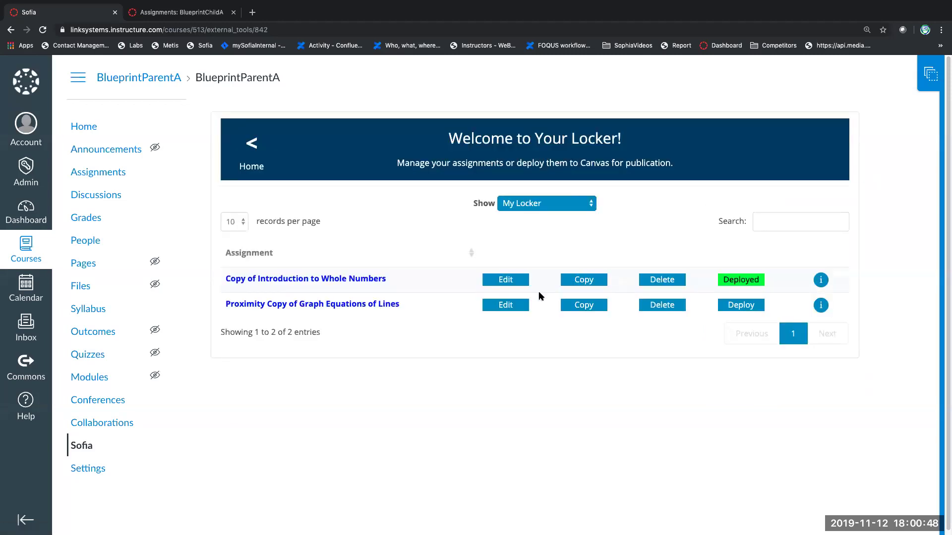
Step: Deploy the Proximity Copy of Graph Equations of Lines assignment to Canvas
click(745, 306)
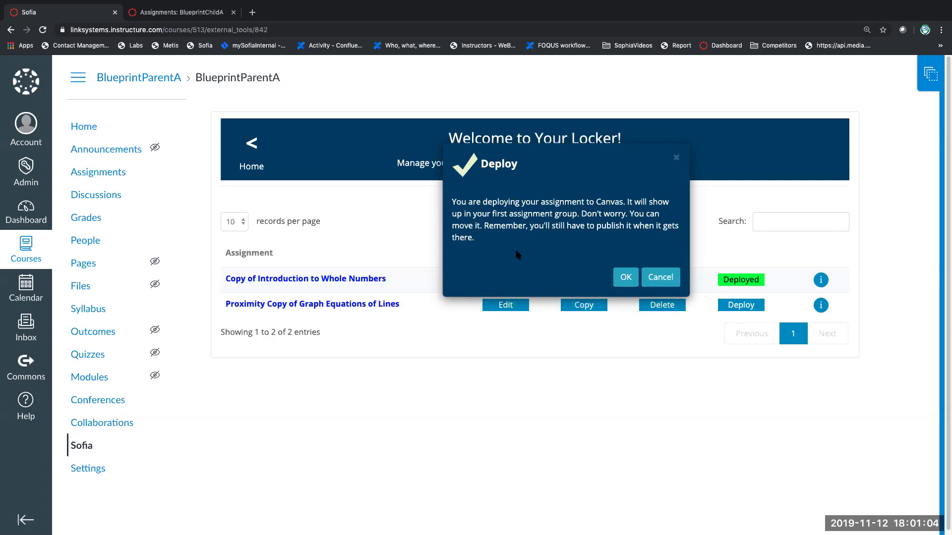
click(625, 277)
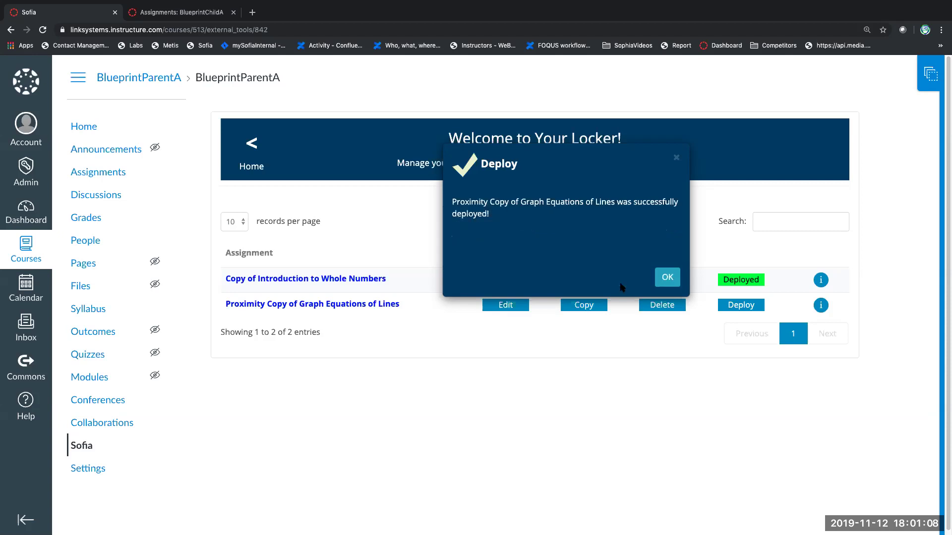
click(653, 283)
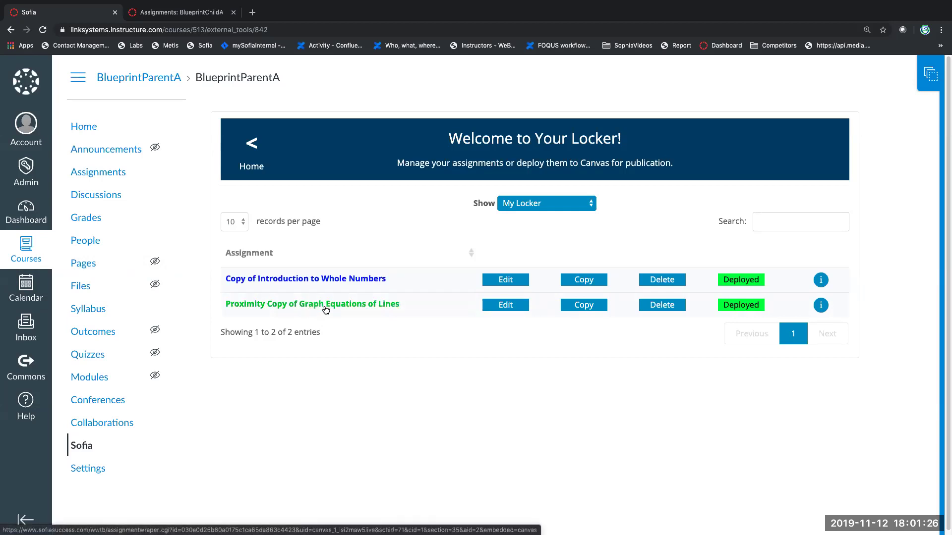
Step: Start a copy of Proximity Copy of Graph Equations of Lines in BlueprintParentA and set its category to Test
click(583, 306)
click(626, 281)
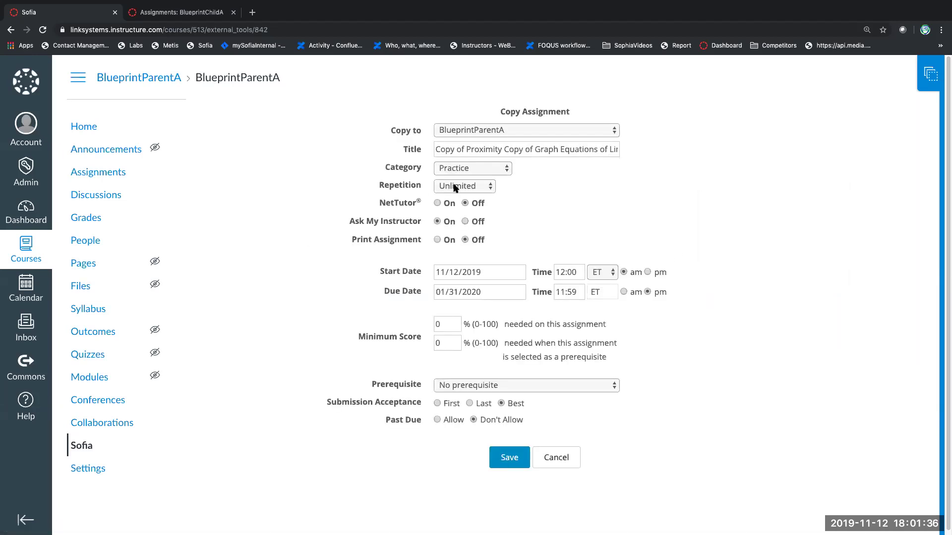
click(455, 187)
click(524, 181)
click(487, 169)
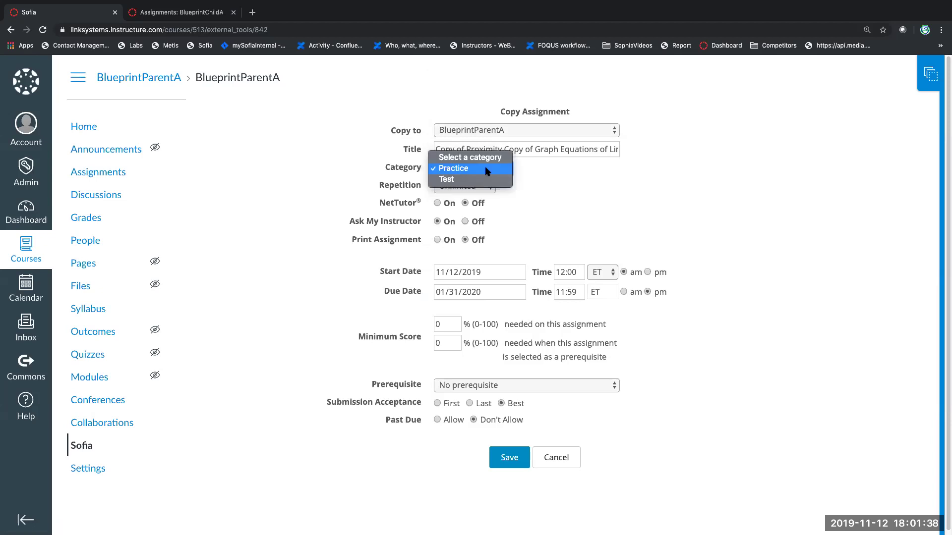
click(478, 180)
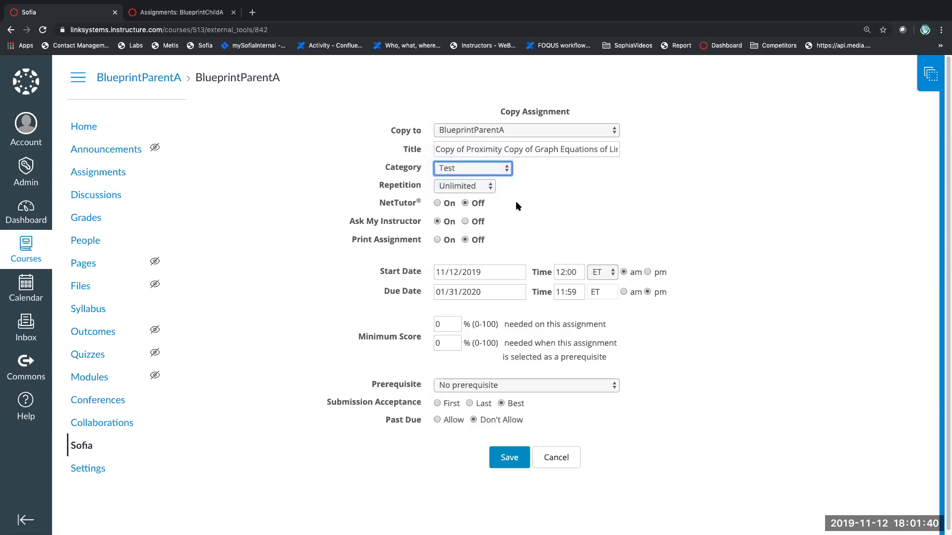
click(501, 224)
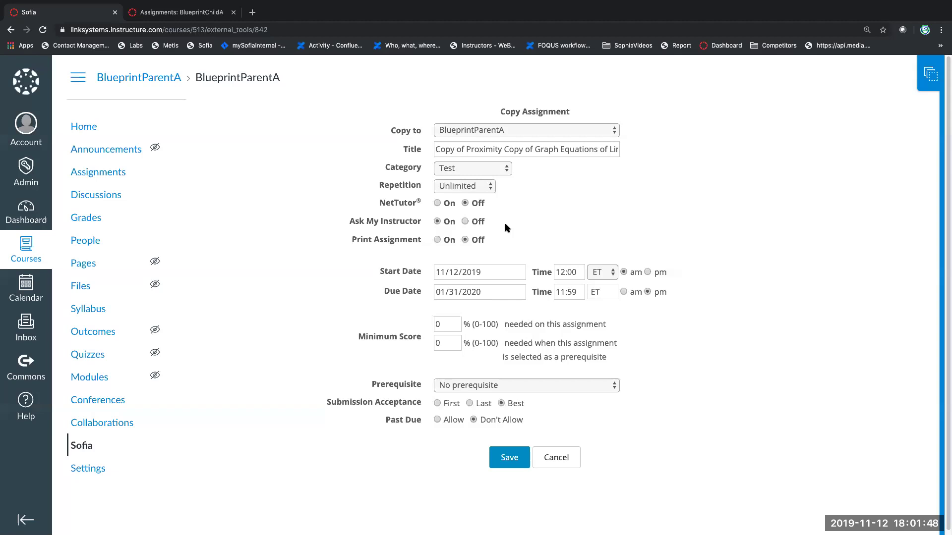
Step: Title the copied assignment Test Copy of Proximity Copy of Graph Equations of Lines and save it
click(436, 149)
text(Test)
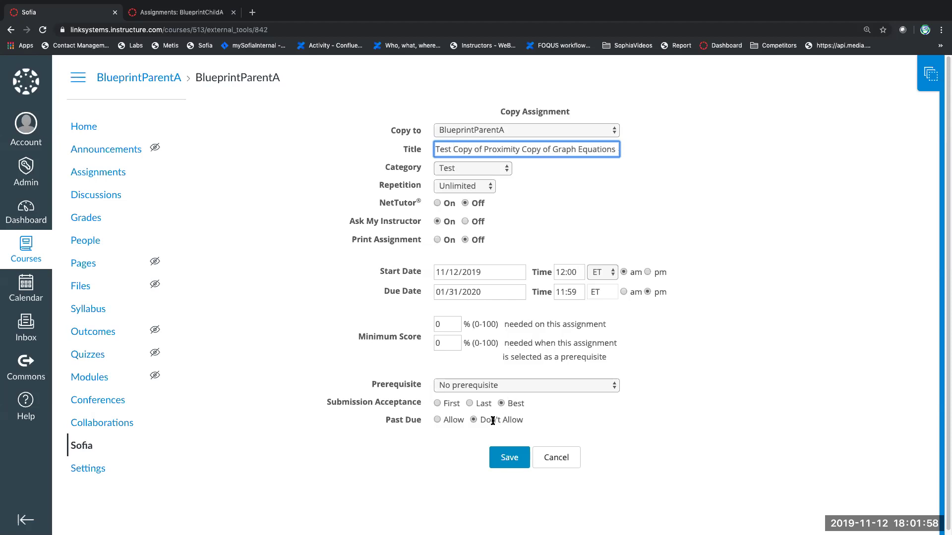
click(515, 456)
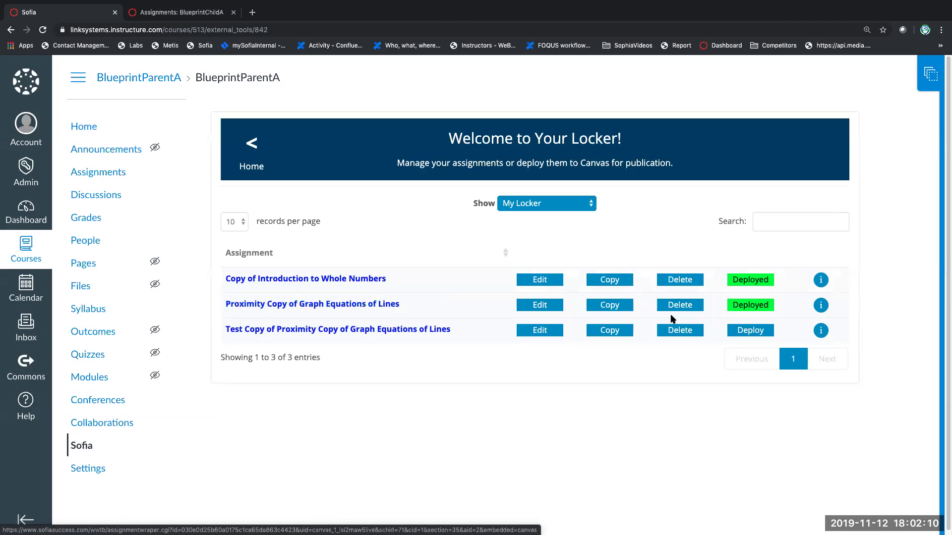
Step: Deploy the Test Copy of Proximity Copy of Graph Equations of Lines assignment to Canvas
click(742, 331)
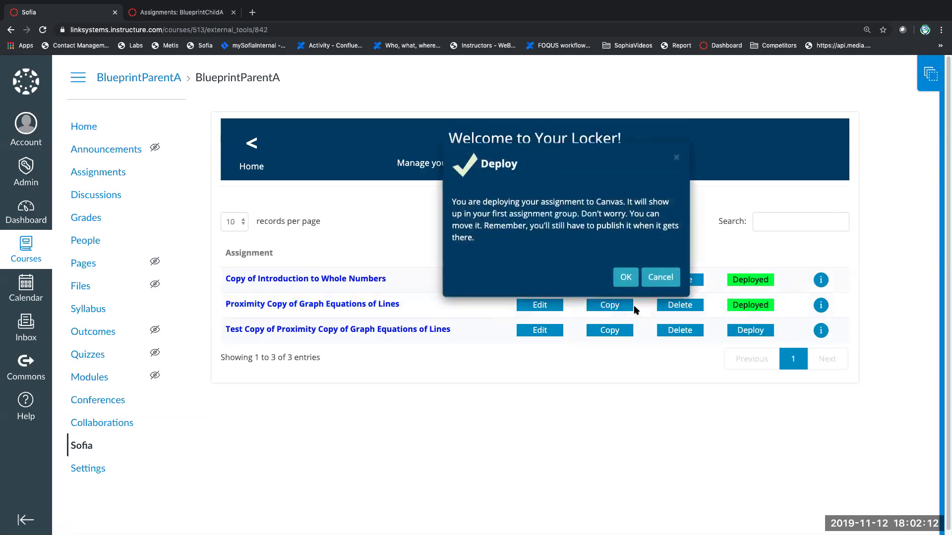
key(Return)
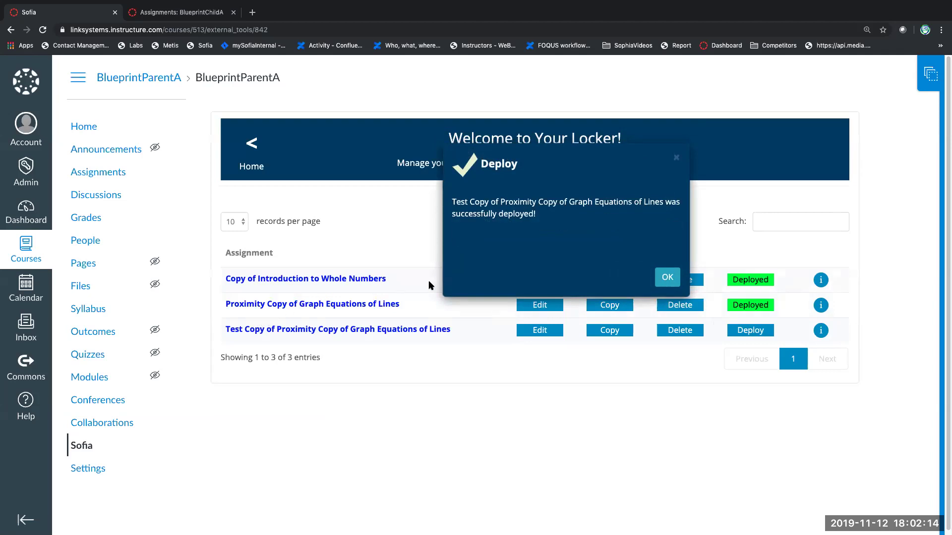
click(668, 278)
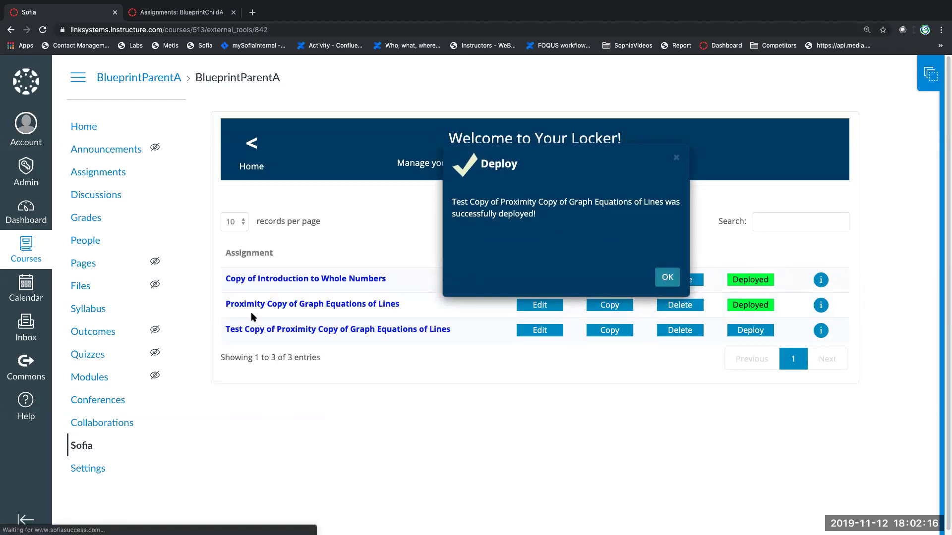
Step: Open the practice version and the test version of Graph Equations of Lines in turn to compare their student aids, closing each
click(290, 303)
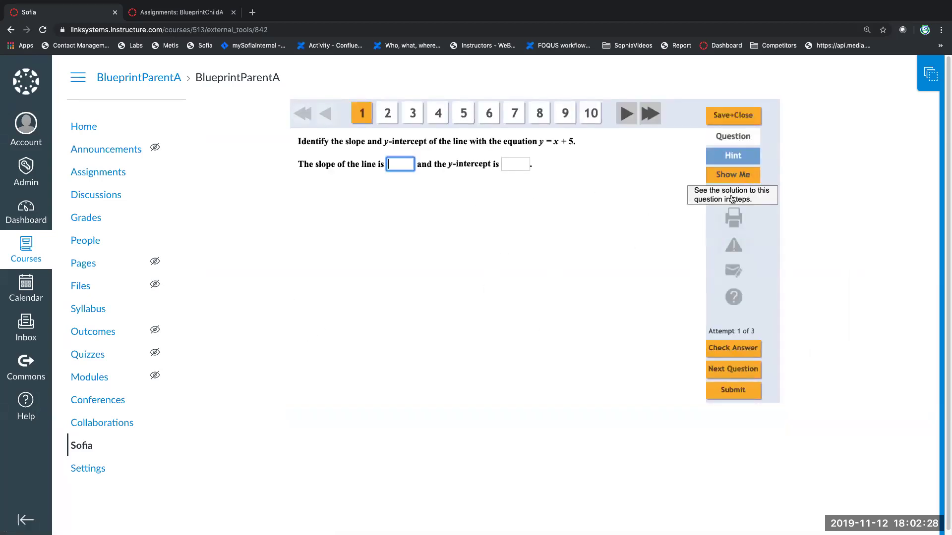
mouse_move(733, 197)
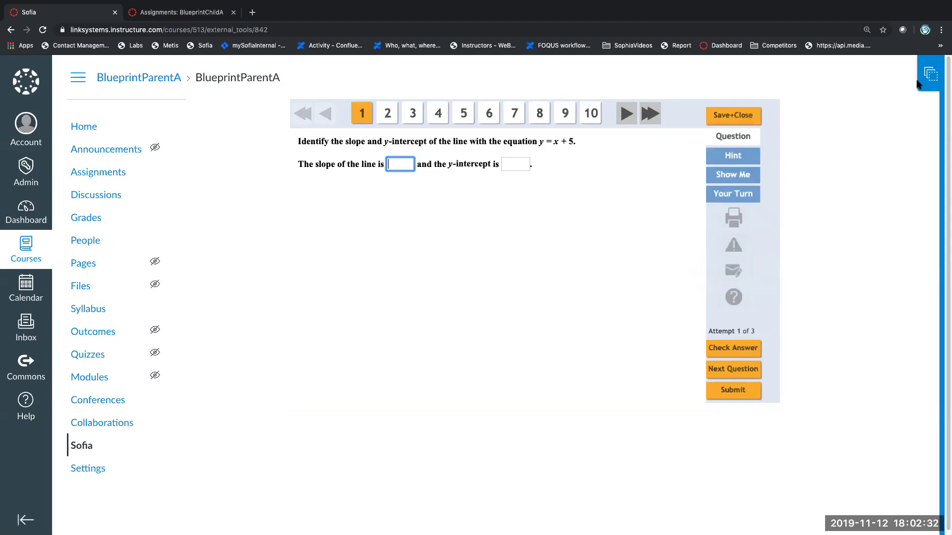
click(741, 116)
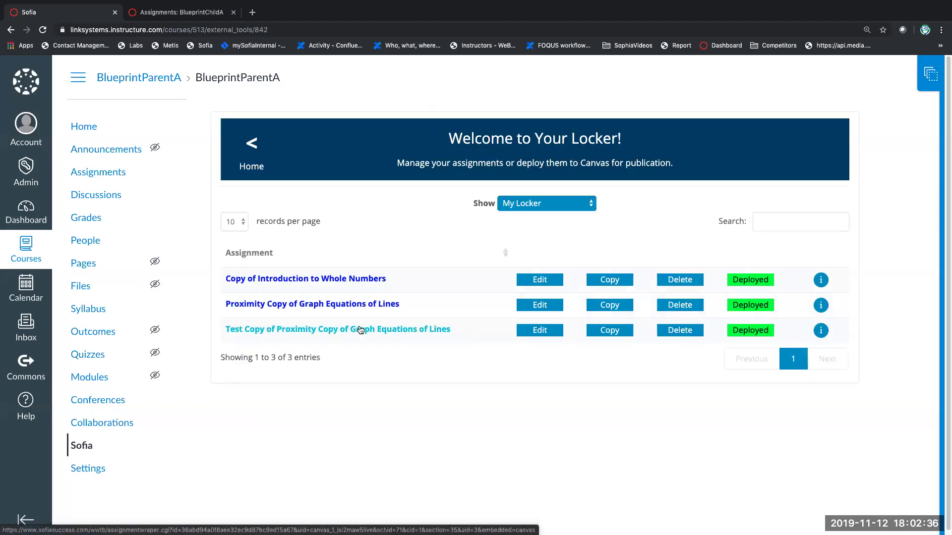
click(360, 330)
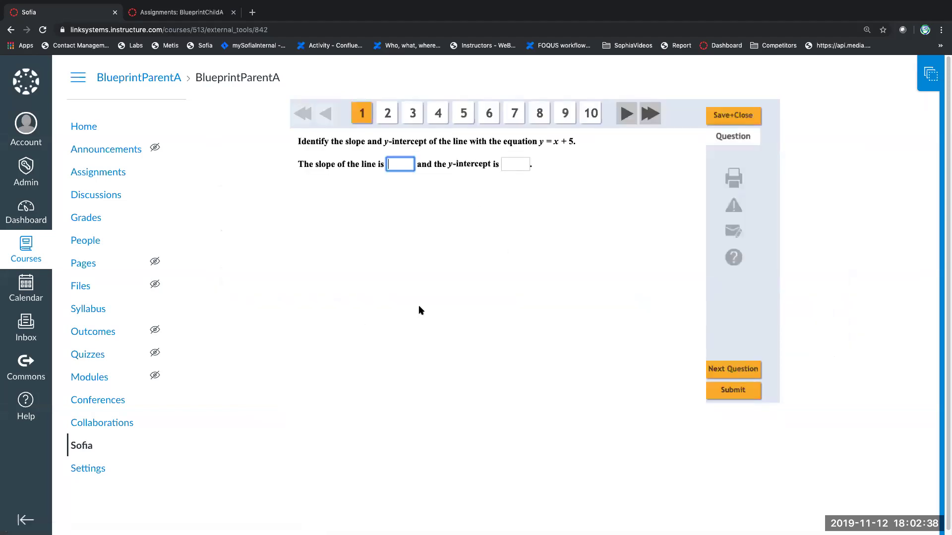
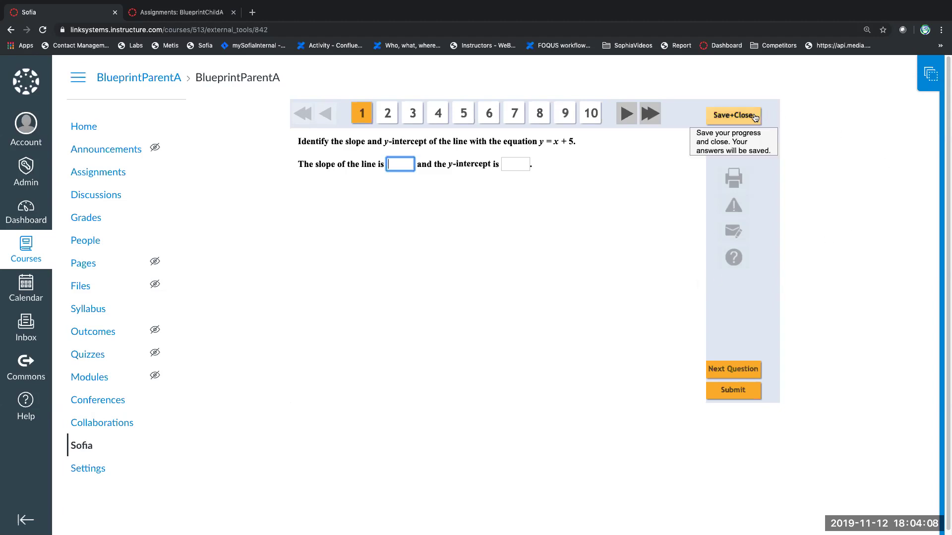
click(729, 115)
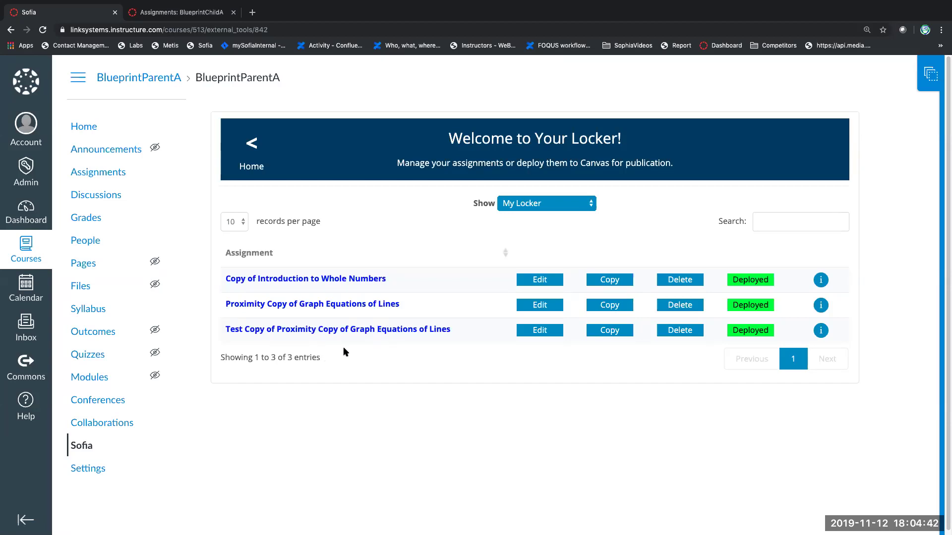
Step: Go back to the Sofia home page and view the student progress for BlueprintParentA
click(260, 151)
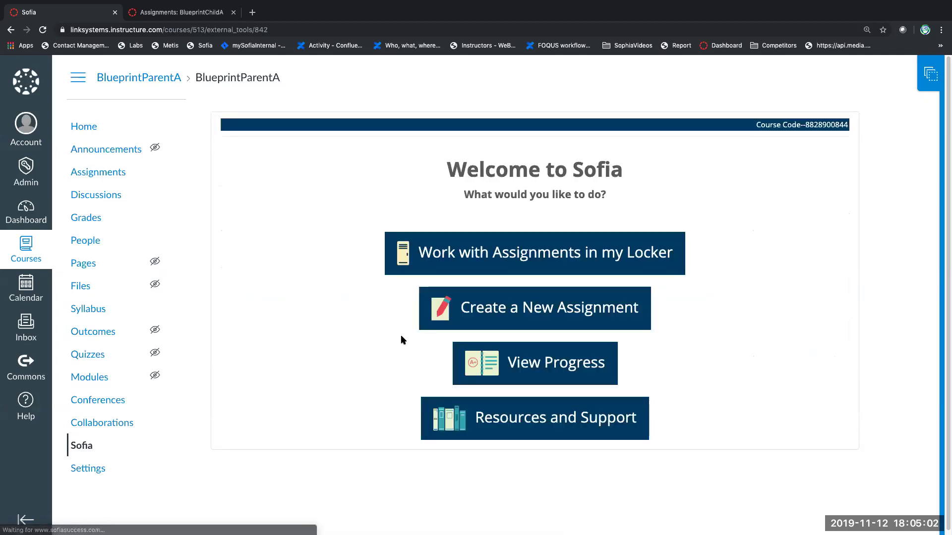
click(496, 358)
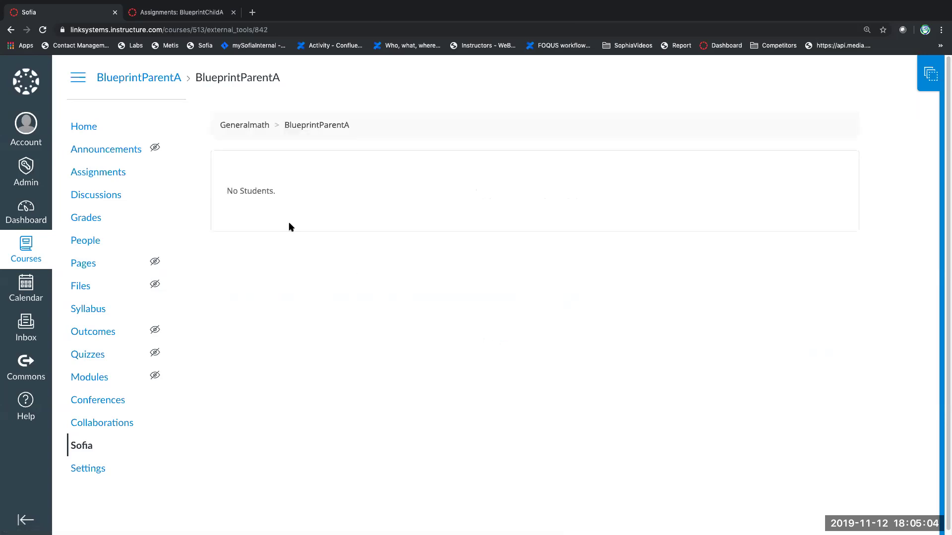
Step: Switch to the BlueprintChildA course and publish Copy of Introduction to Whole Numbers in its assignments
click(11, 29)
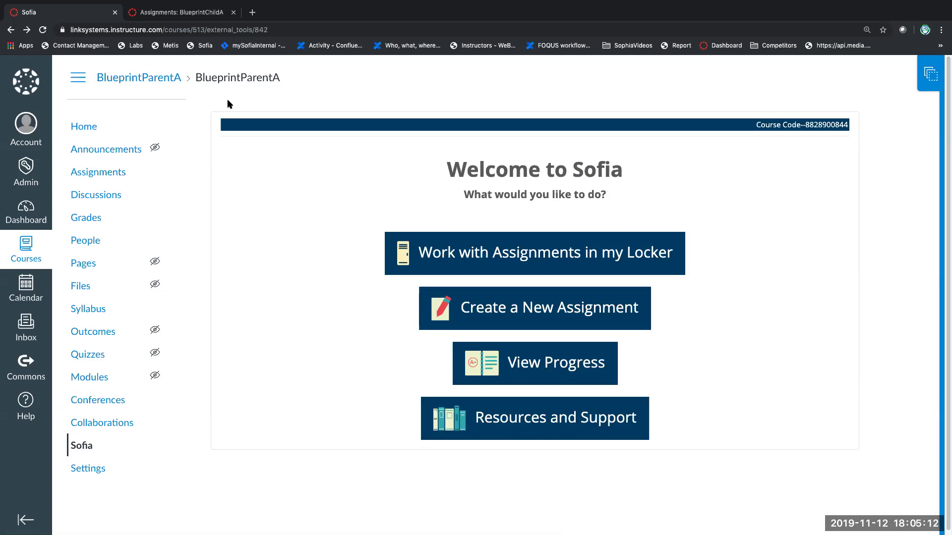
click(204, 15)
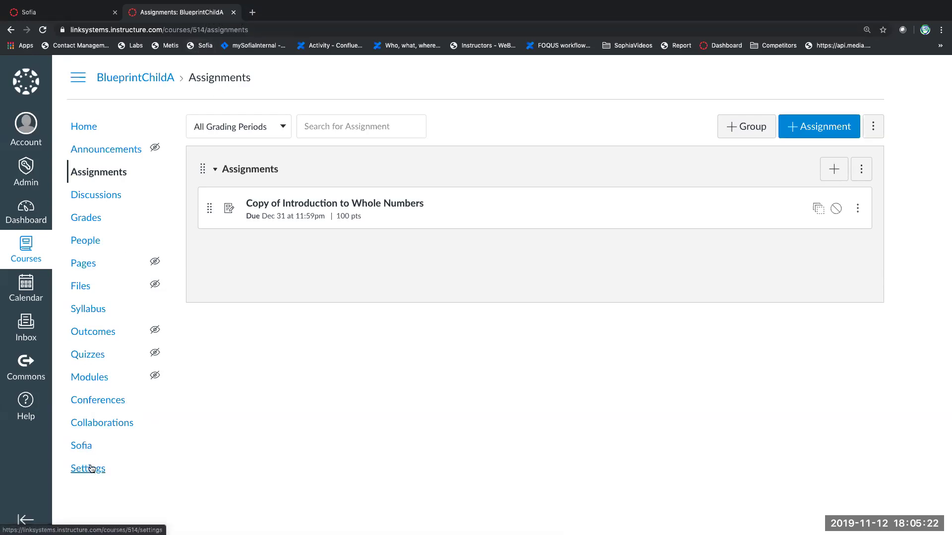
click(113, 172)
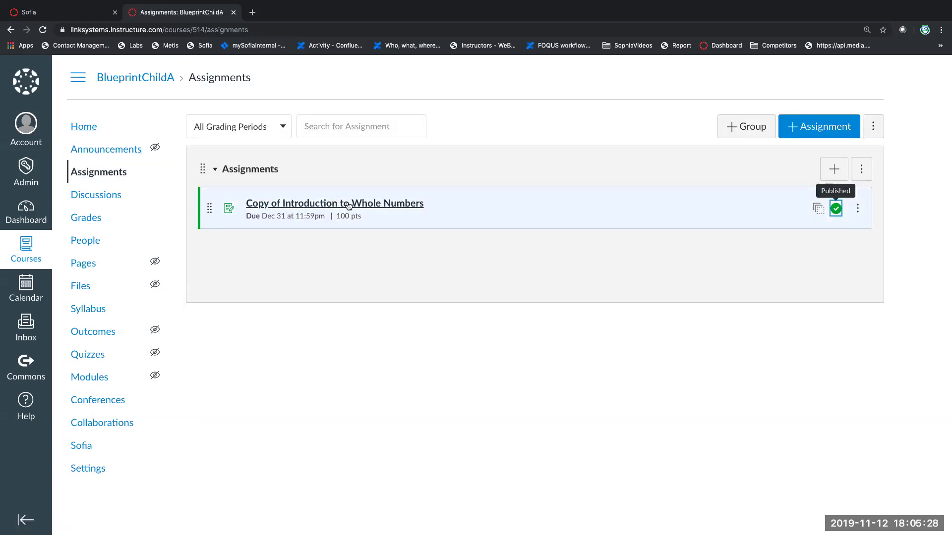
Step: Enter BlueprintChildA's student view and open Copy of Introduction to Whole Numbers, authorizing lsi2MAW5live to access the account
click(92, 464)
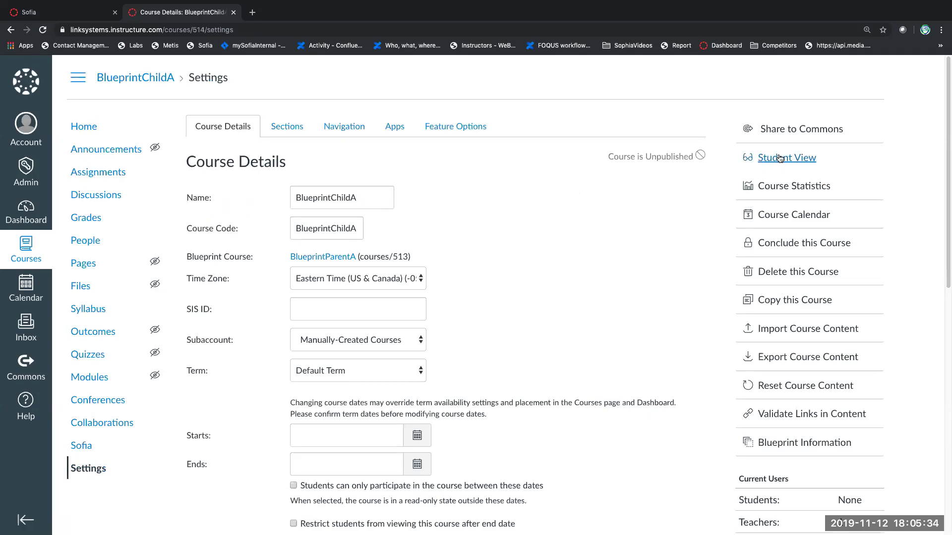
click(774, 158)
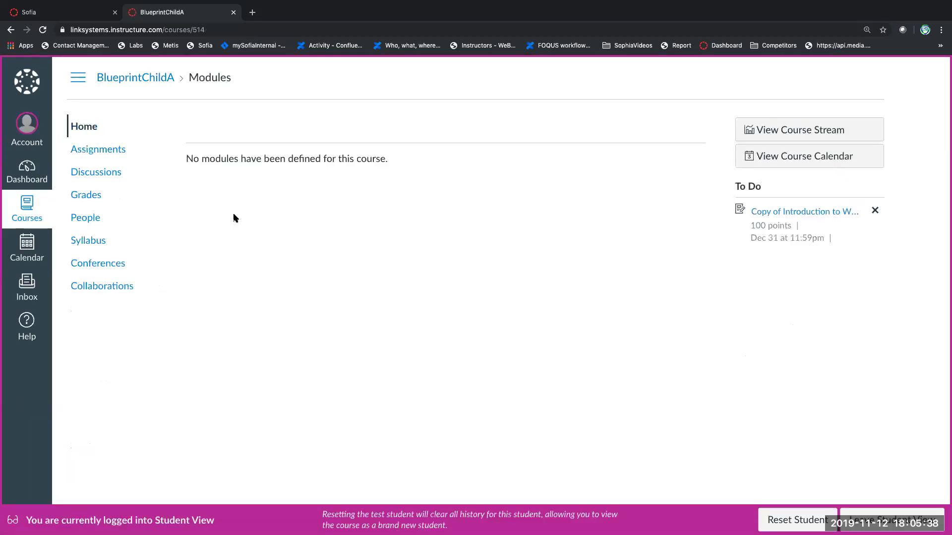
click(128, 151)
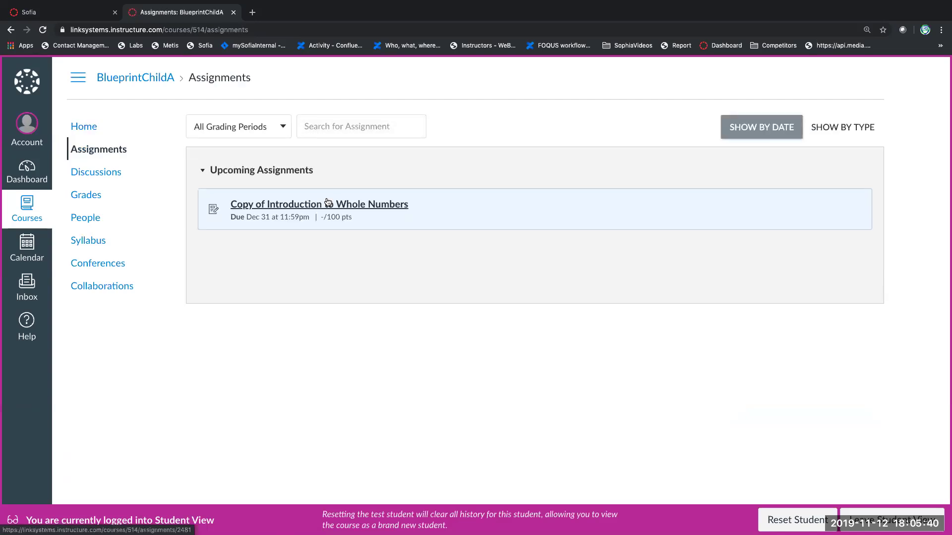
click(331, 207)
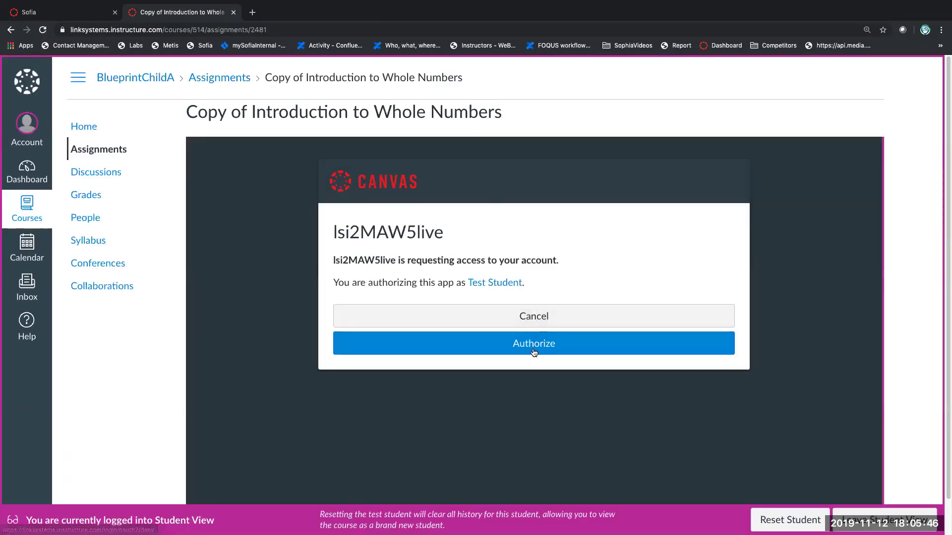
click(409, 346)
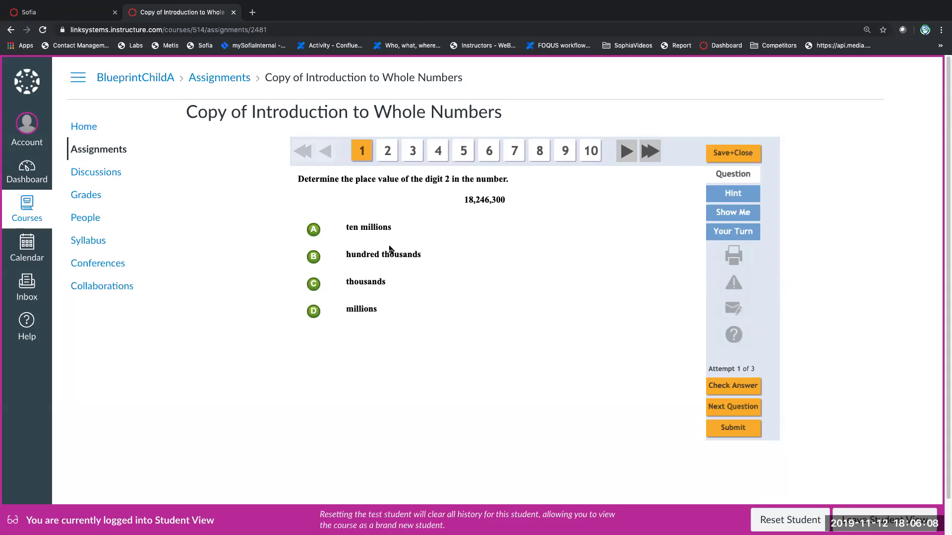
Step: Answer question 1 with option B, hundred thousands, check it, and save and close the assignment
click(312, 258)
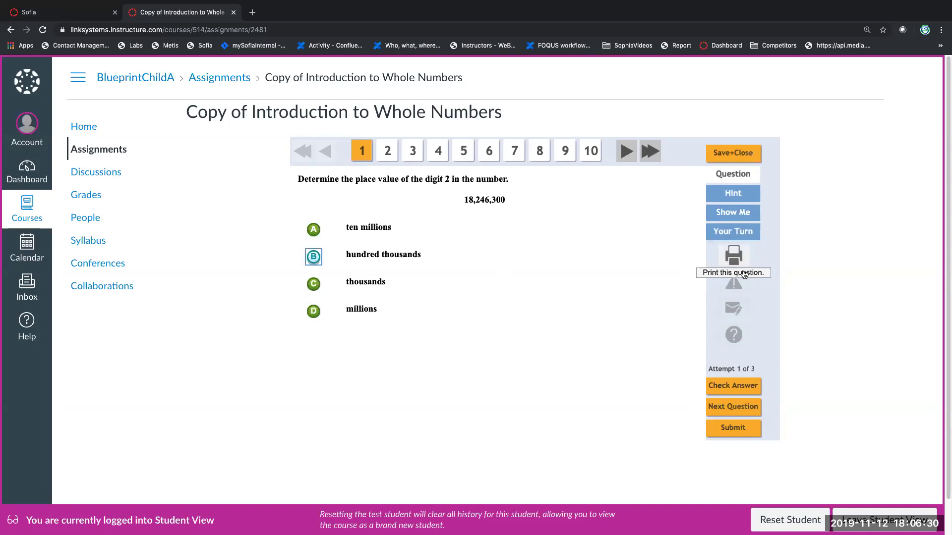
click(720, 388)
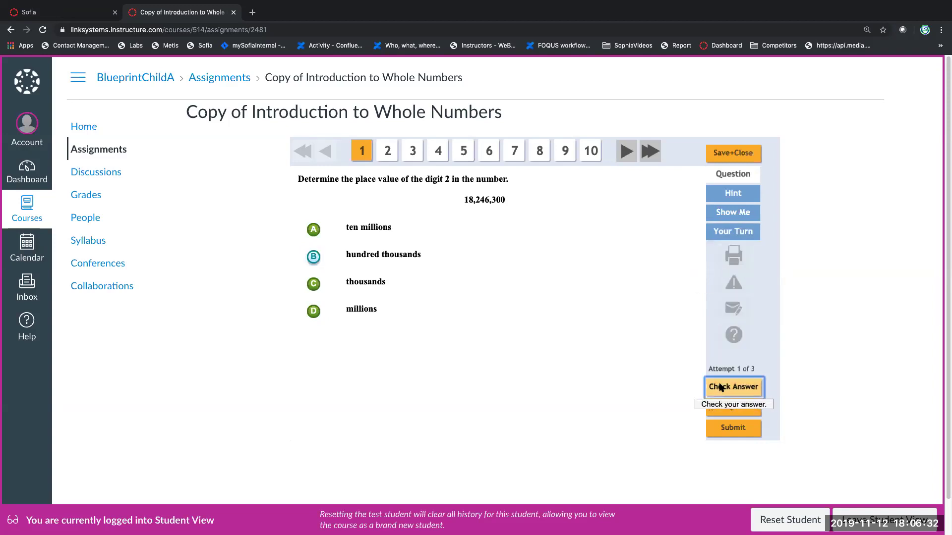
click(729, 158)
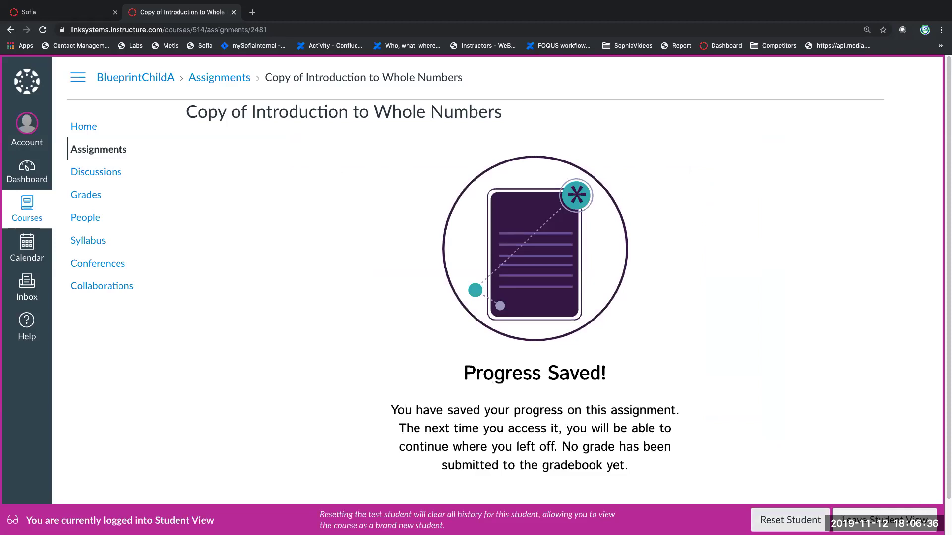
Step: Leave the student view and open the student progress for BlueprintChildA in Sofia
click(871, 519)
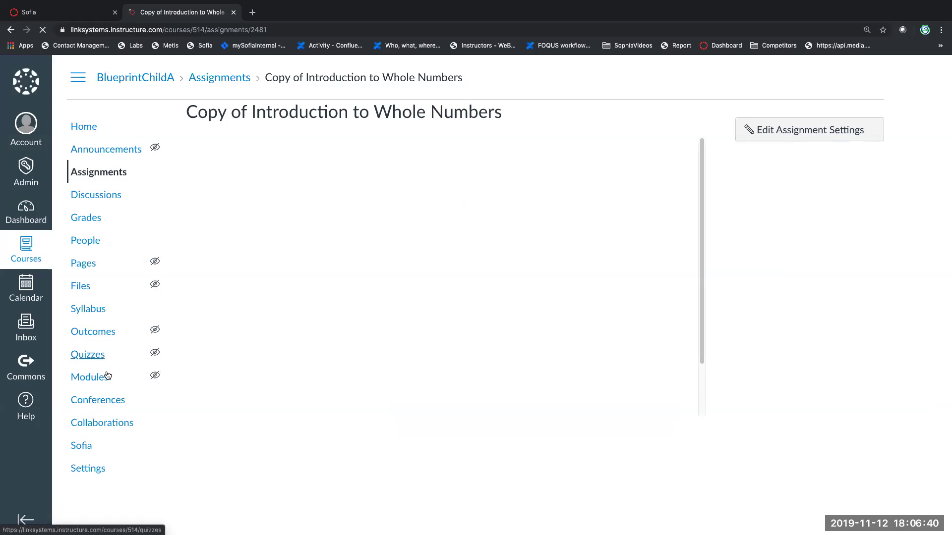
click(81, 445)
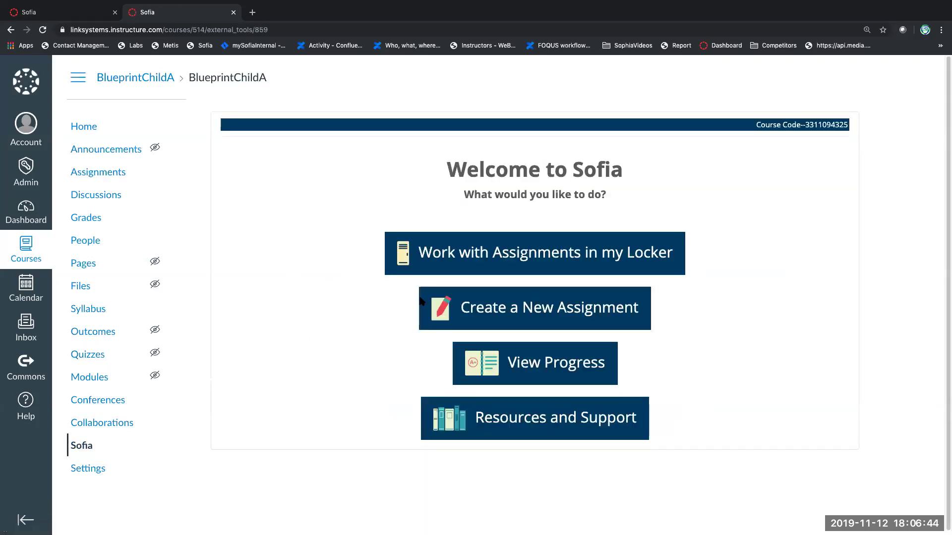
click(551, 367)
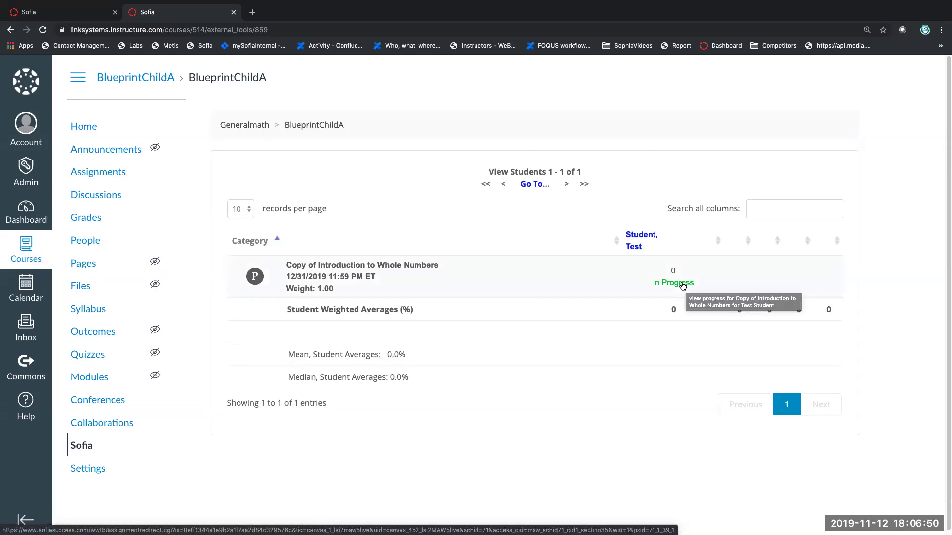
Step: Open the test student's in-progress Copy of Introduction to Whole Numbers attempt and browse its first three questions
click(683, 286)
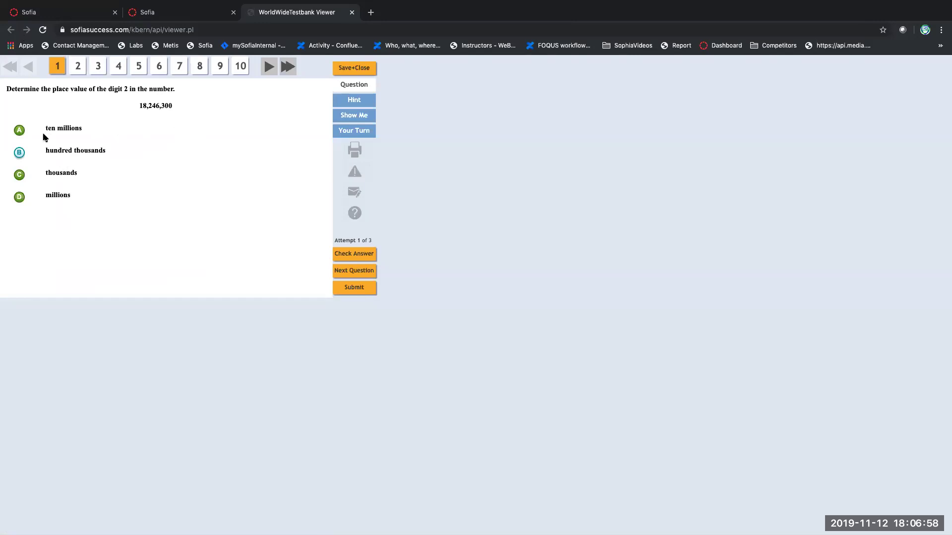
click(268, 69)
click(267, 75)
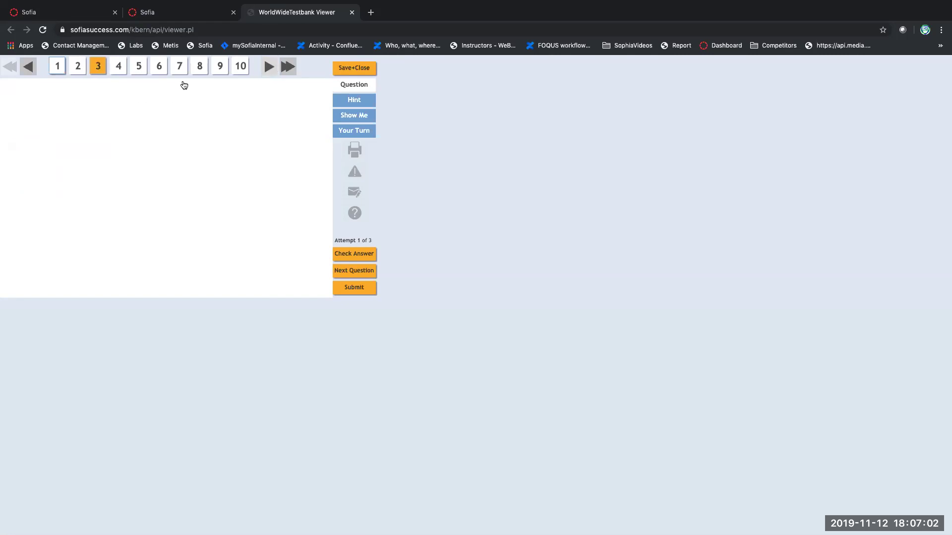
click(31, 68)
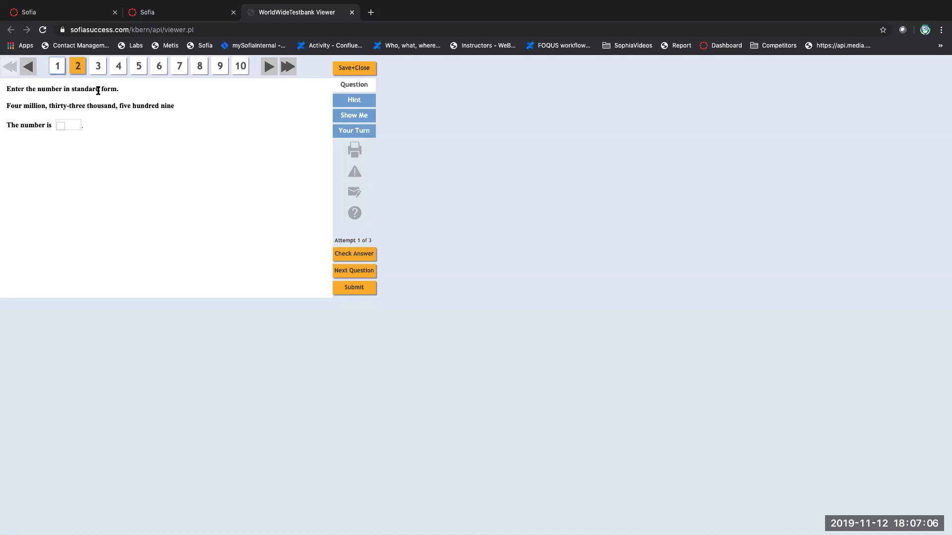
click(28, 67)
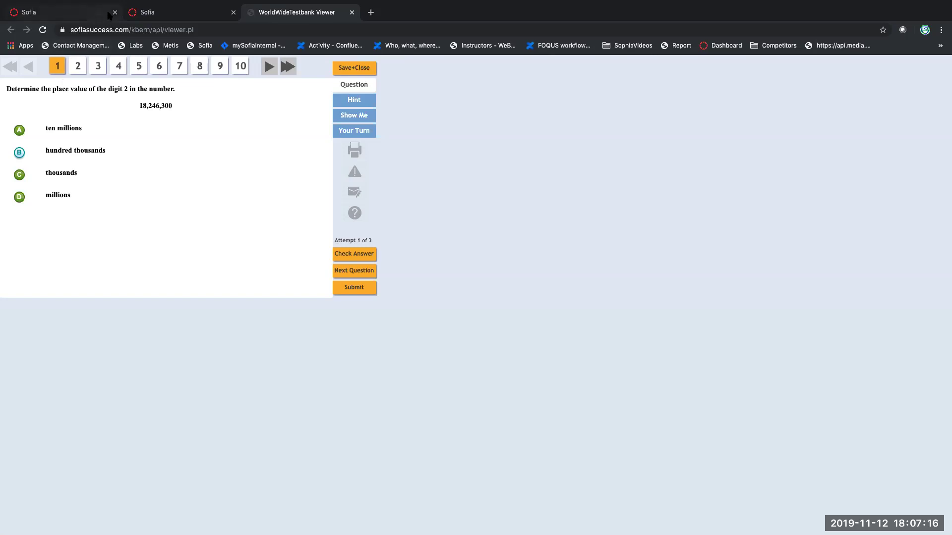
Step: Reopen the test student's in-progress attempt from the progress page to review question 1, and save and close it
click(187, 13)
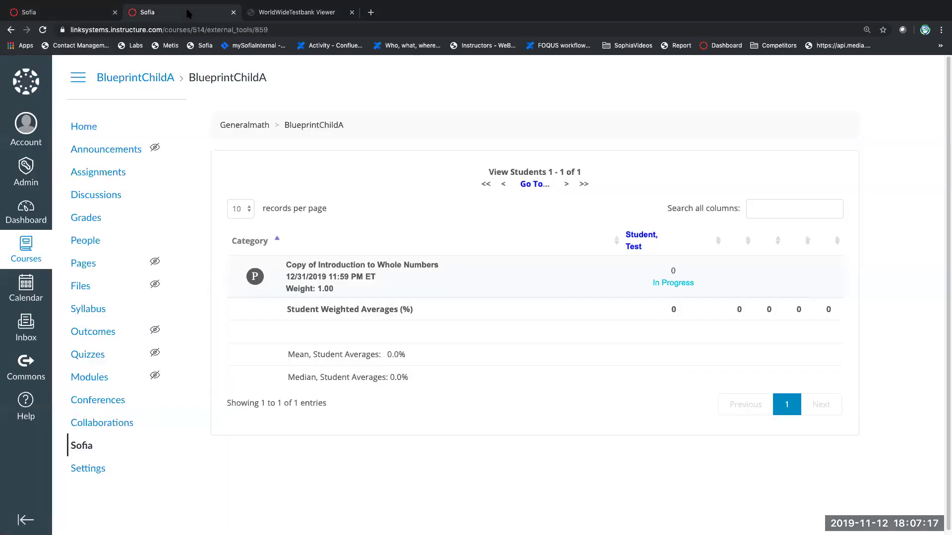
click(680, 284)
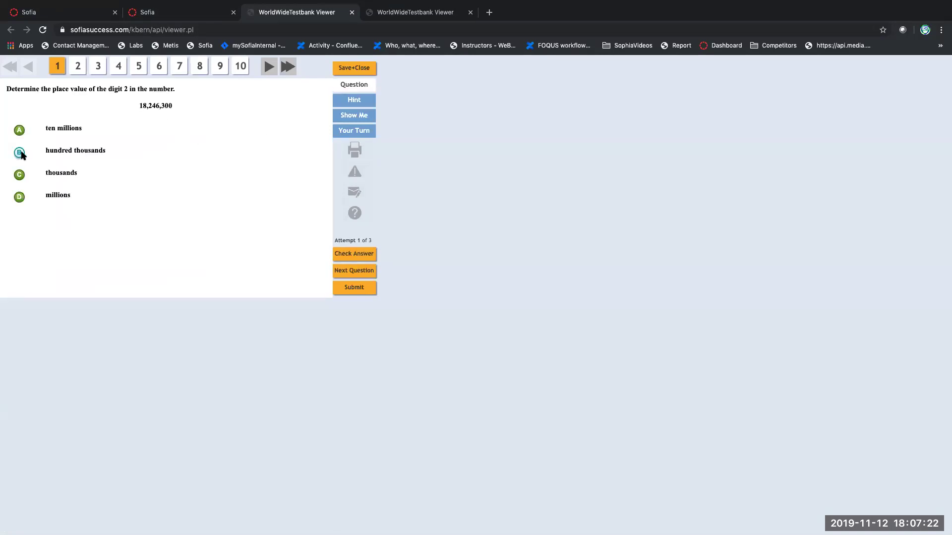
click(193, 17)
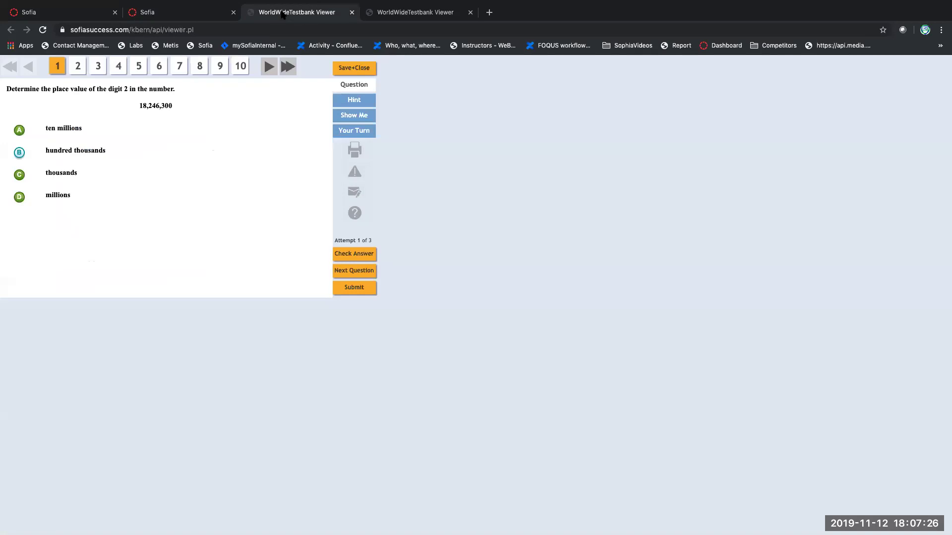
click(280, 15)
click(204, 14)
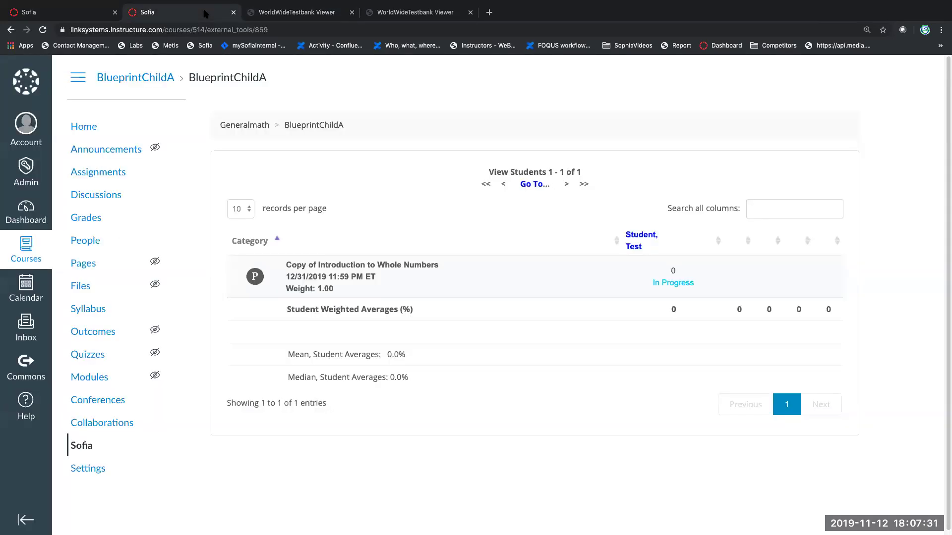
click(674, 283)
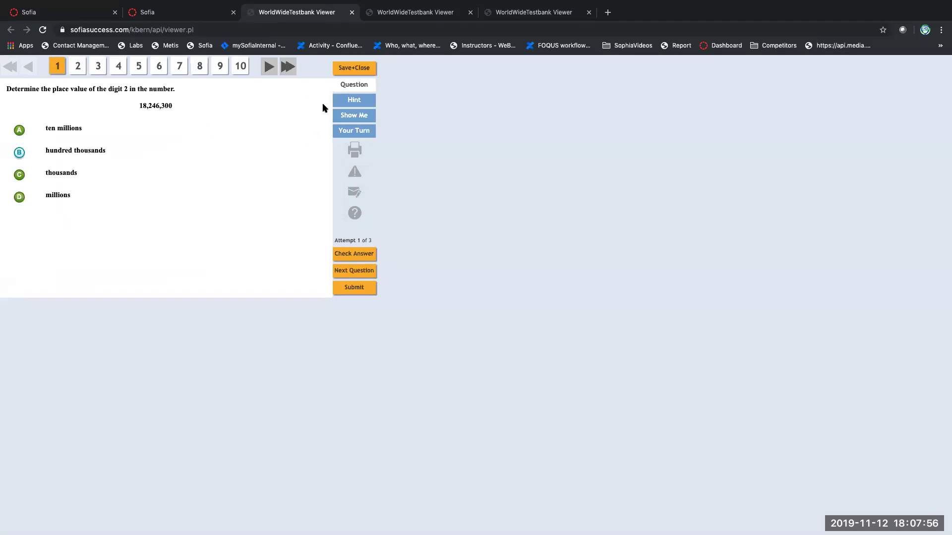
click(352, 71)
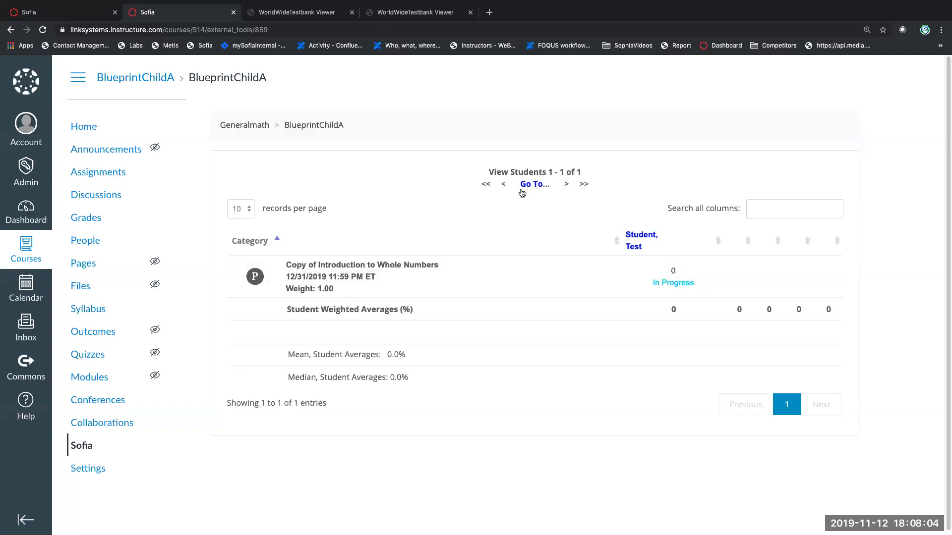
Step: Show only the test student's progress, view the in-progress attempt from there, and go back to all students
click(633, 243)
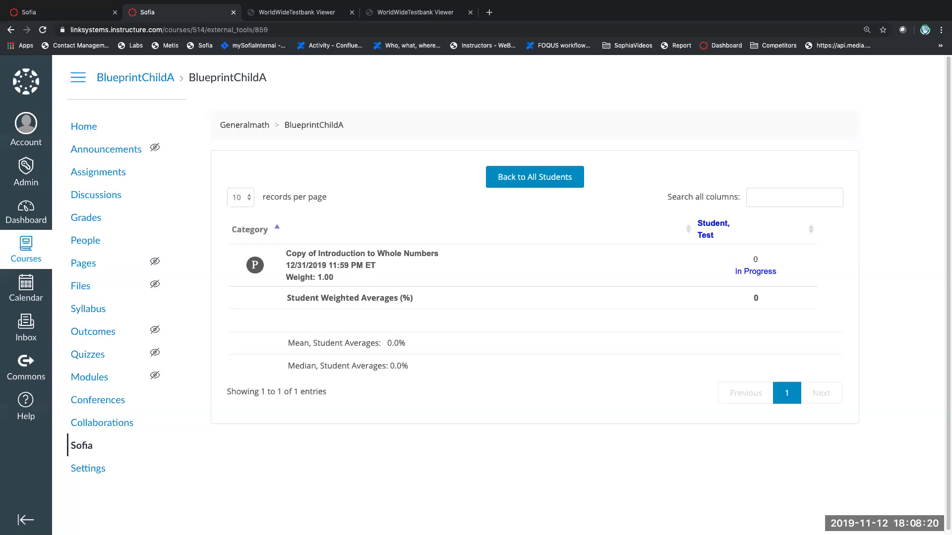
click(751, 276)
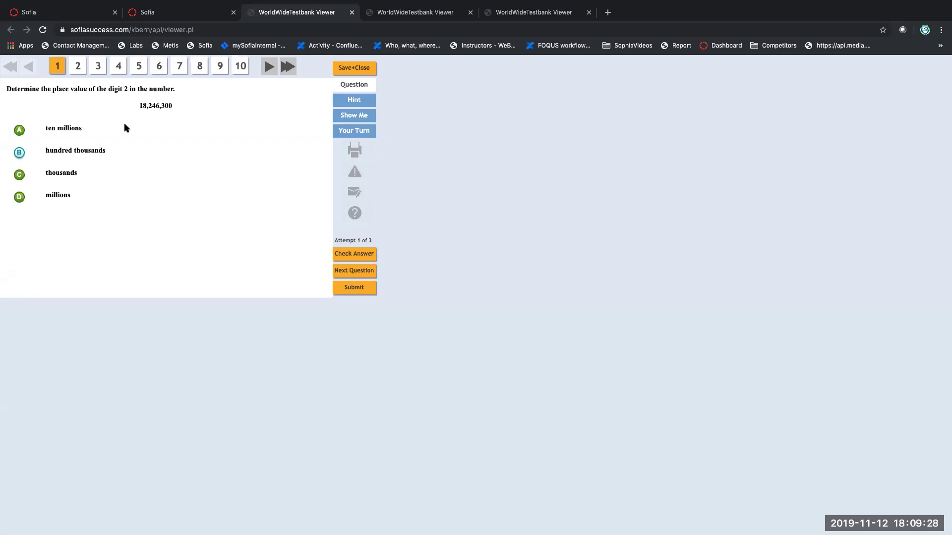
click(165, 14)
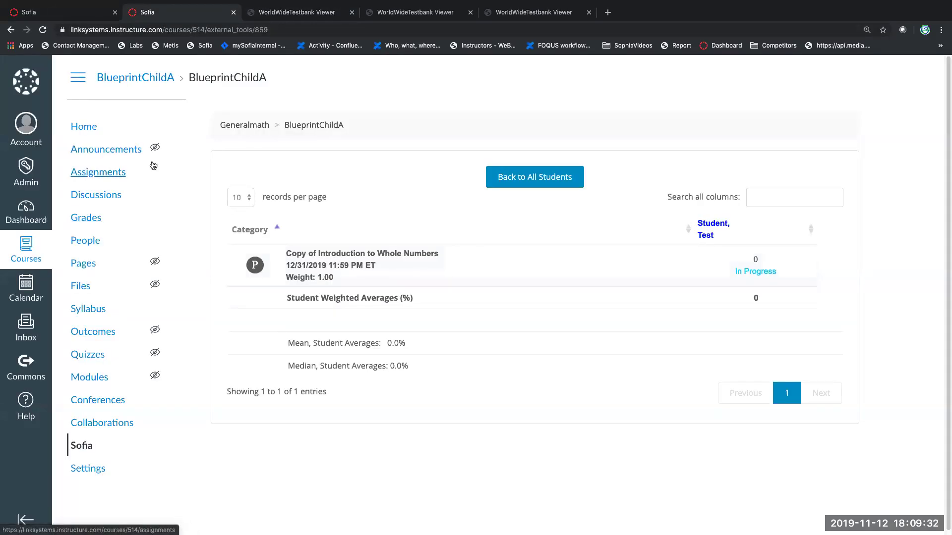
click(518, 181)
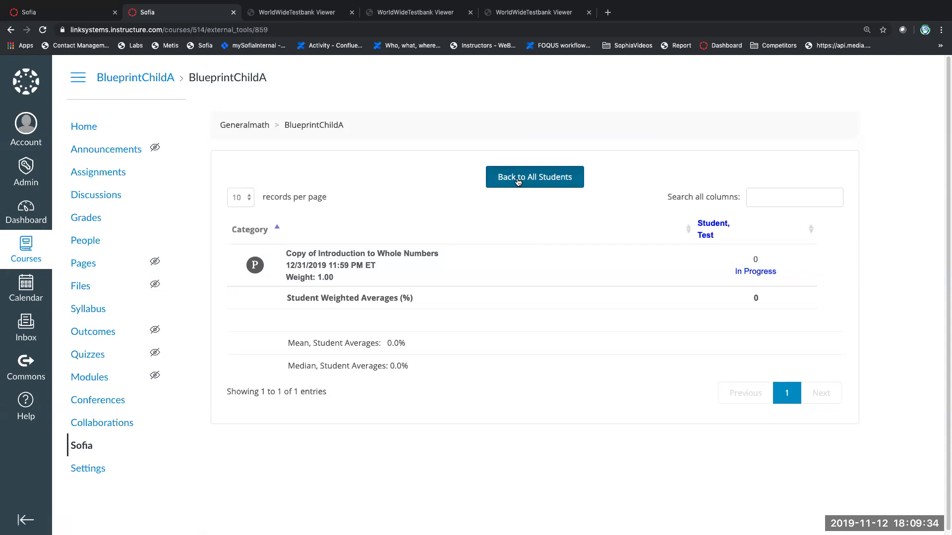
Step: Open the assignment locker for BlueprintChildA in Sofia and look through its available course collections, keeping My Locker shown
click(82, 130)
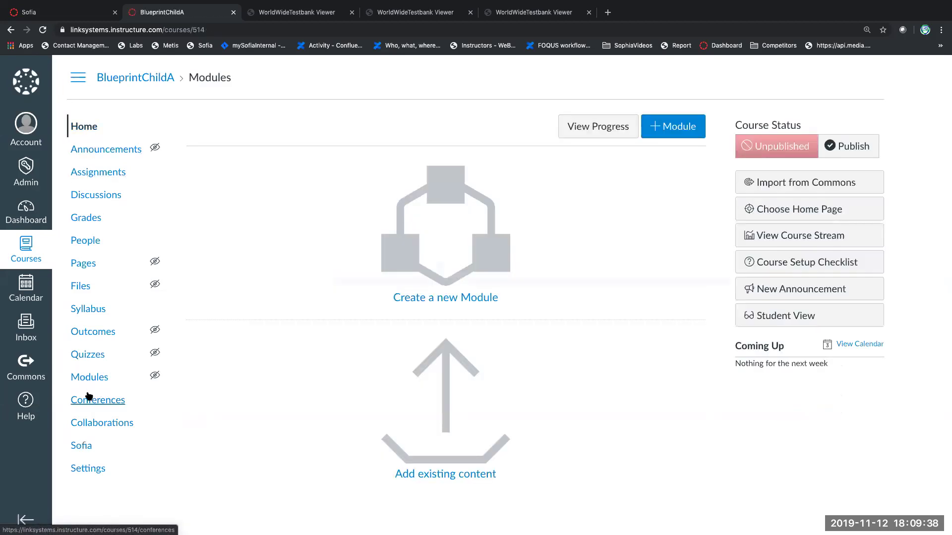
click(82, 446)
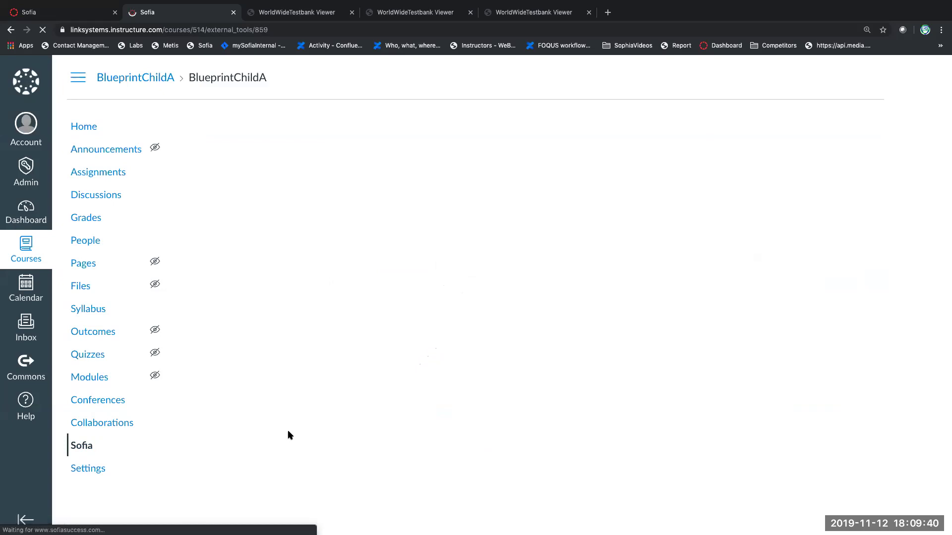
click(549, 262)
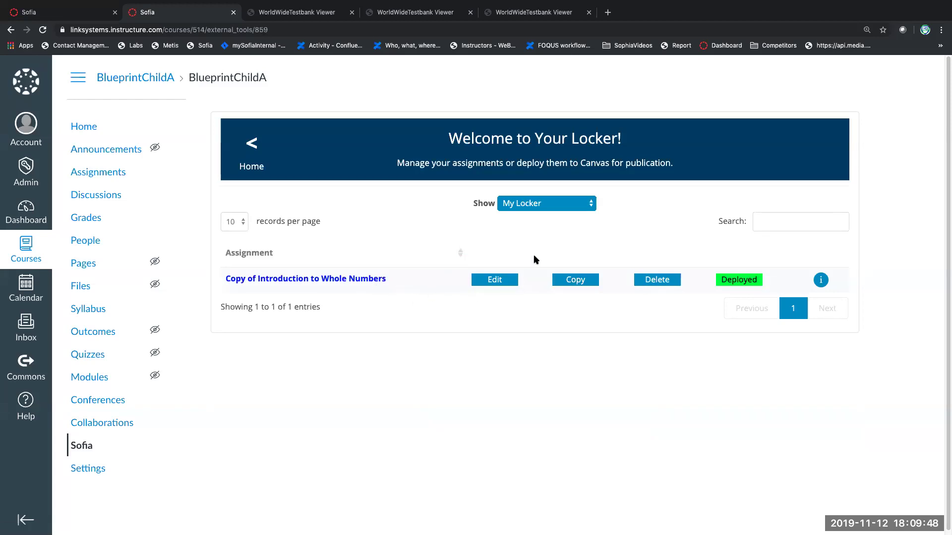
click(589, 208)
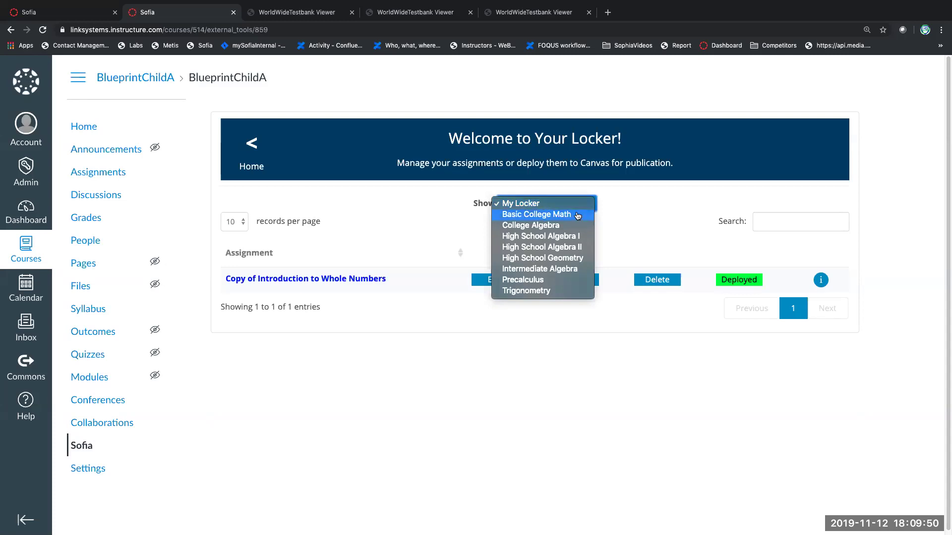
click(636, 213)
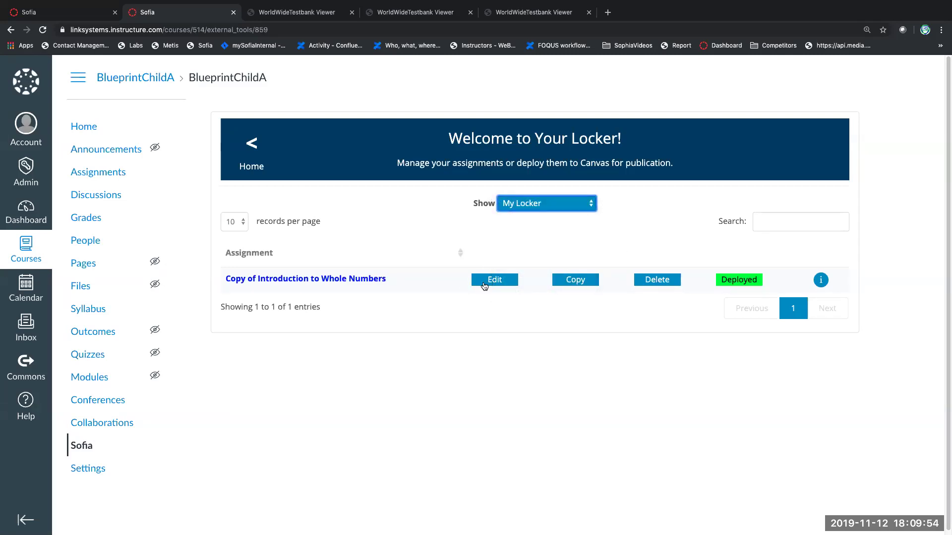
Step: Examine the settings of Copy of Introduction to Whole Numbers in BlueprintChildA's Sofia locker, and leave them without saving
click(485, 285)
scroll(556, 342, down, 5)
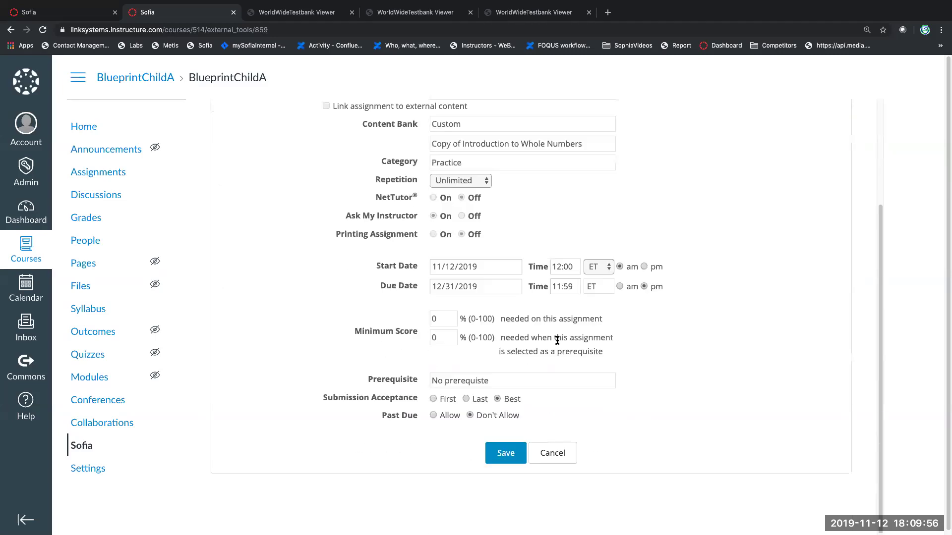
scroll(458, 302, up, 1)
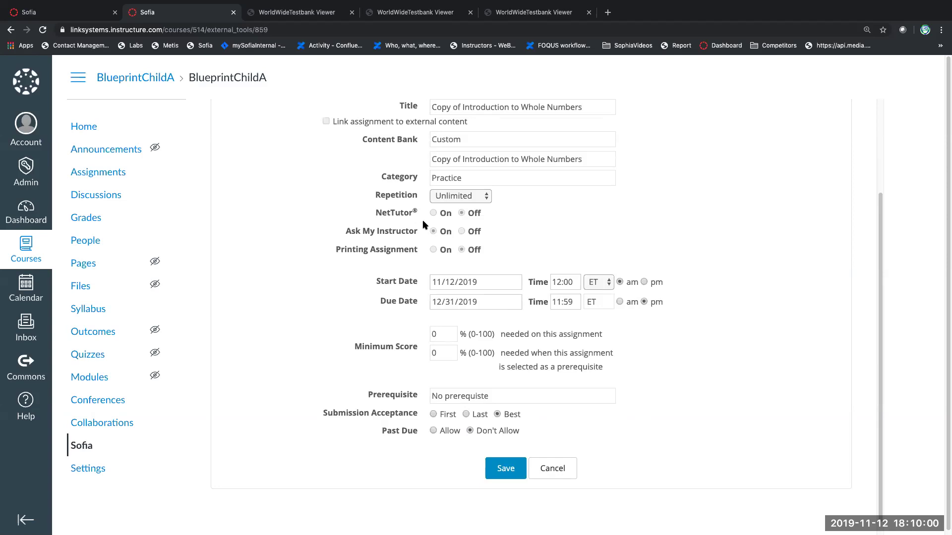
click(565, 473)
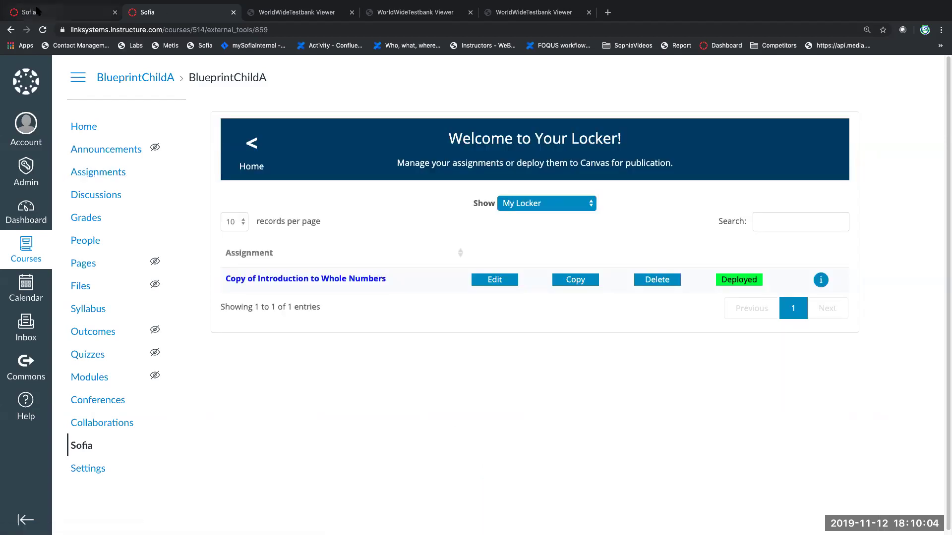
Step: In BlueprintParentA, check the Sofia locker and publish Proximity Copy of Graph Equations of Lines and Test Copy of Proximity Copy of Graph Equations of Lines
click(37, 10)
click(583, 253)
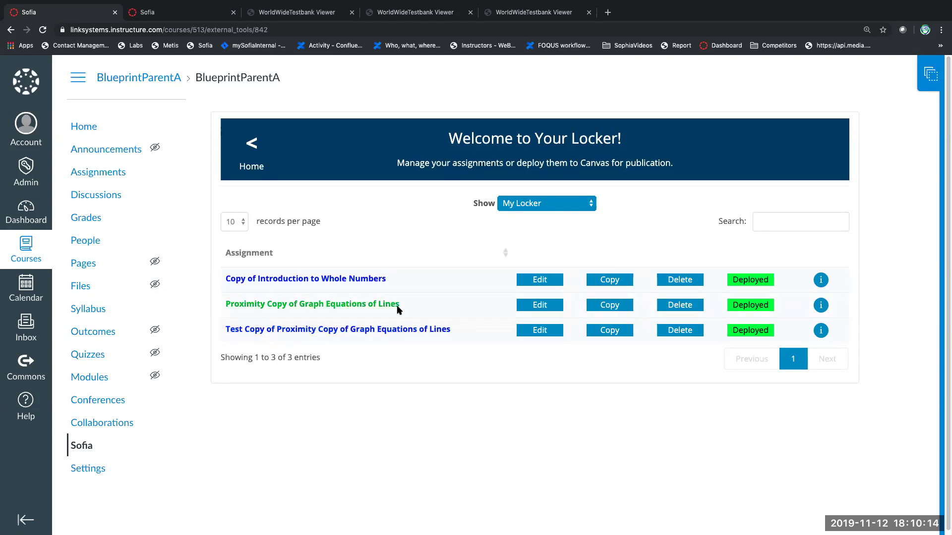
click(78, 180)
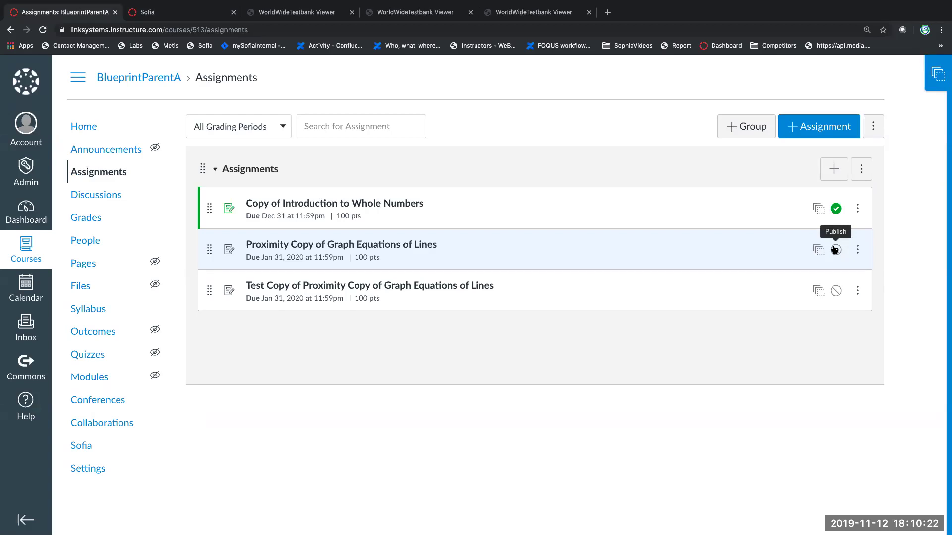
click(836, 249)
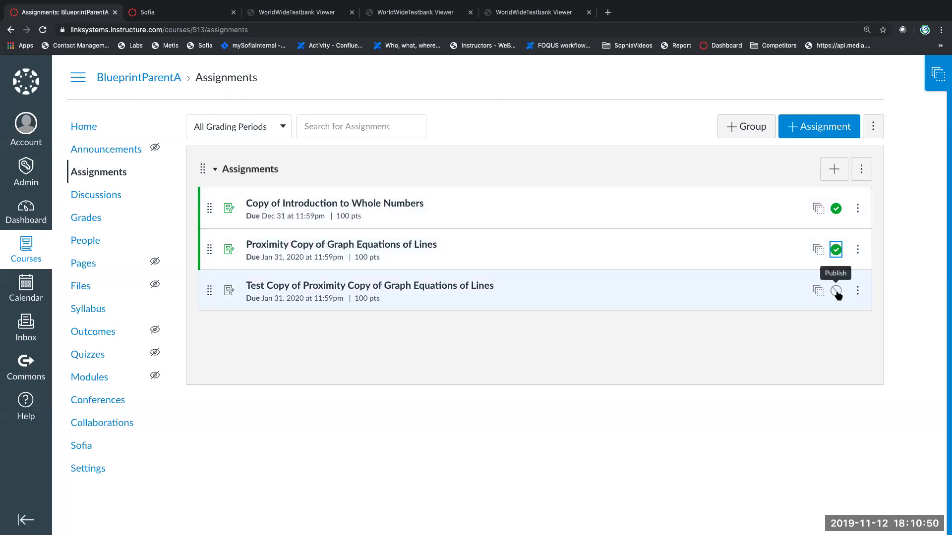
click(836, 291)
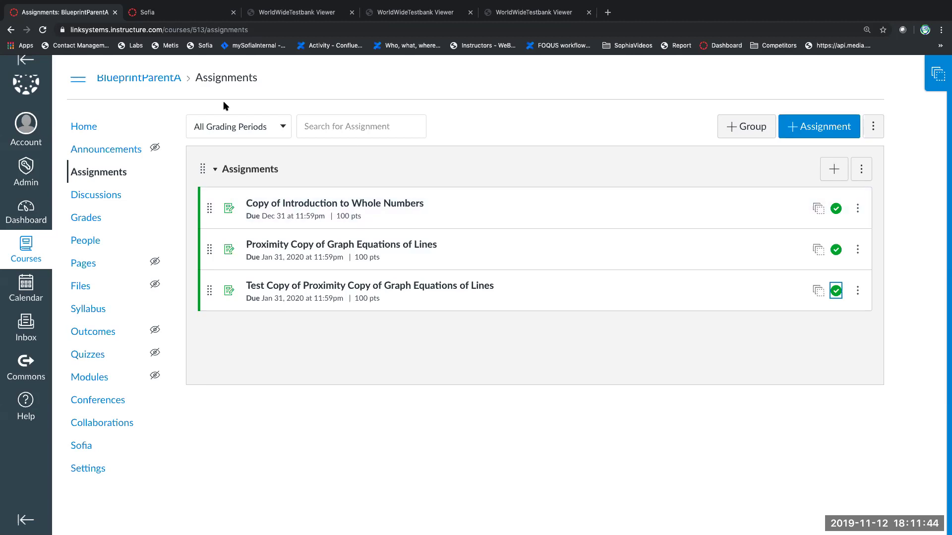
Step: Check the Canvas assignments list of BlueprintChildA and return to BlueprintParentA
click(186, 18)
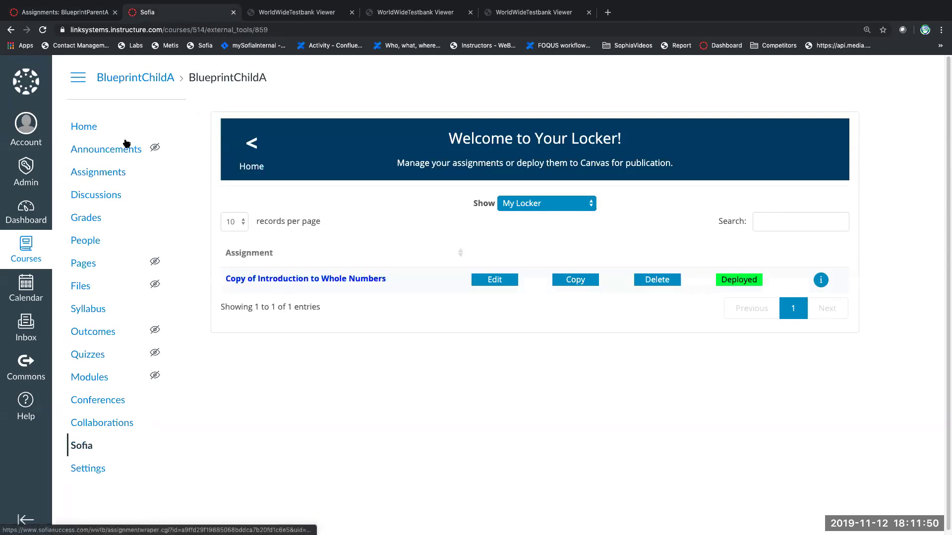
click(110, 172)
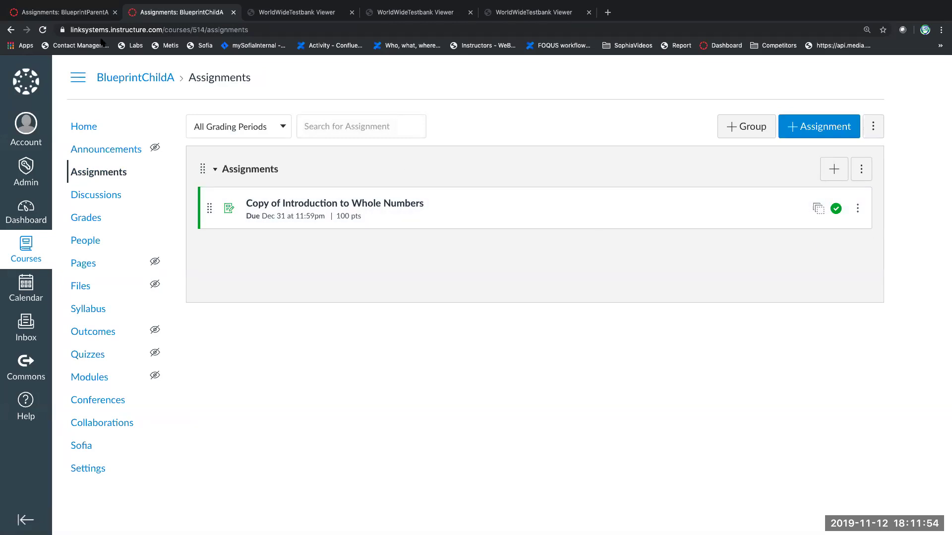
click(74, 12)
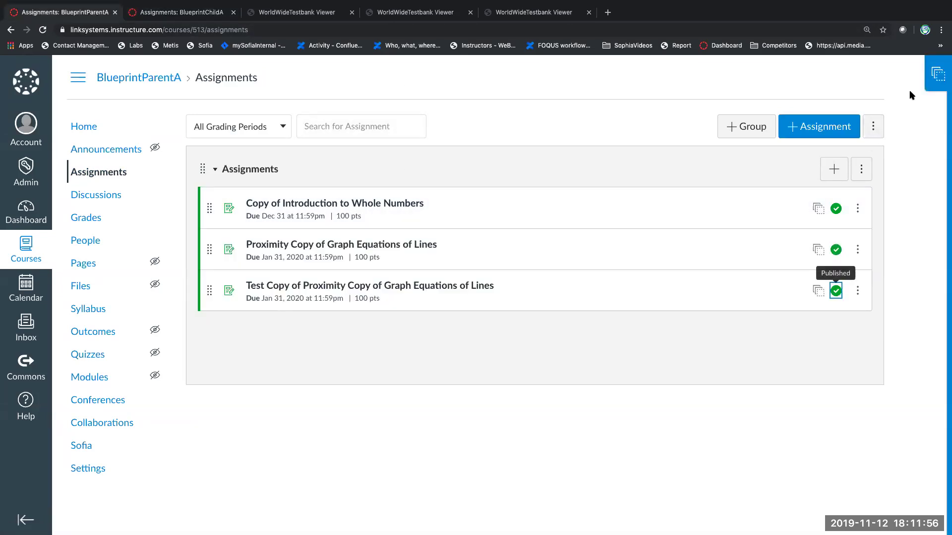
Step: Review the Blueprint associations and unsynced changes of BlueprintParentA, and sync the changes to the associated course
click(934, 82)
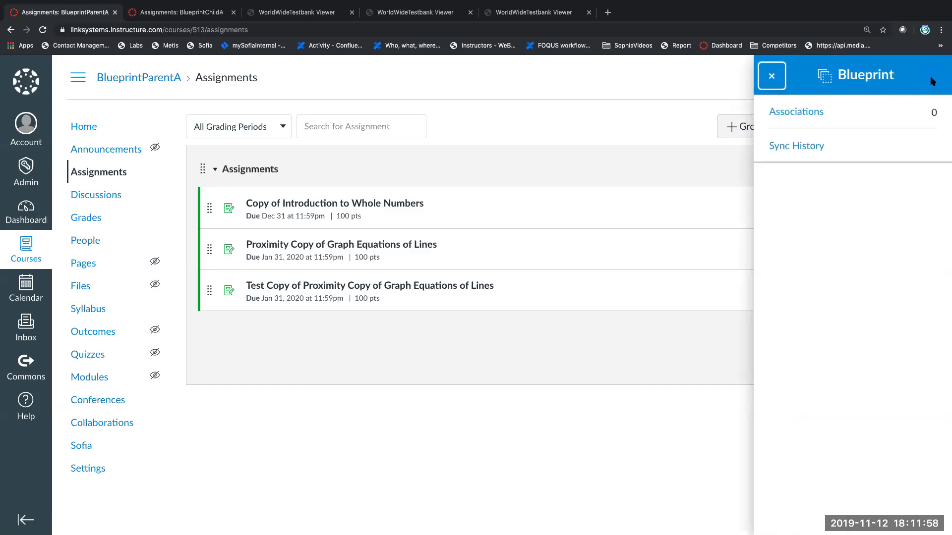
click(808, 113)
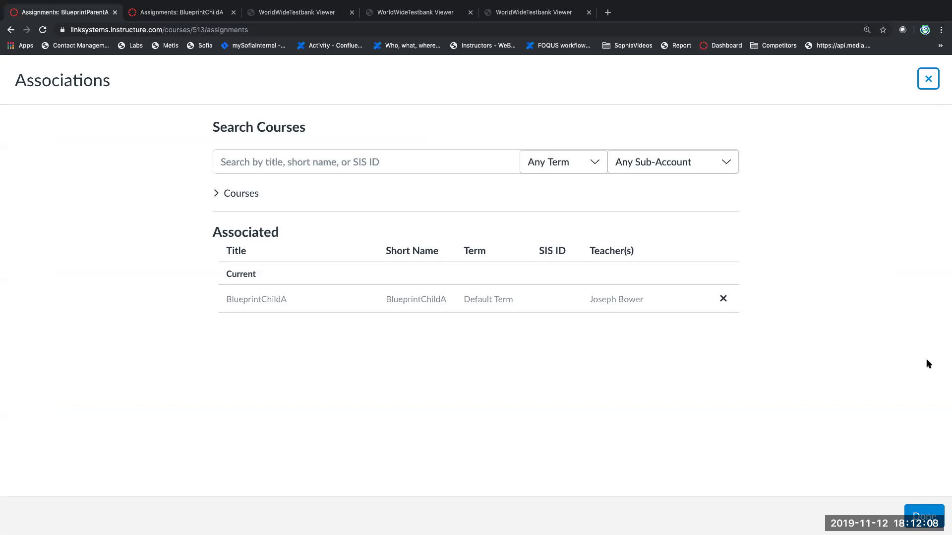
click(925, 520)
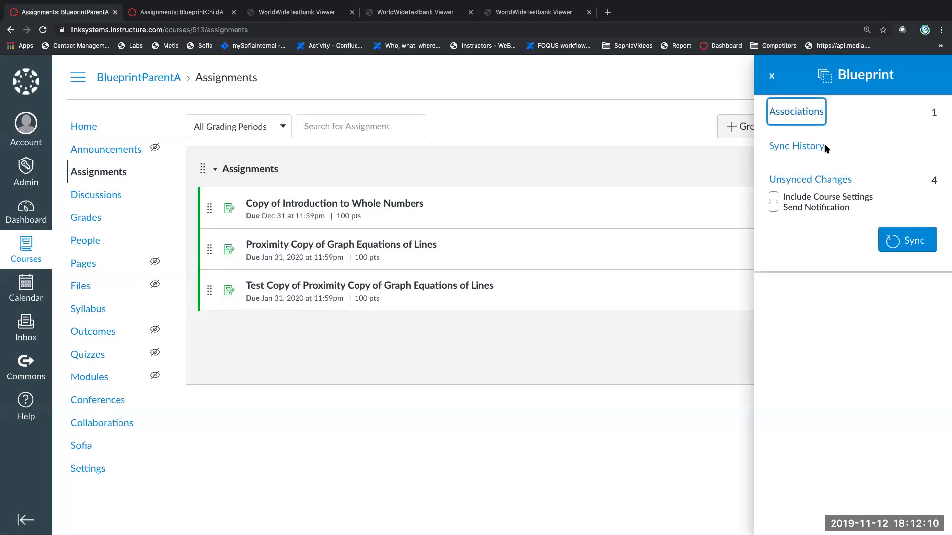
click(813, 179)
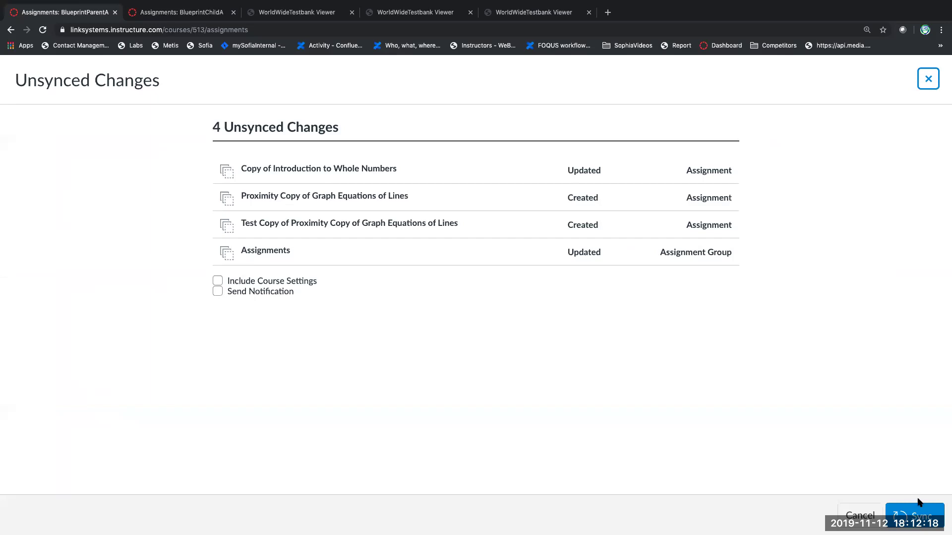
click(916, 517)
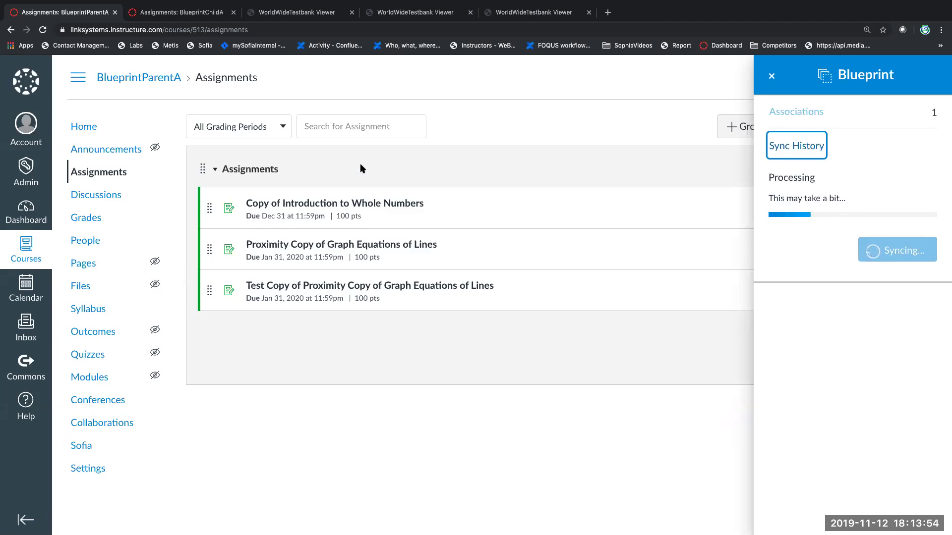
Step: Compare the assignments list of BlueprintChildA with the one in BlueprintParentA and check the sync progress
click(175, 11)
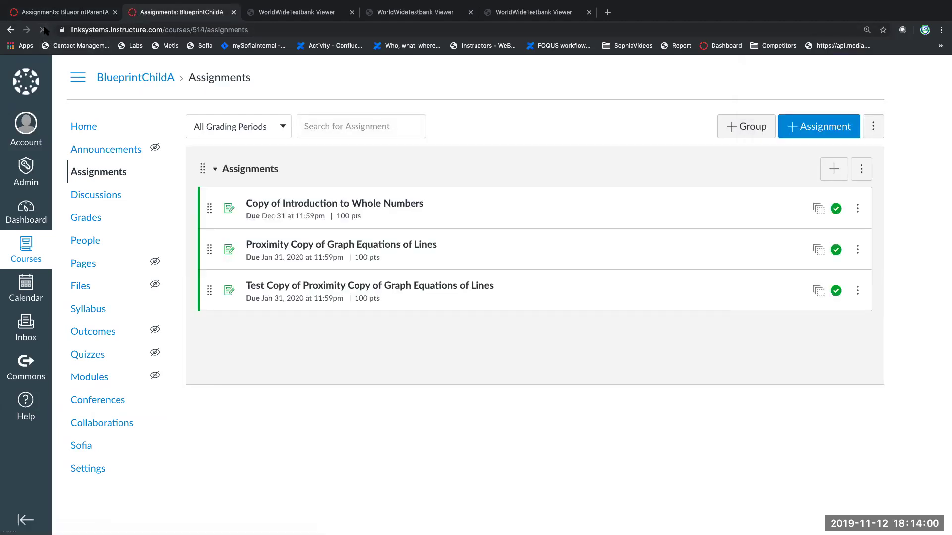
click(67, 7)
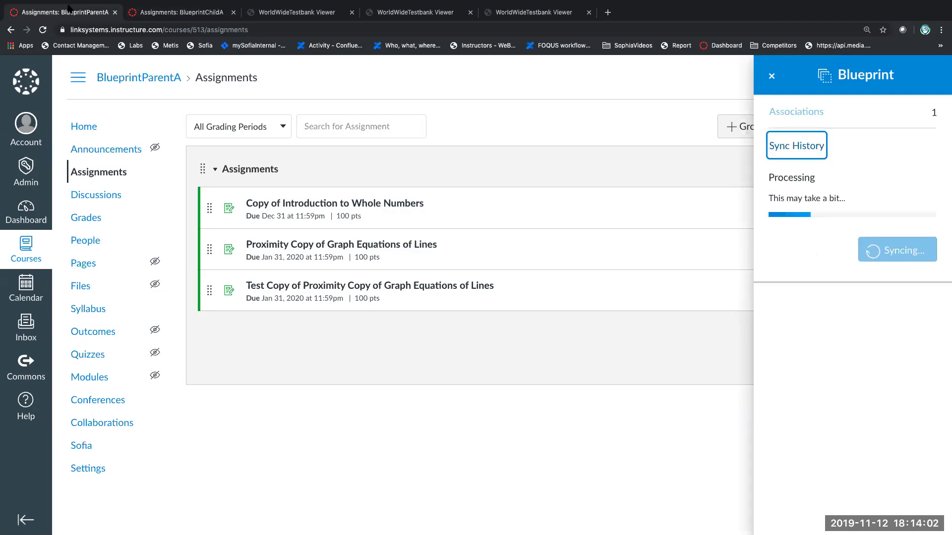
click(176, 13)
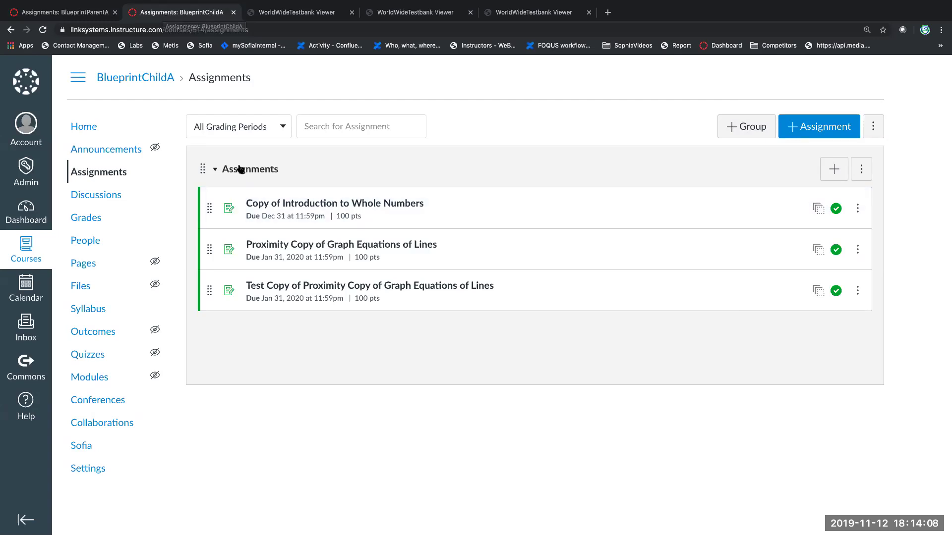
click(96, 12)
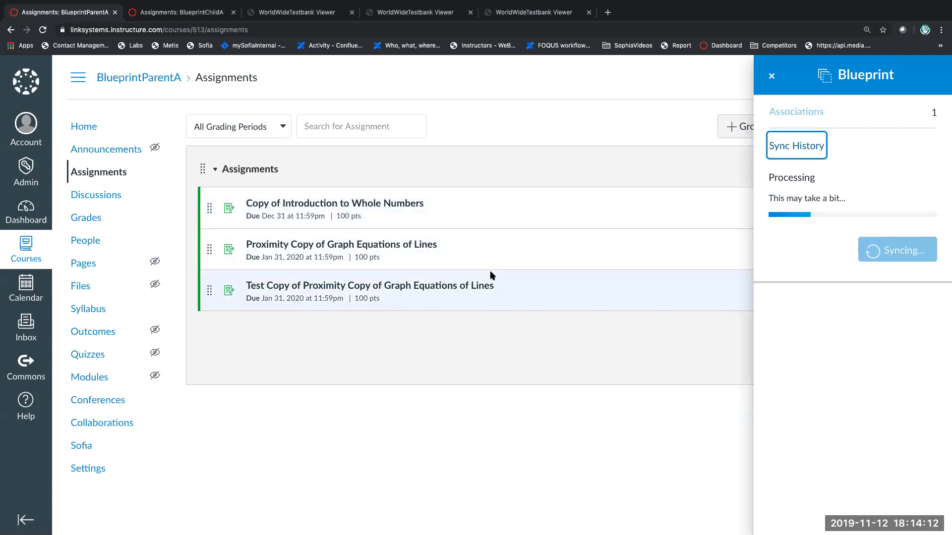
Step: Open Test Copy of Proximity Copy of Graph Equations of Lines in BlueprintChildA and return to its assignments list
click(172, 13)
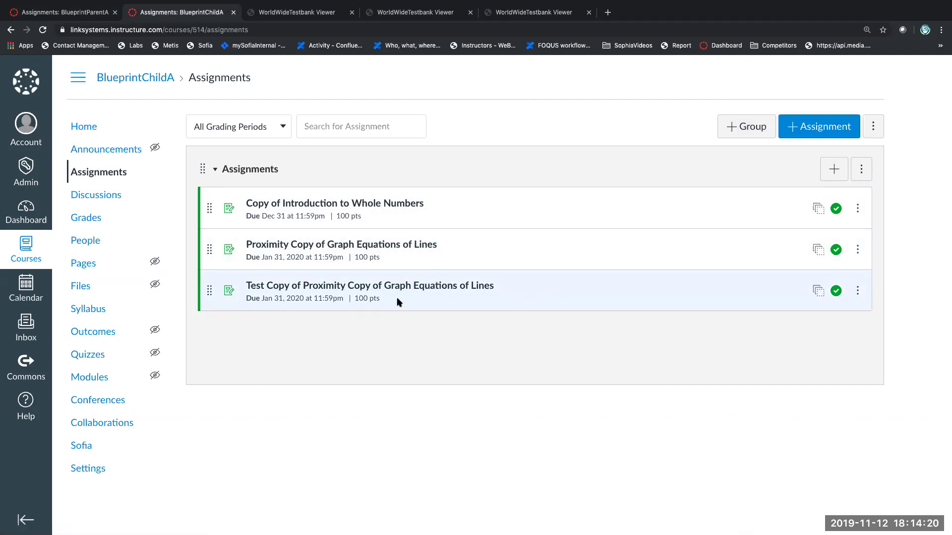
click(423, 287)
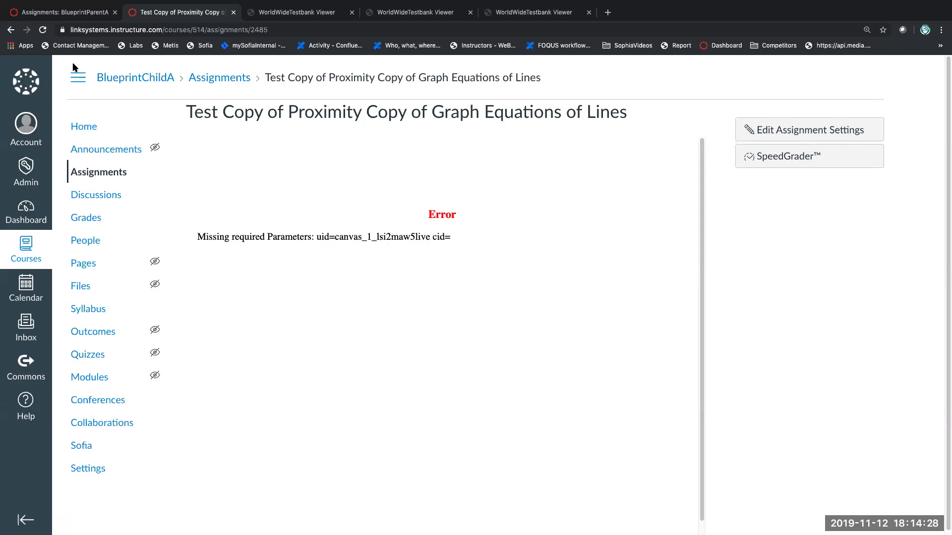
click(9, 30)
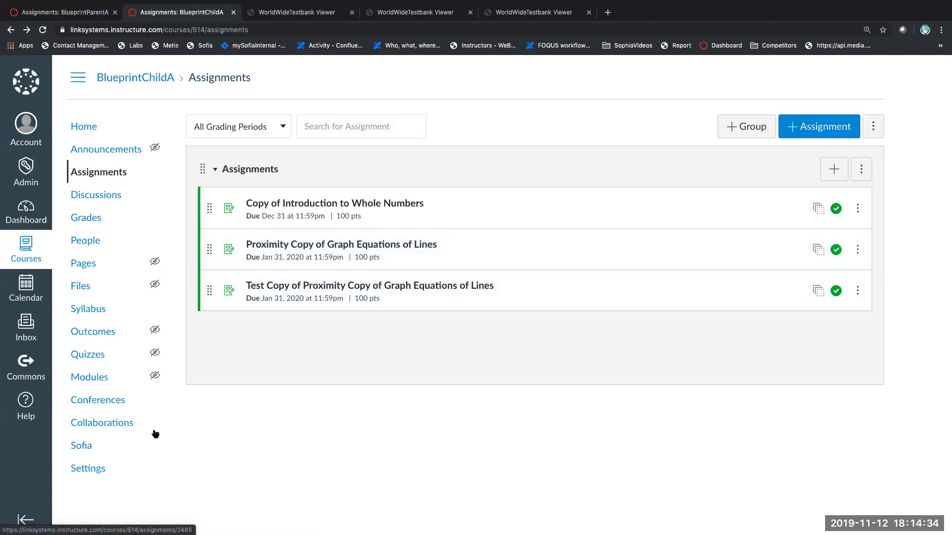
Step: Open BlueprintChildA's assignment locker in Sofia to check for the synced assignments
click(82, 444)
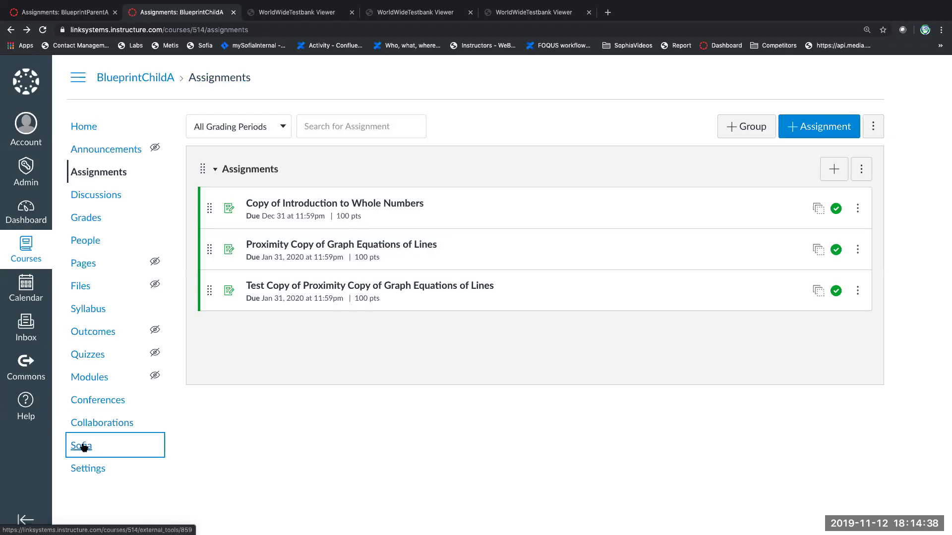
click(85, 445)
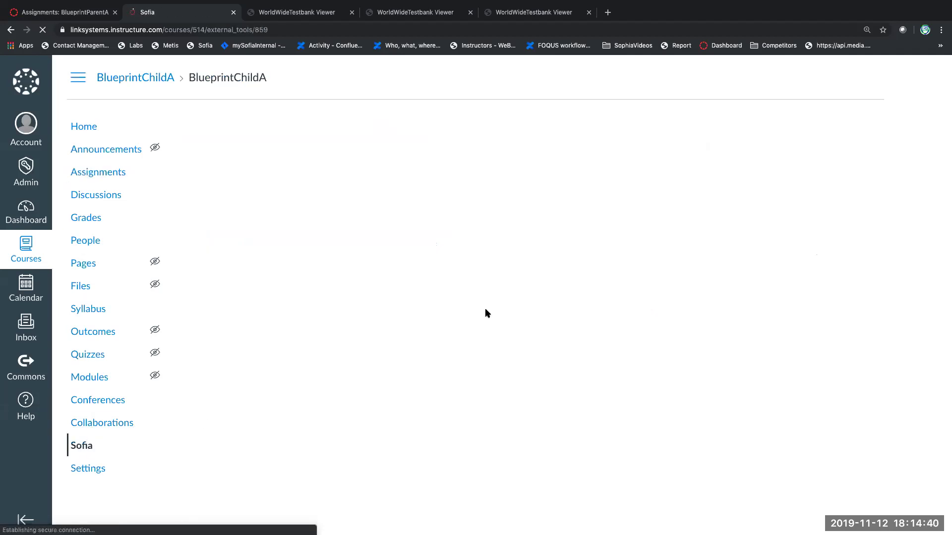
click(578, 254)
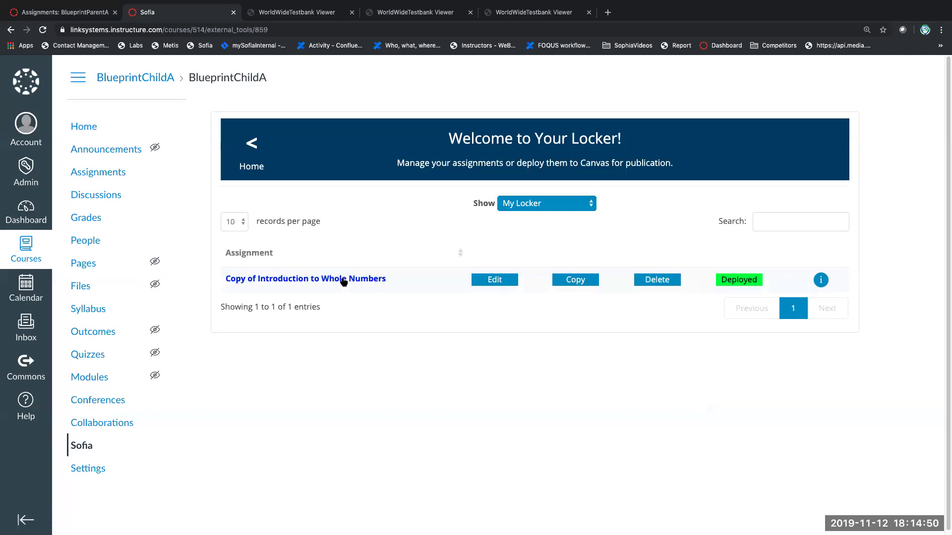
Step: View the Basic College Math collection in BlueprintChildA's Sofia library, and return to My Locker to recheck its assignments
click(562, 204)
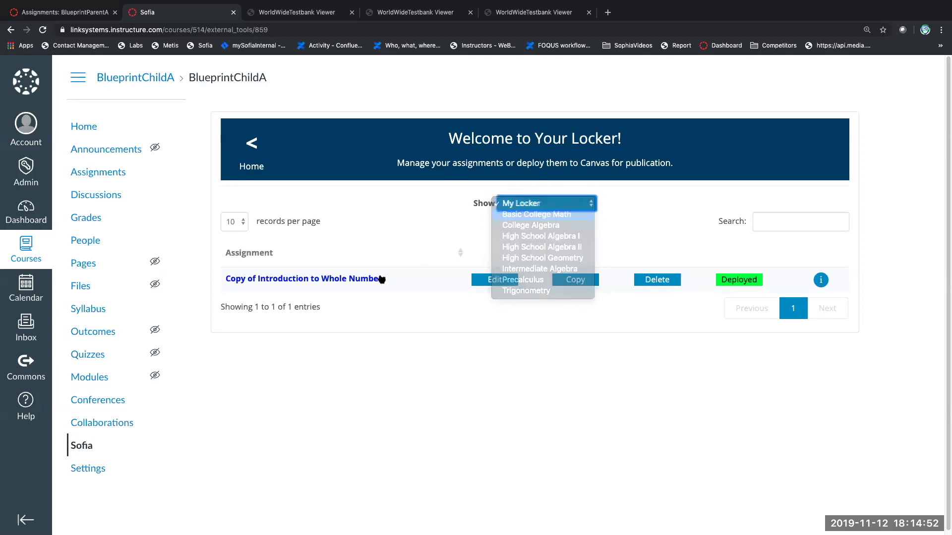
key(Down)
key(Return)
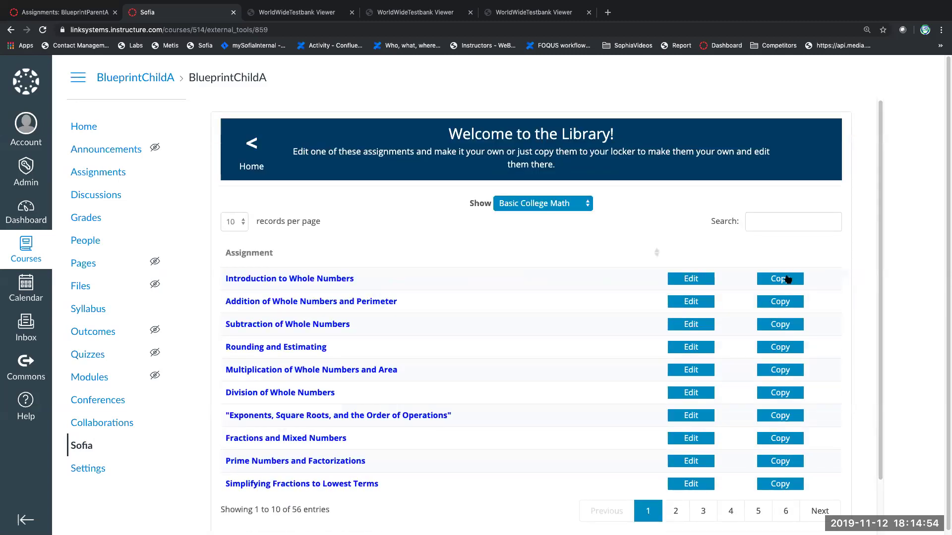
click(792, 280)
click(621, 278)
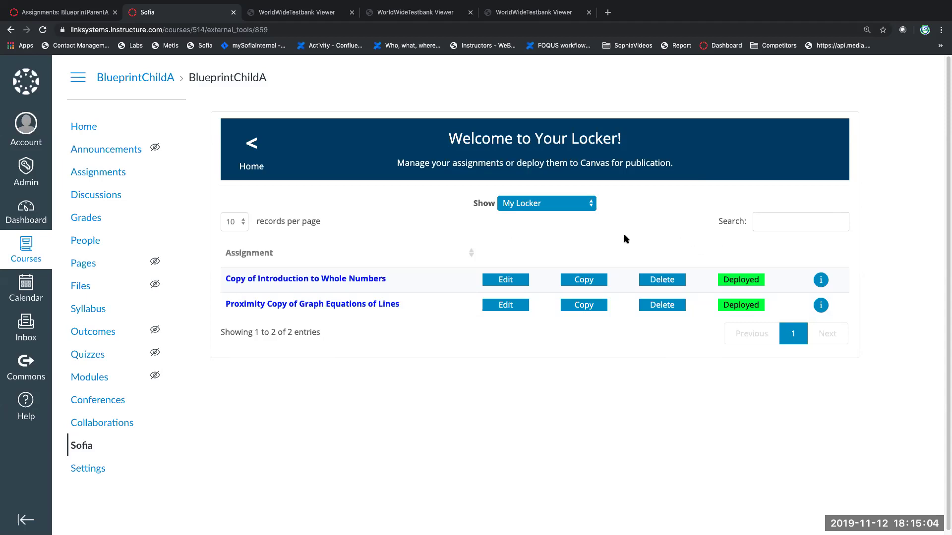
click(573, 205)
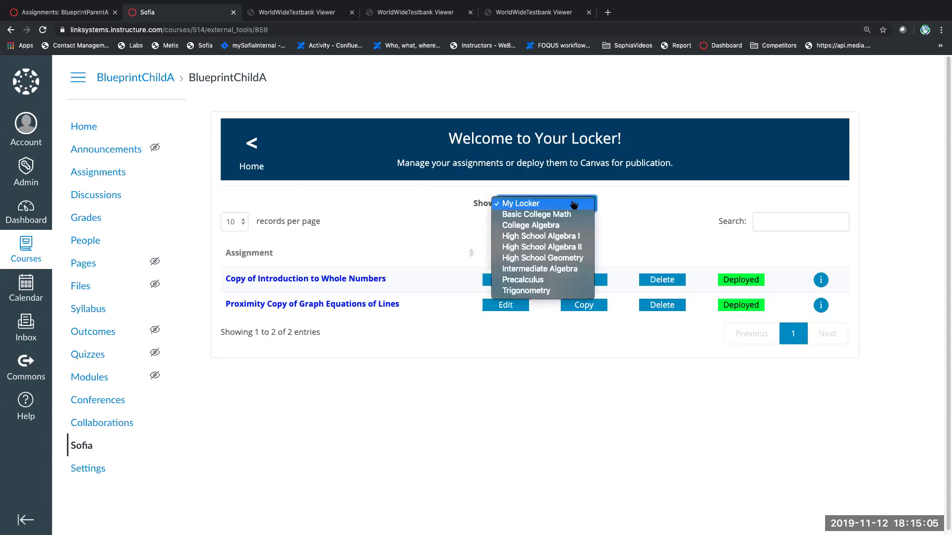
click(440, 234)
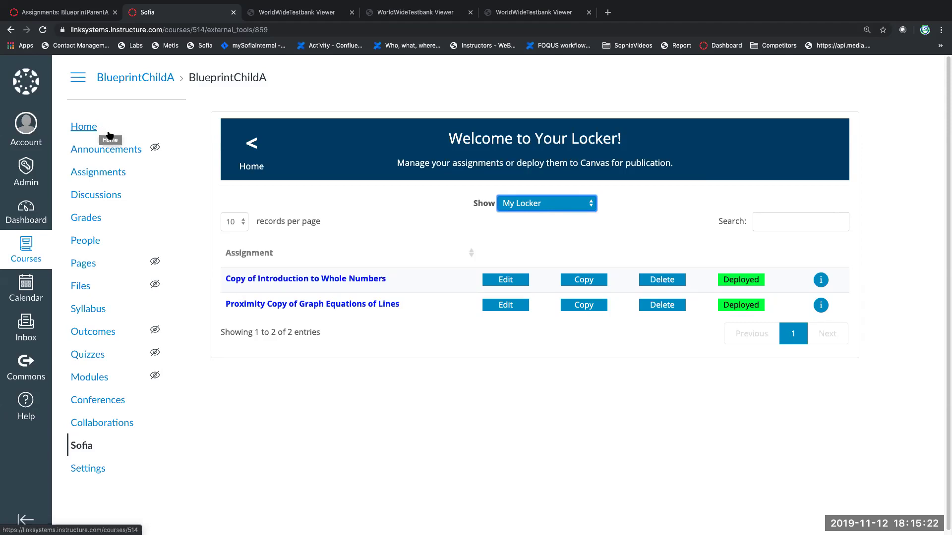
Step: Open Copy of Introduction to Whole Numbers from BlueprintChildA's assignments, and return to BlueprintParentA to check the sync progress
click(110, 172)
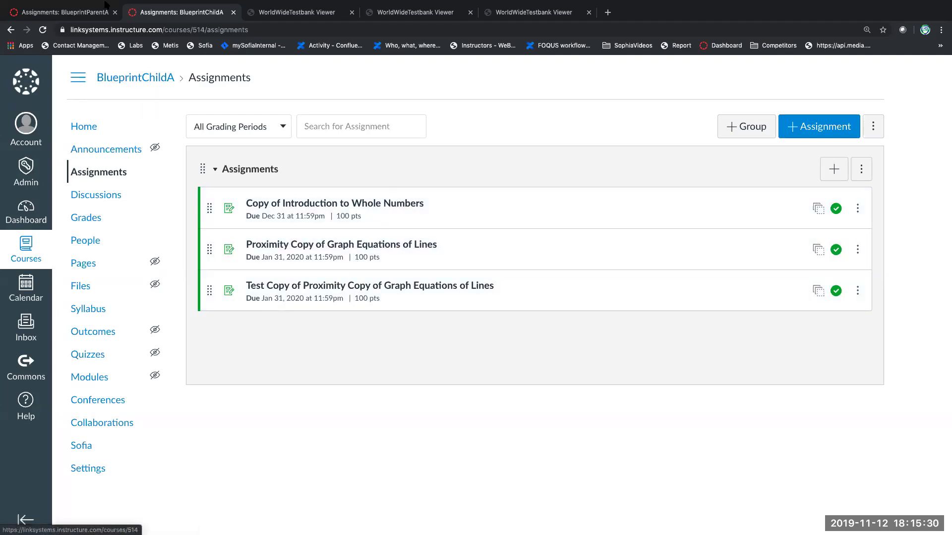
click(91, 15)
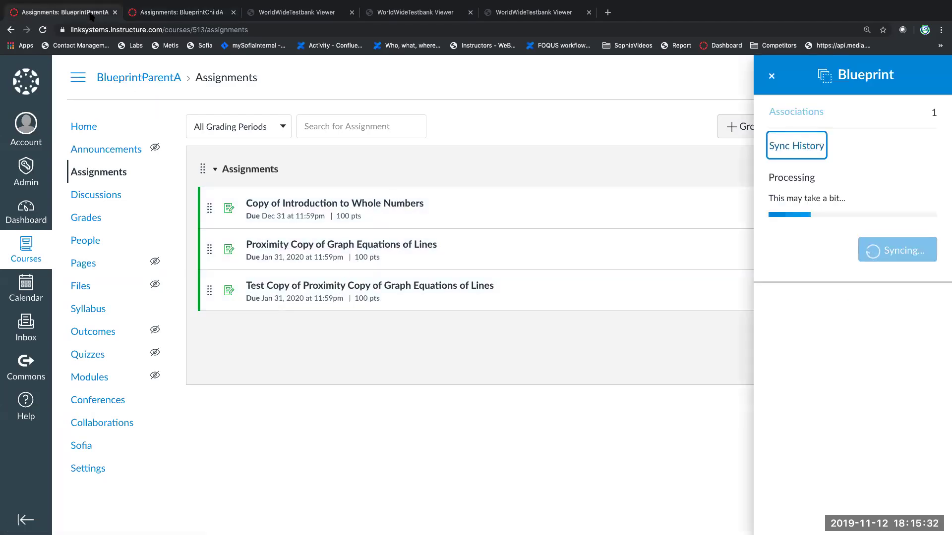
click(171, 12)
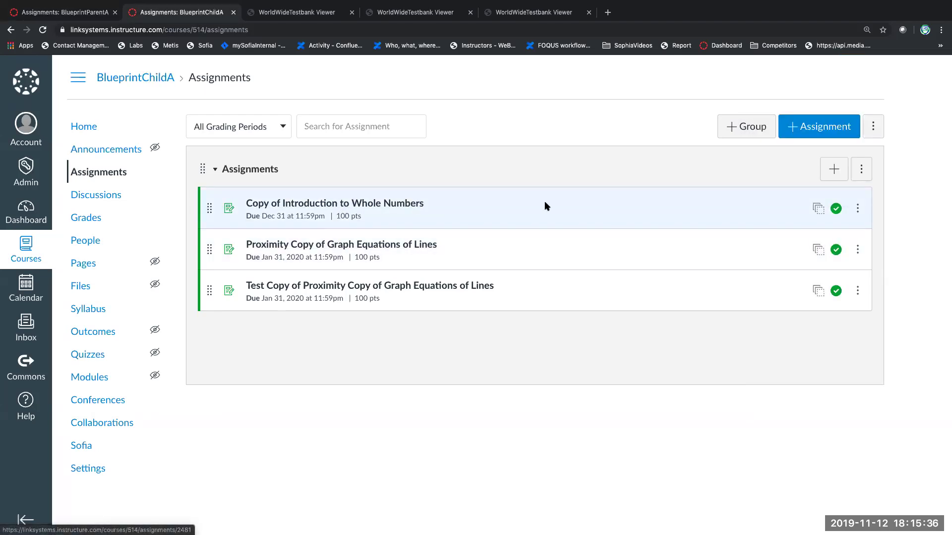
click(420, 205)
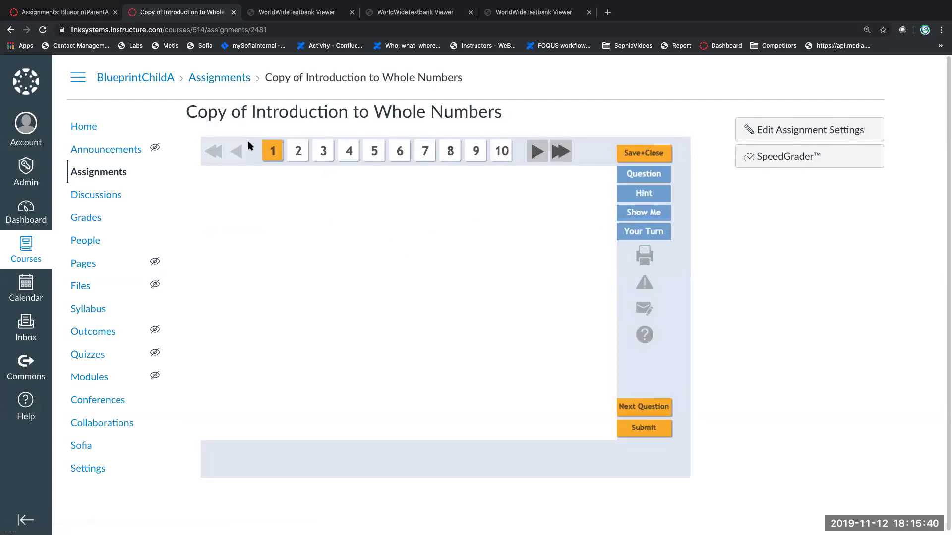
click(92, 18)
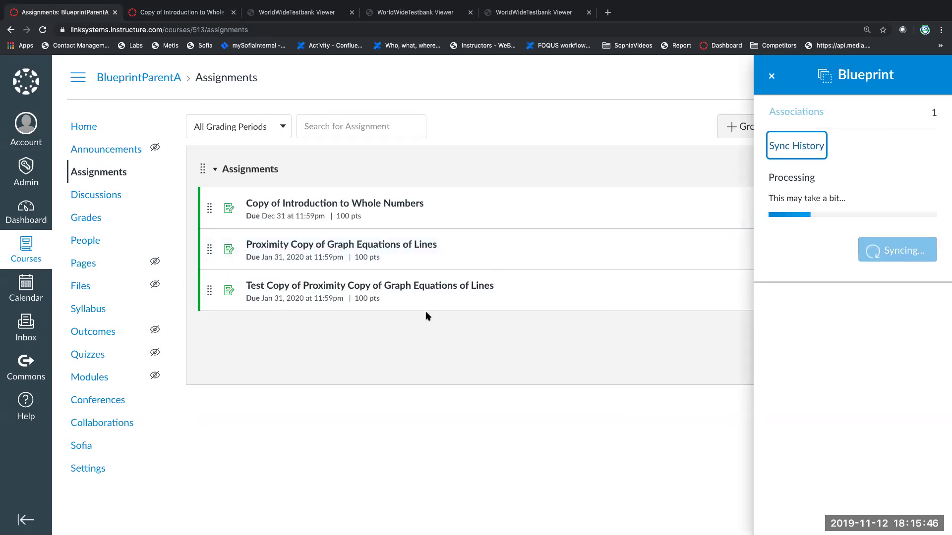
Step: Return to BlueprintChildA and save and close Copy of Introduction to Whole Numbers to reach the Sofia locker
click(185, 10)
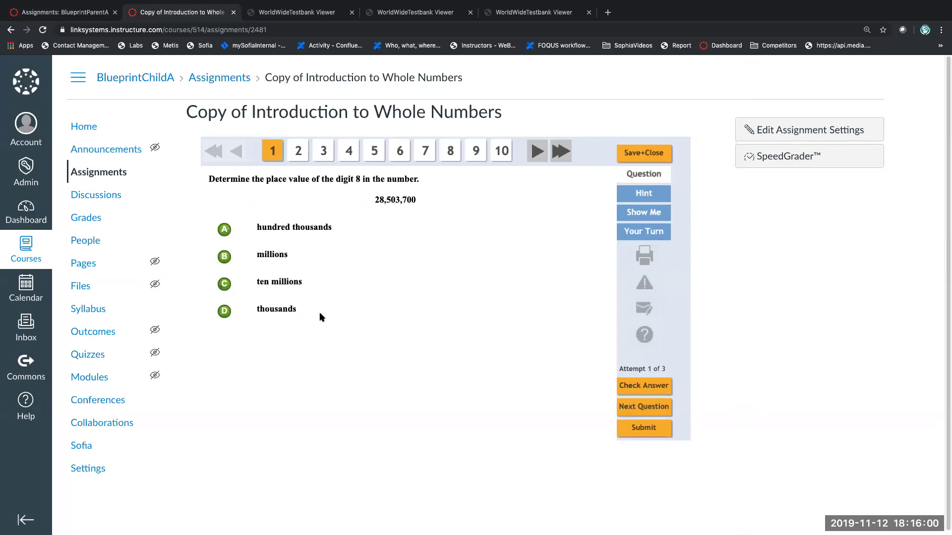
click(643, 152)
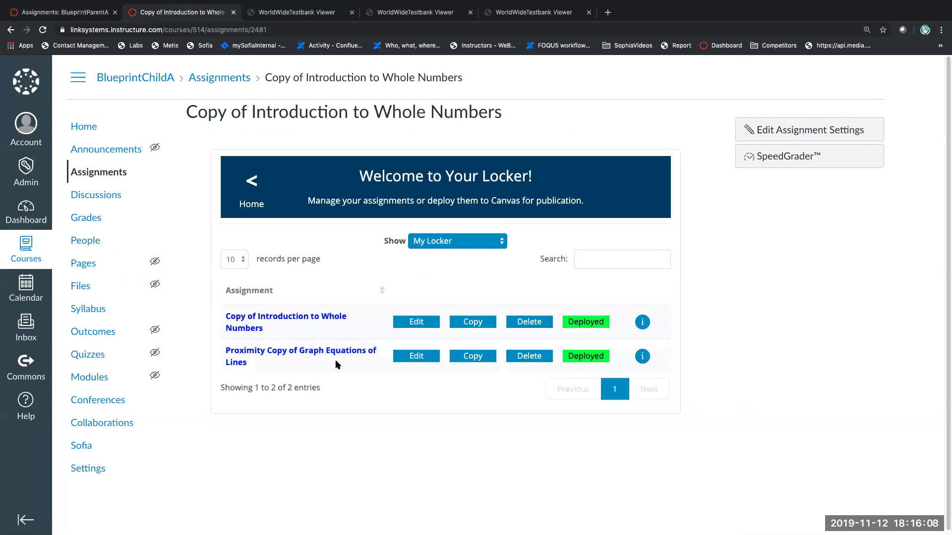
Step: Try to copy Angle Measure and Special Triangles from the Trigonometry library to BlueprintChildA's locker
click(445, 239)
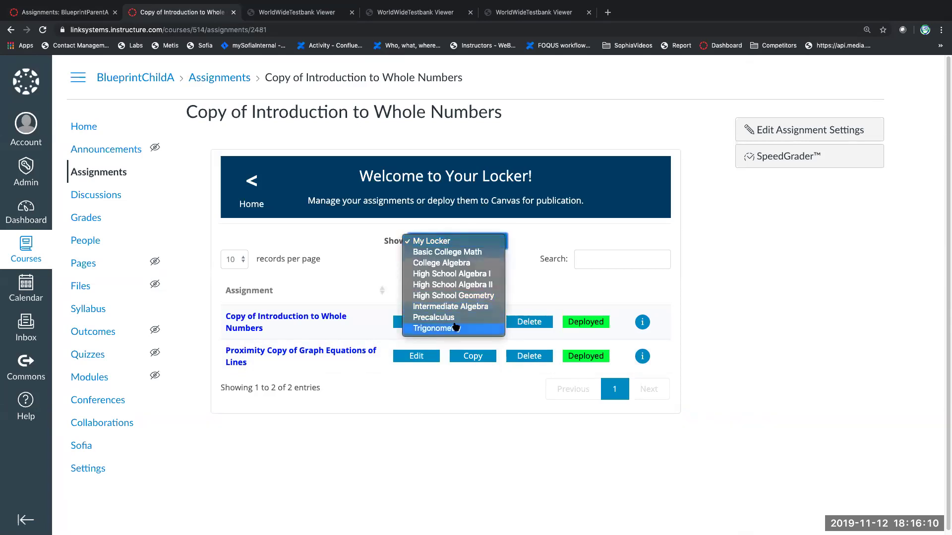
click(385, 342)
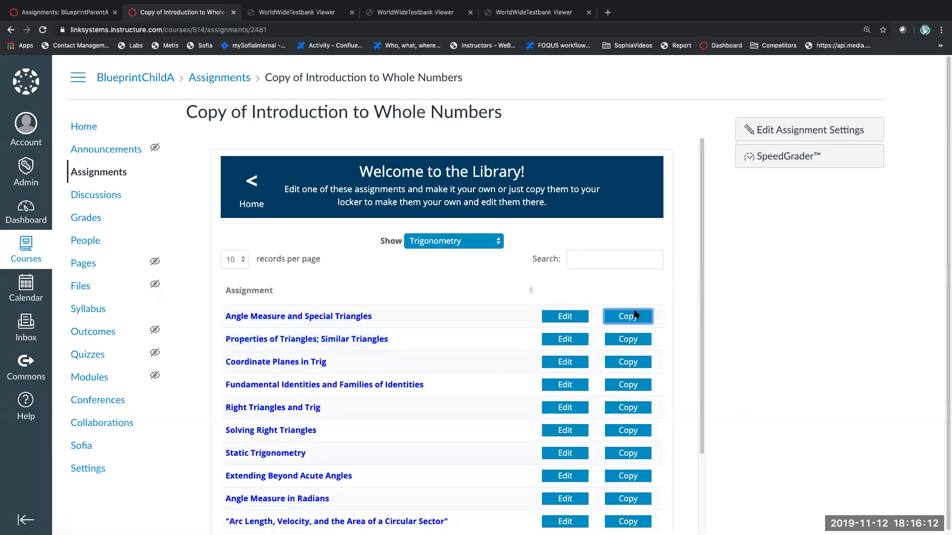
click(629, 316)
click(533, 315)
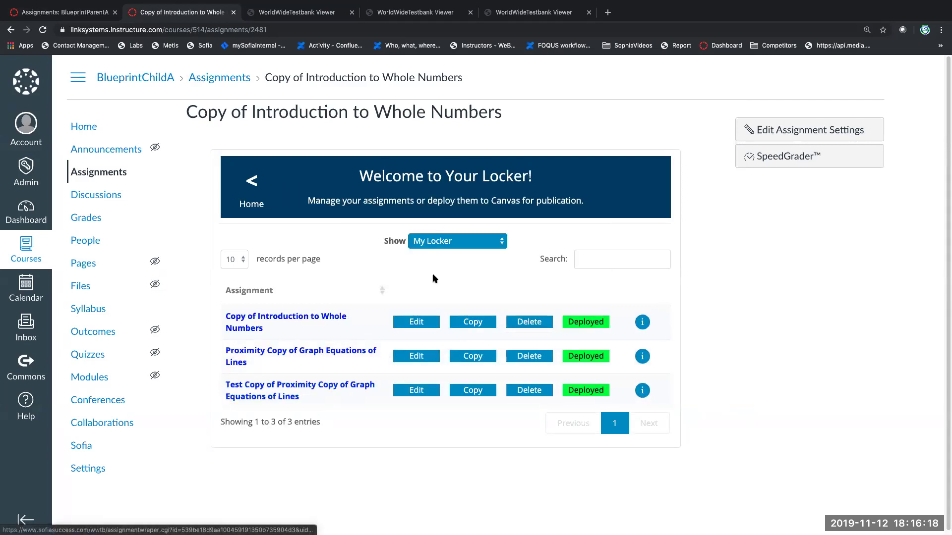
Step: Preview Properties of Triangles; Similar Triangles in the Trigonometry library and copy it to BlueprintChildA's locker
click(454, 242)
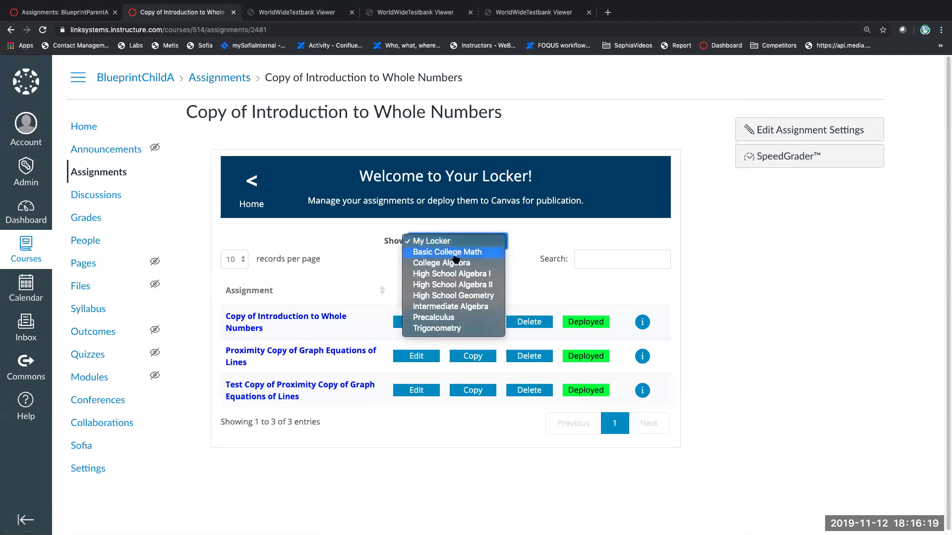
click(452, 328)
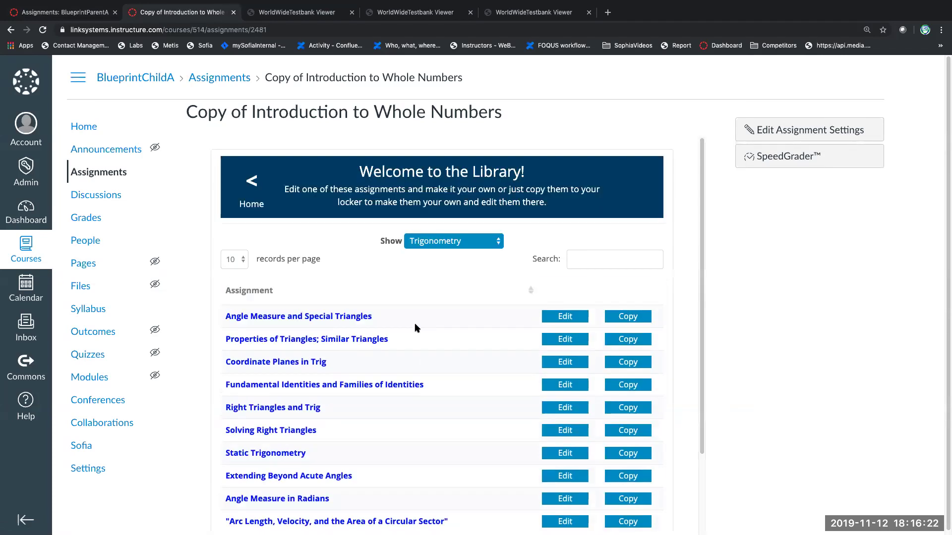
click(273, 341)
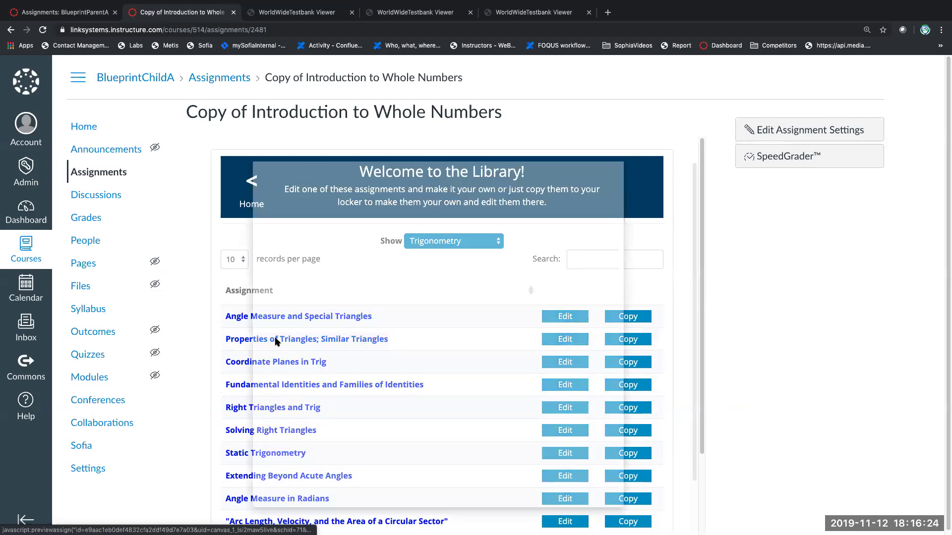
click(610, 196)
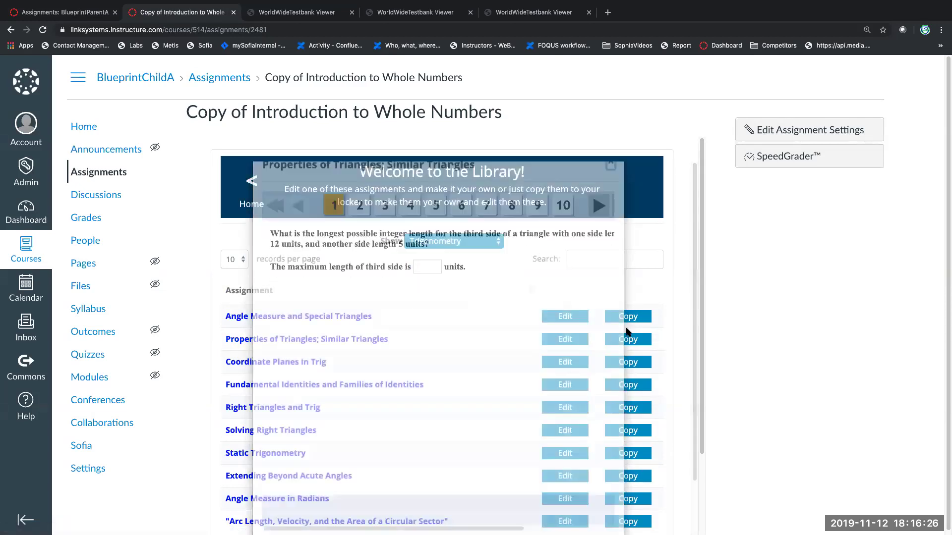
click(628, 339)
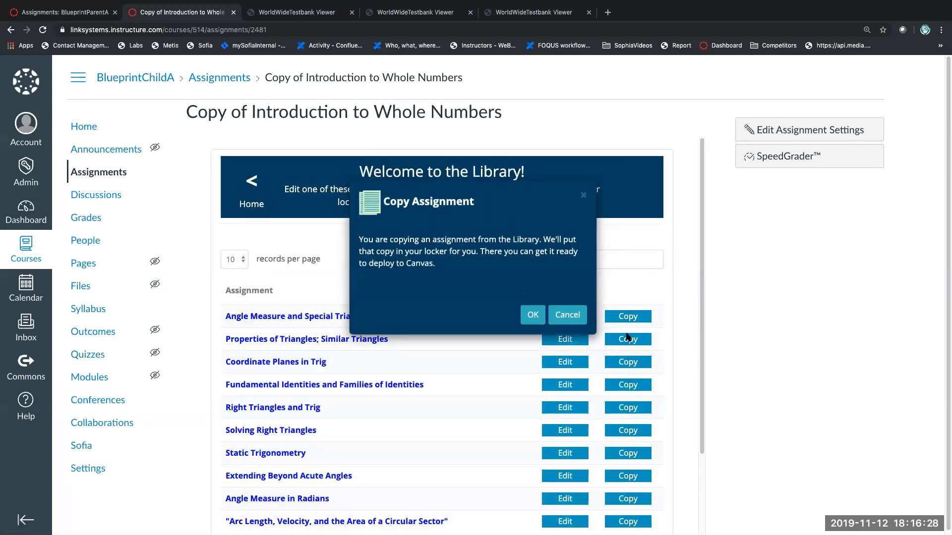
click(531, 313)
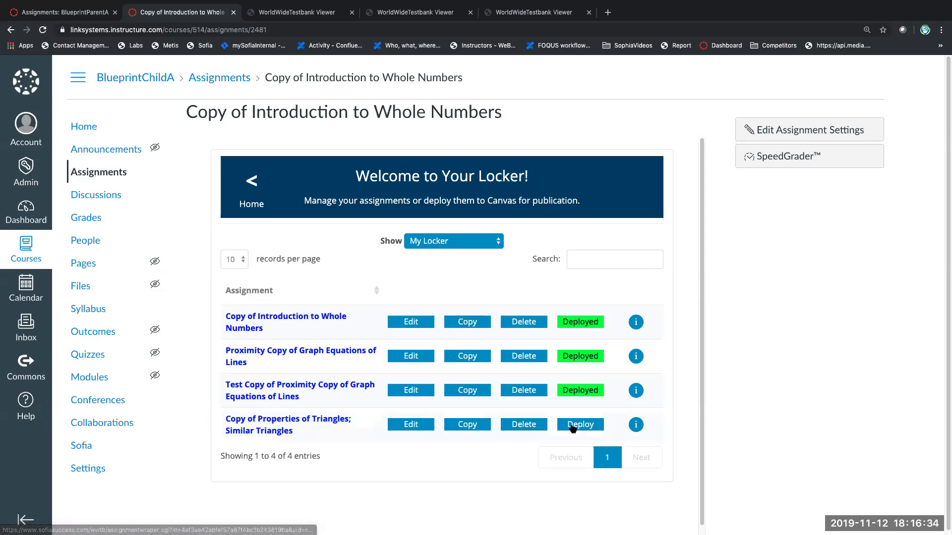
Step: Try to deploy Copy of Properties of Triangles; Similar Triangles, and open the assignment for editing
click(588, 426)
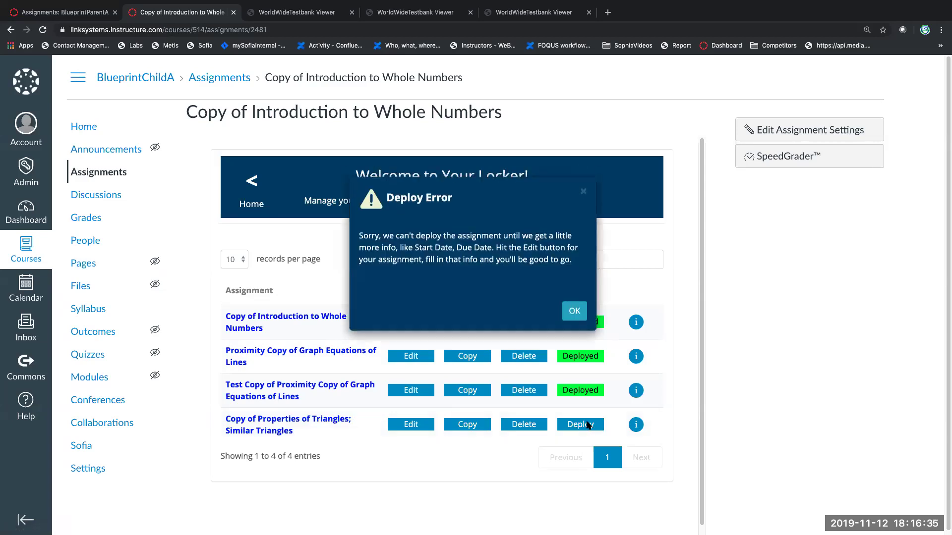
click(574, 311)
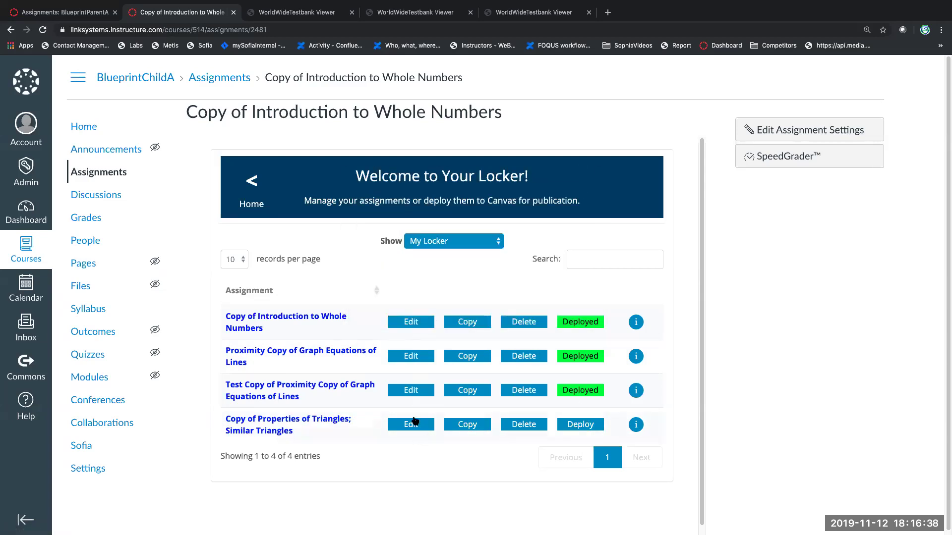
click(417, 424)
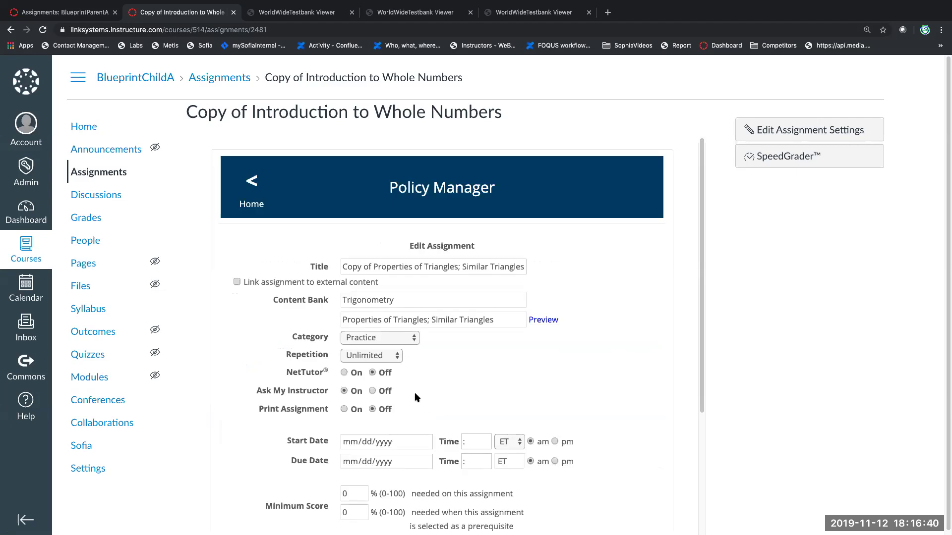
Step: Set the assignment's start date to 11/12/2019 and its due date to 01/31/2020
scroll(411, 387, down, 3)
click(426, 362)
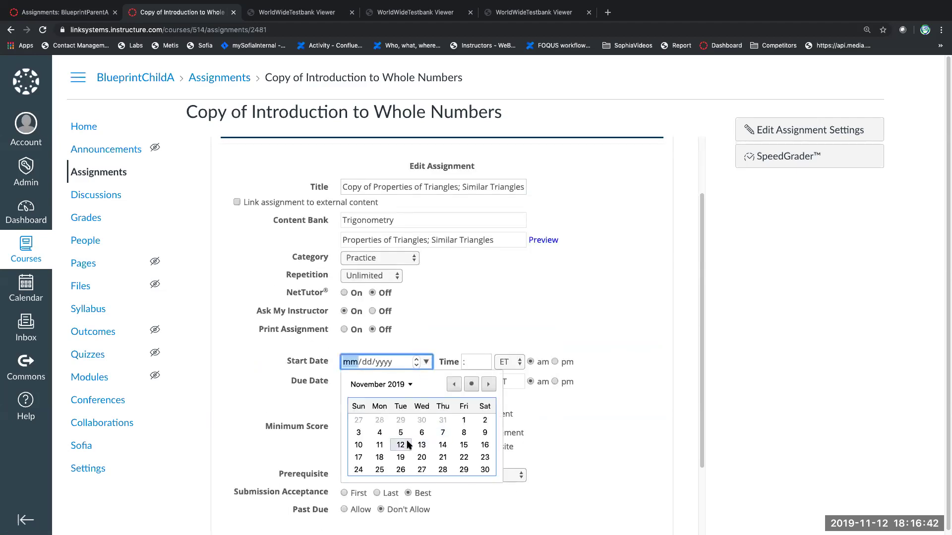
click(404, 445)
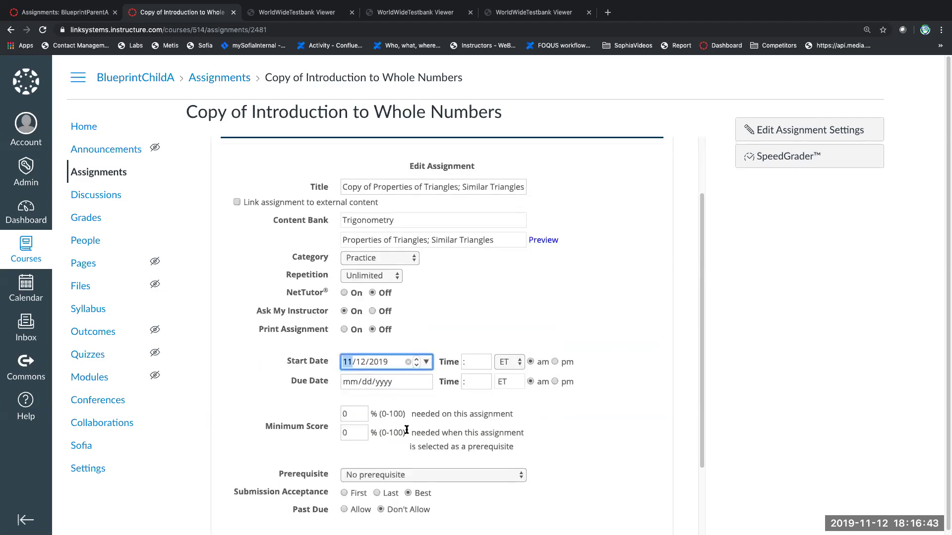
click(426, 381)
click(489, 403)
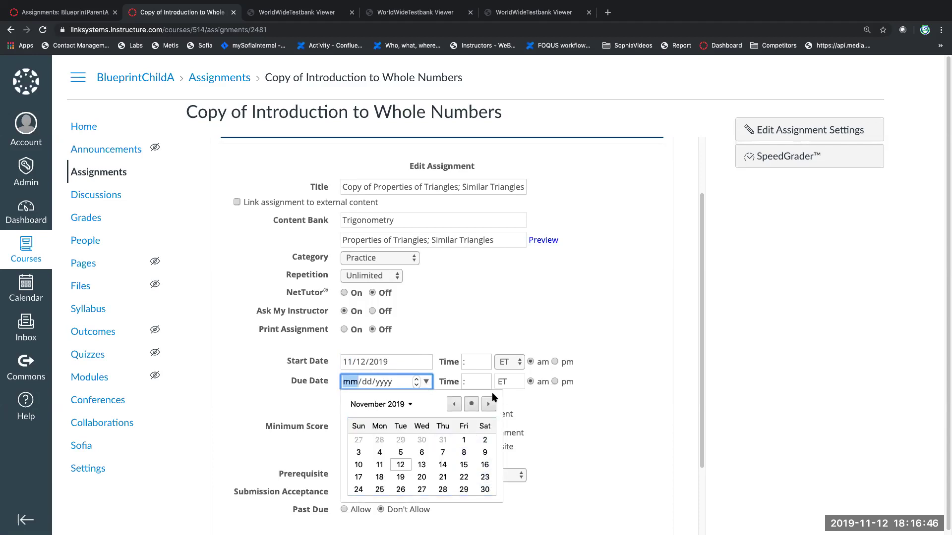
click(489, 403)
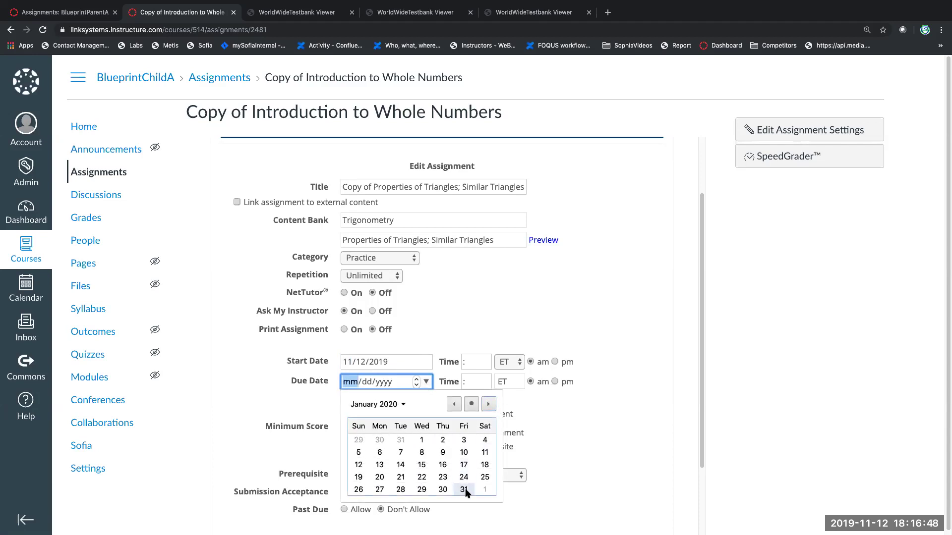
click(464, 490)
Step: Set both the start time and the due time to 12:00 am ET
click(464, 362)
text(12:00)
key(Tab)
key(Tab)
key(Tab)
key(Tab)
key(Tab)
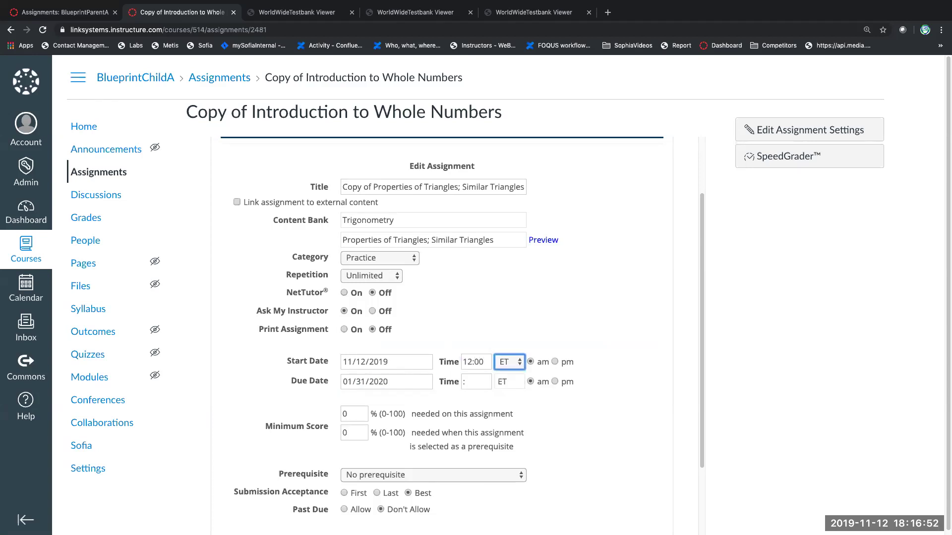
key(Tab)
key(Tab)
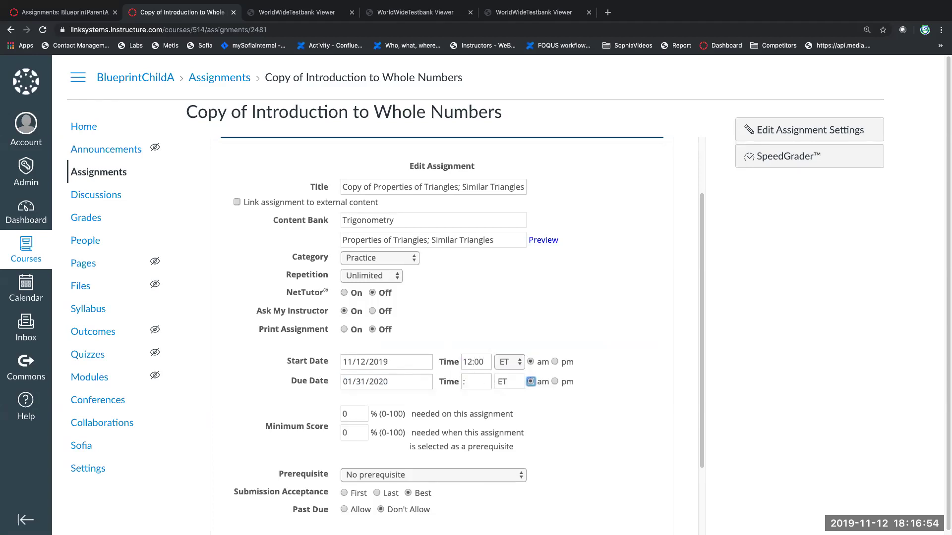
click(464, 383)
text(1200)
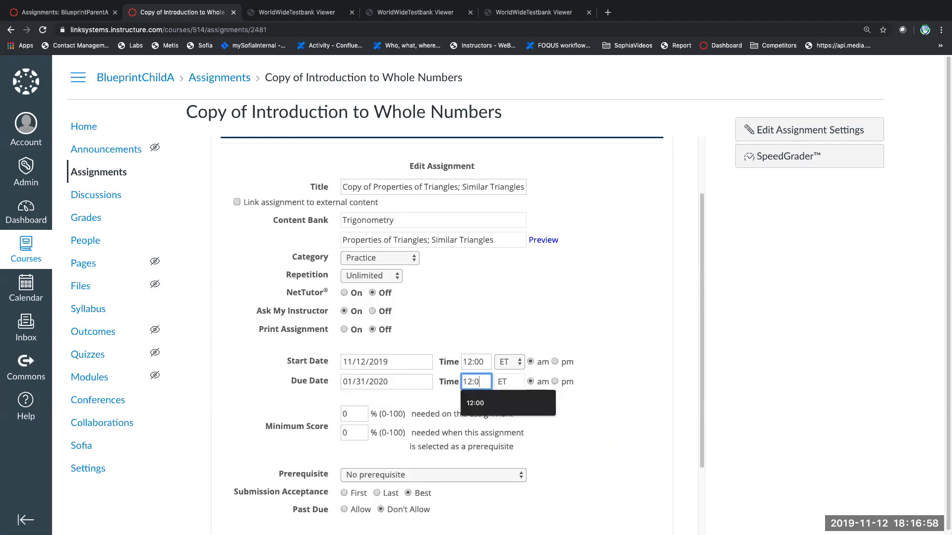
Step: Continue to the assignment's questions, save it with the selected Trigonometry questions and return to the locker
scroll(401, 457, down, 1)
click(412, 465)
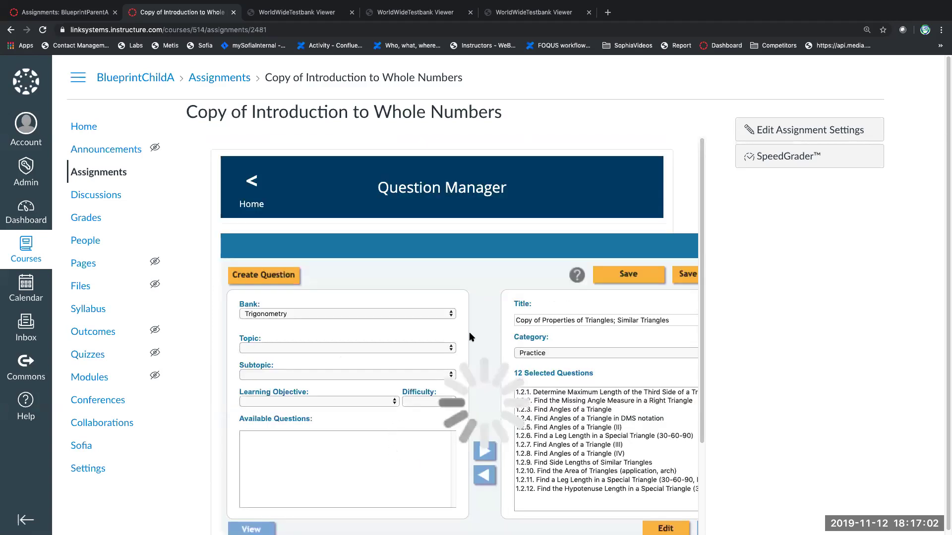
click(690, 277)
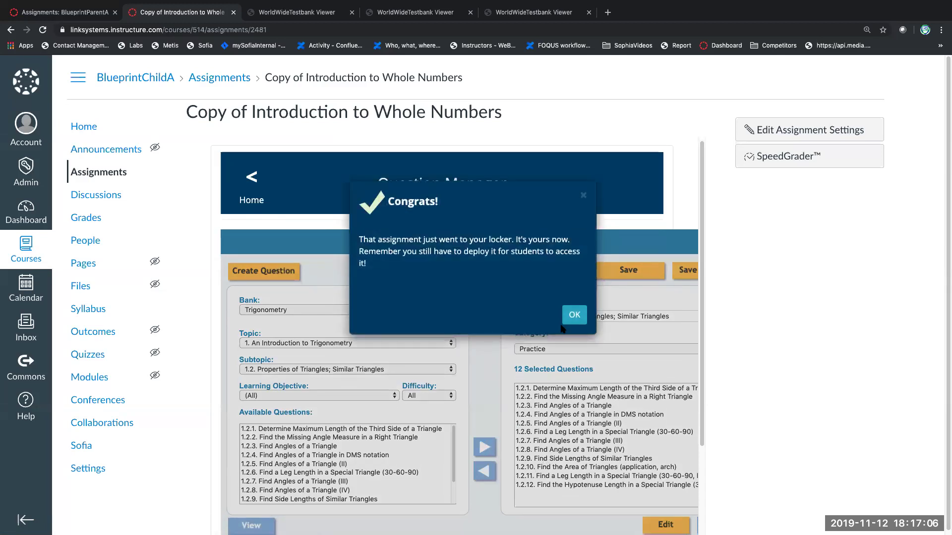
click(575, 315)
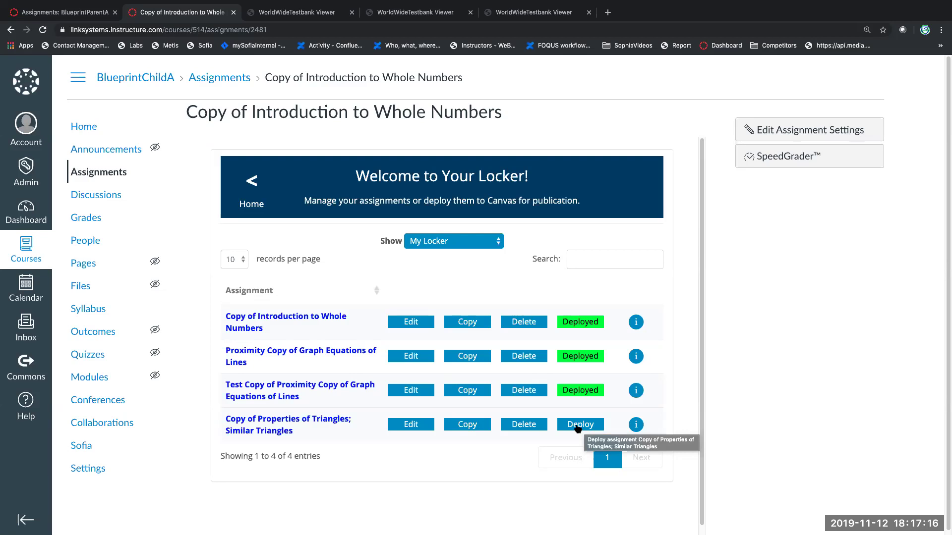
Step: Deploy Copy of Properties of Triangles; Similar Triangles from BlueprintChildA's locker to Canvas
click(578, 426)
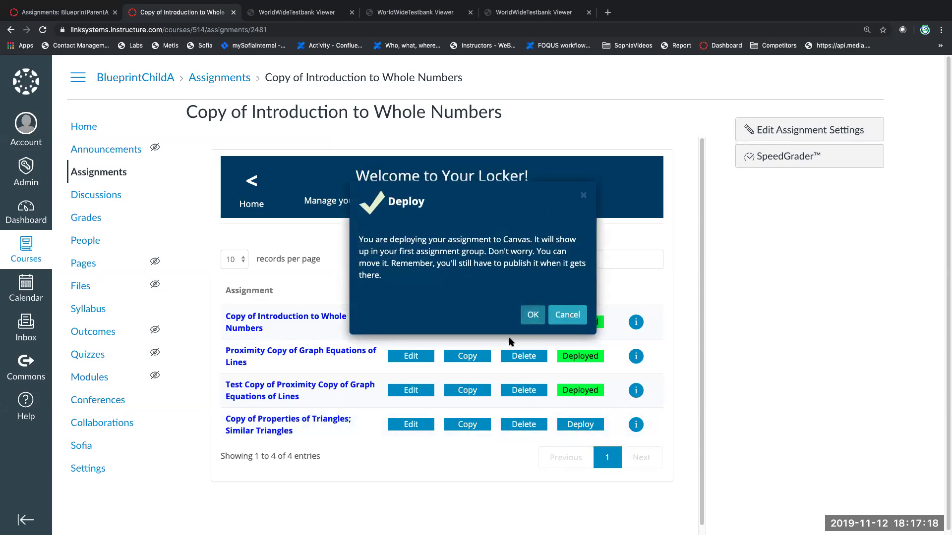
click(521, 316)
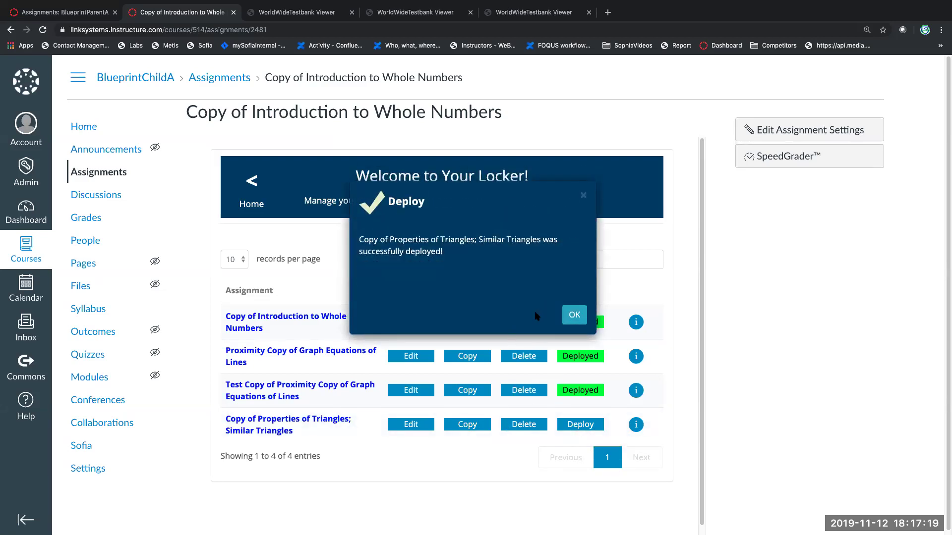
click(574, 316)
Step: Open BlueprintChildA's assignments list, check the sync progress in BlueprintParentA and return to the child course
click(98, 172)
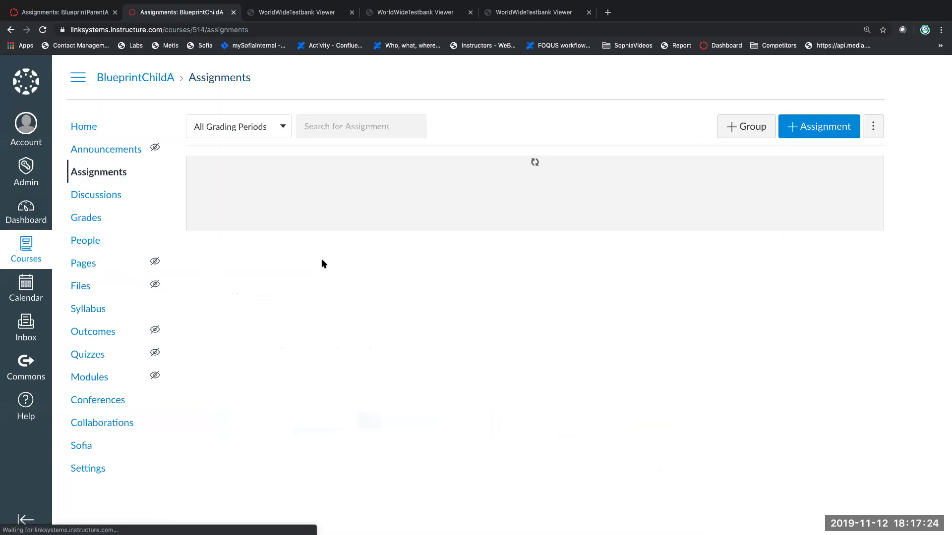
click(72, 14)
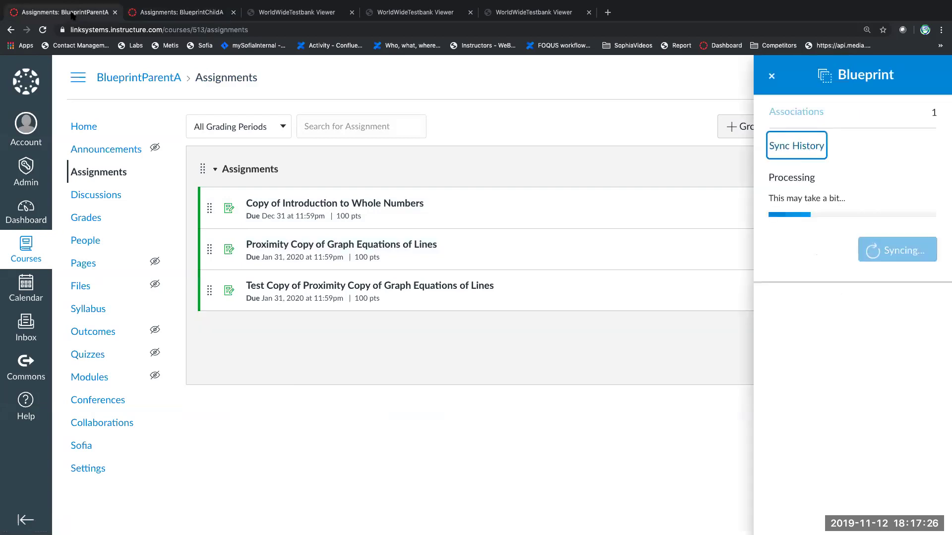
click(185, 14)
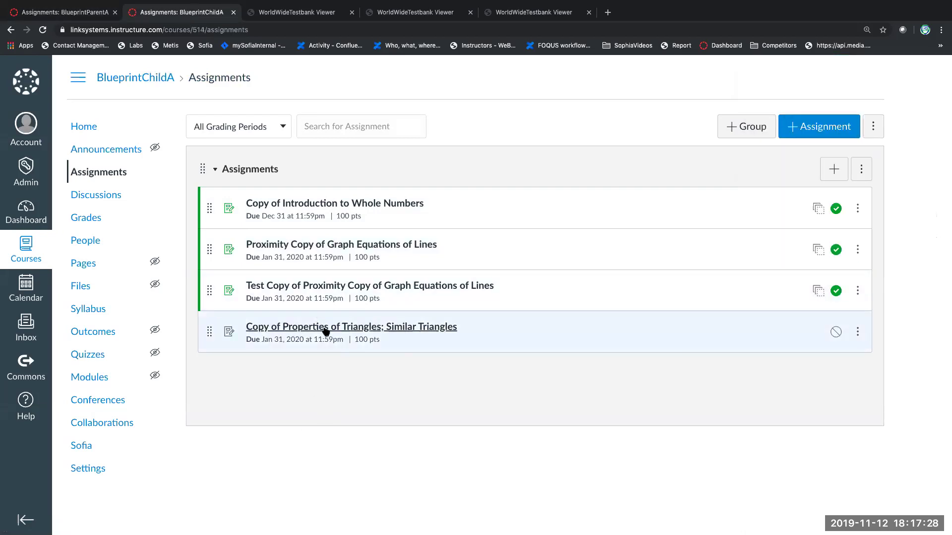
Step: Open Copy of Properties of Triangles; Similar Triangles from BlueprintChildA's assignments, and save and close its question view
click(835, 332)
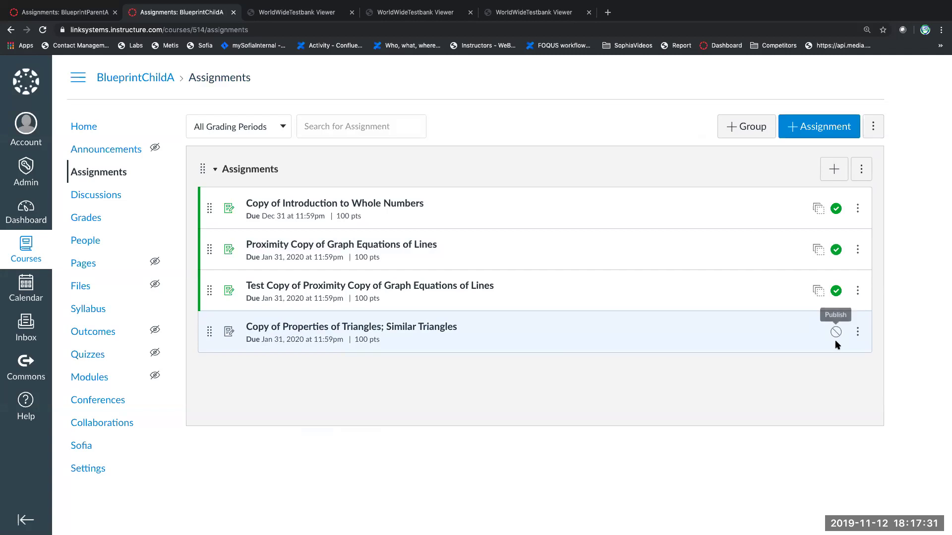
click(411, 329)
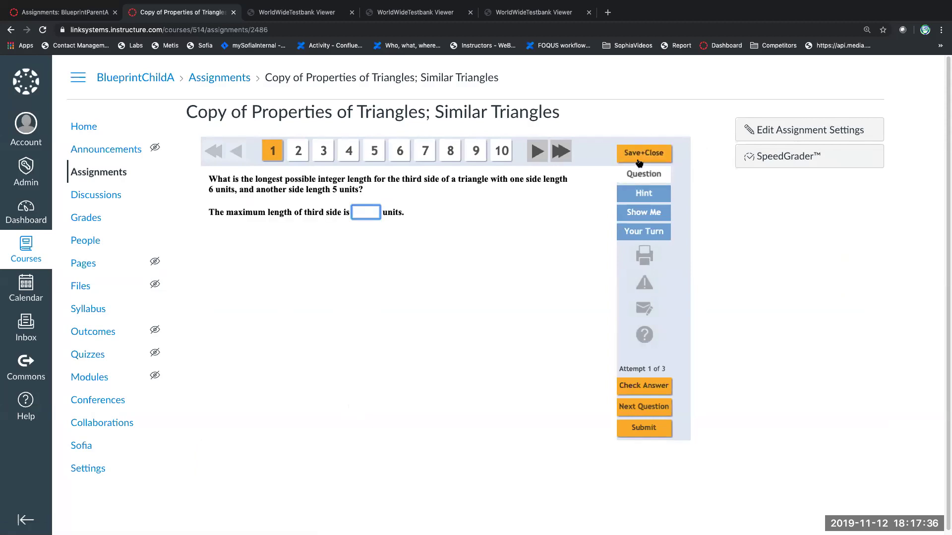
click(644, 153)
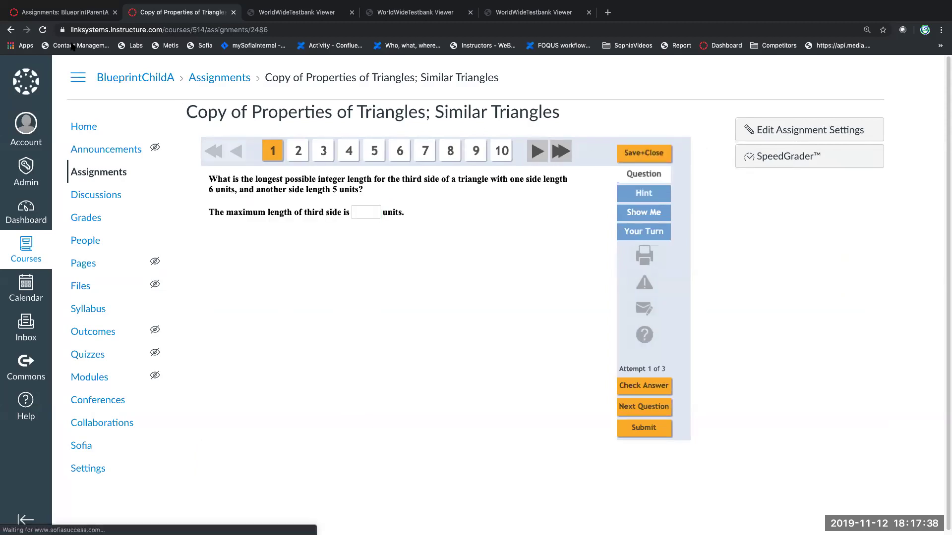
Step: Review the Blueprint sync history in BlueprintParentA and close it
click(64, 12)
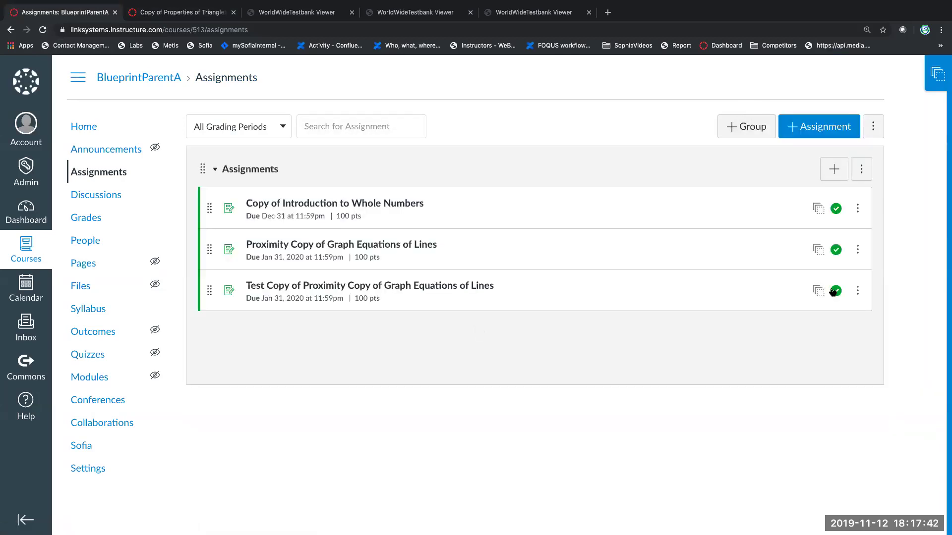
click(936, 81)
click(800, 146)
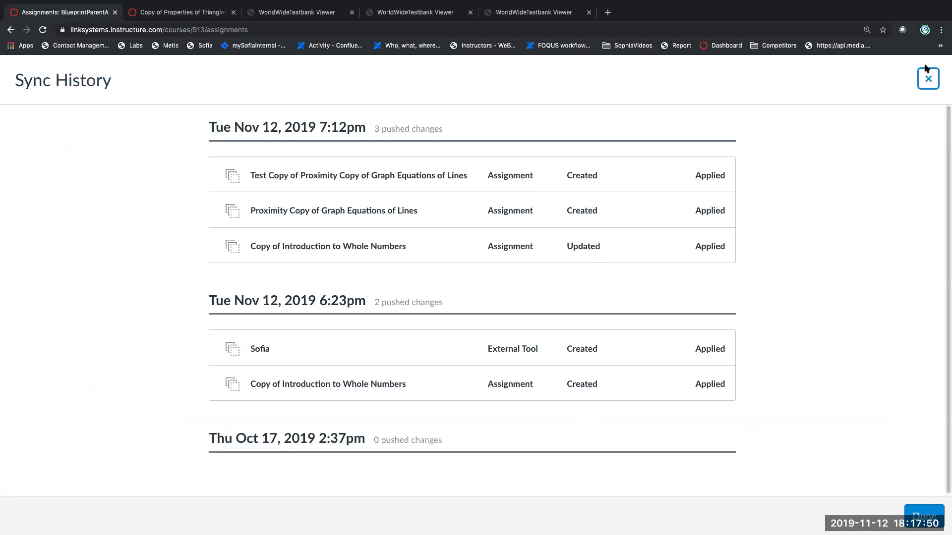
click(929, 514)
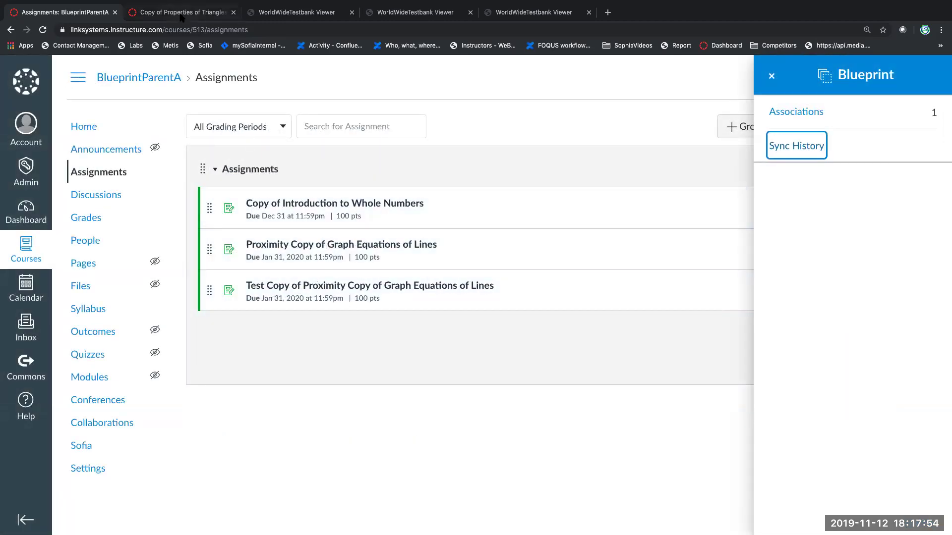
Step: Open the assignments list of BlueprintChildA to review its entries, and return to BlueprintParentA
click(181, 14)
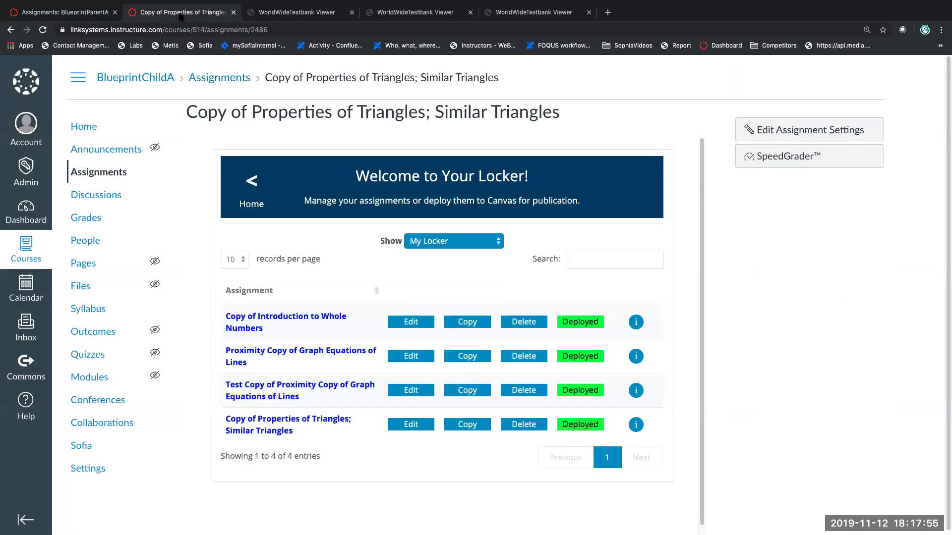
click(74, 172)
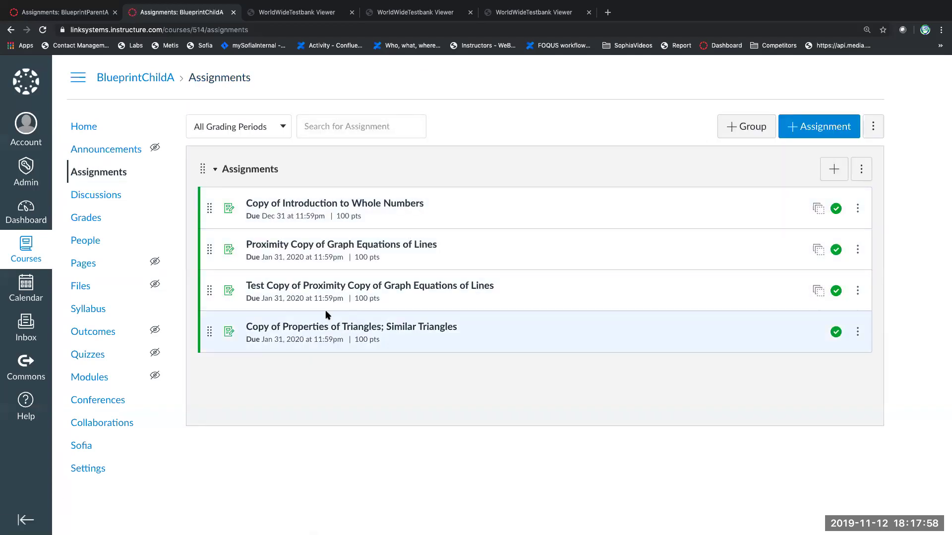
click(57, 13)
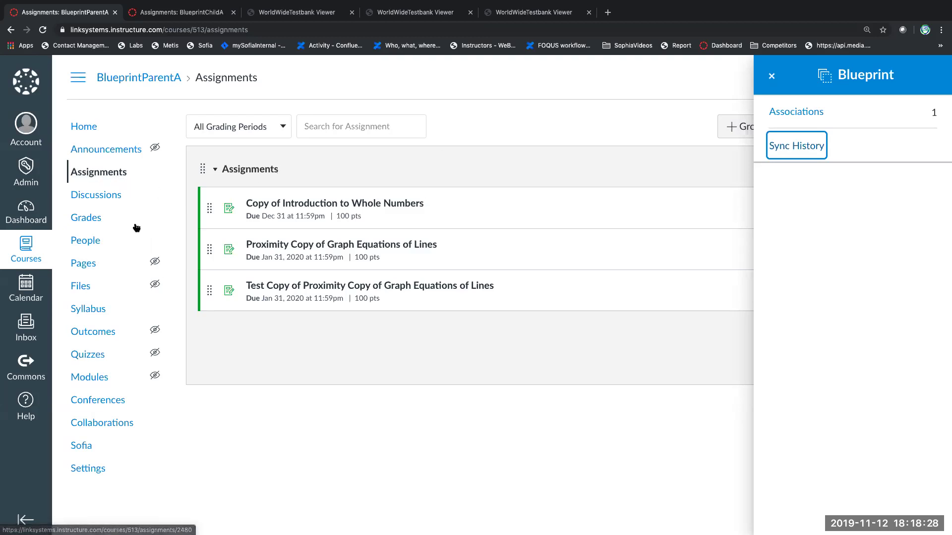
Step: Open Sofia in BlueprintParentA, view the student progress page, and return to the Sofia home page
click(86, 443)
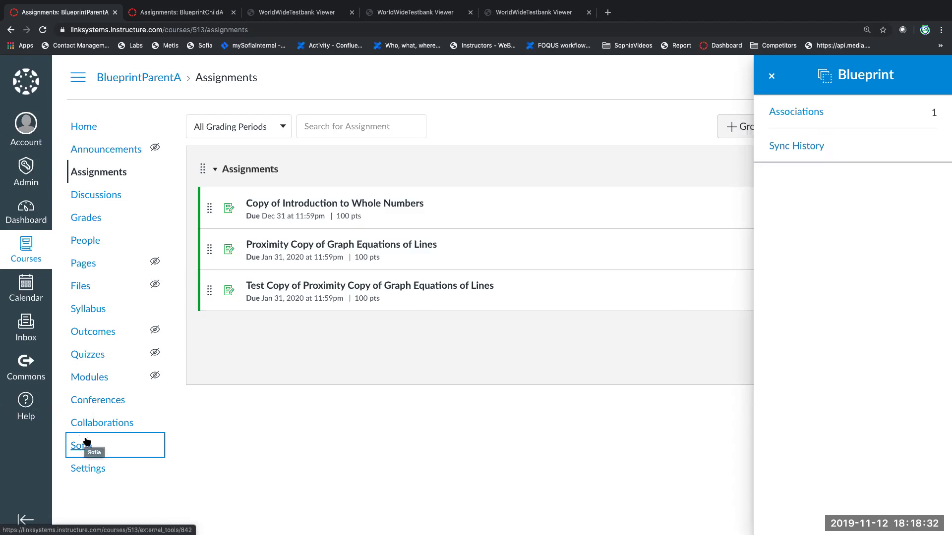
click(88, 448)
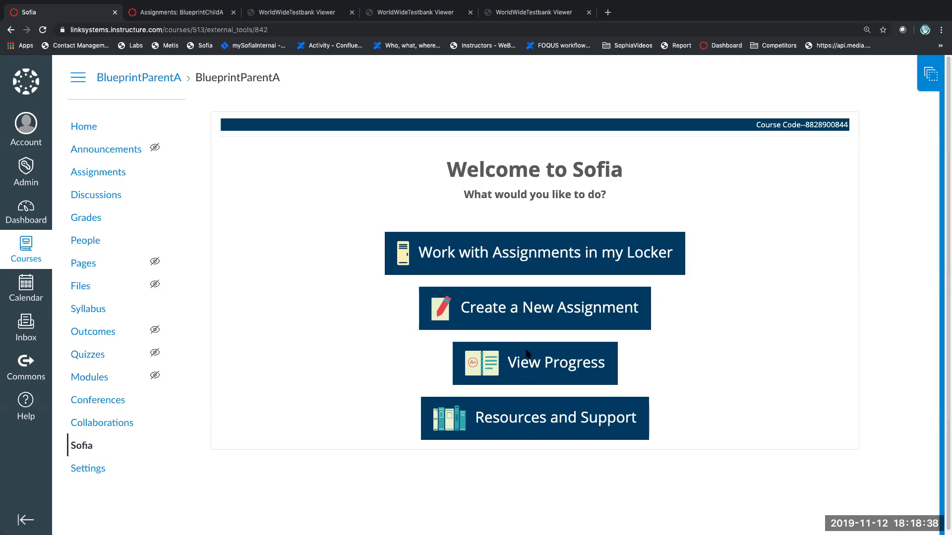
click(556, 358)
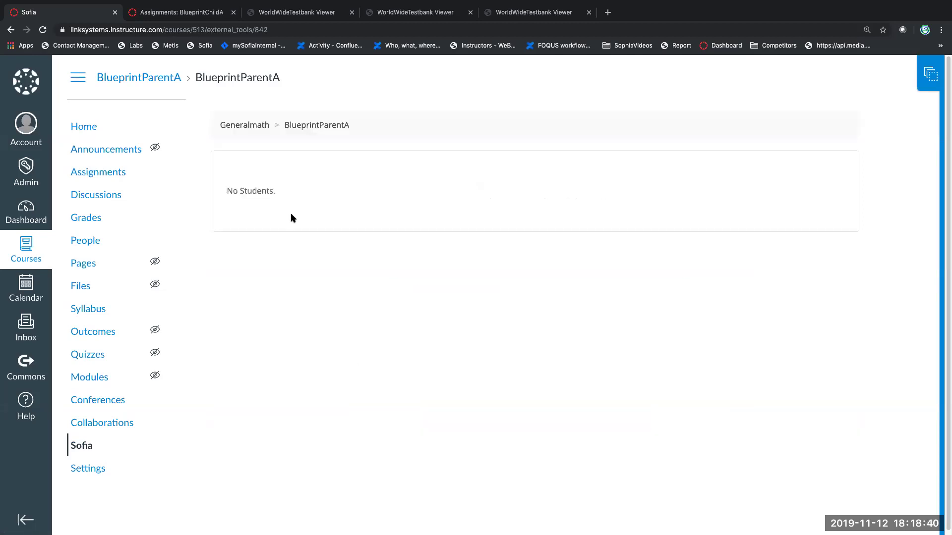
mouse_move(24, 23)
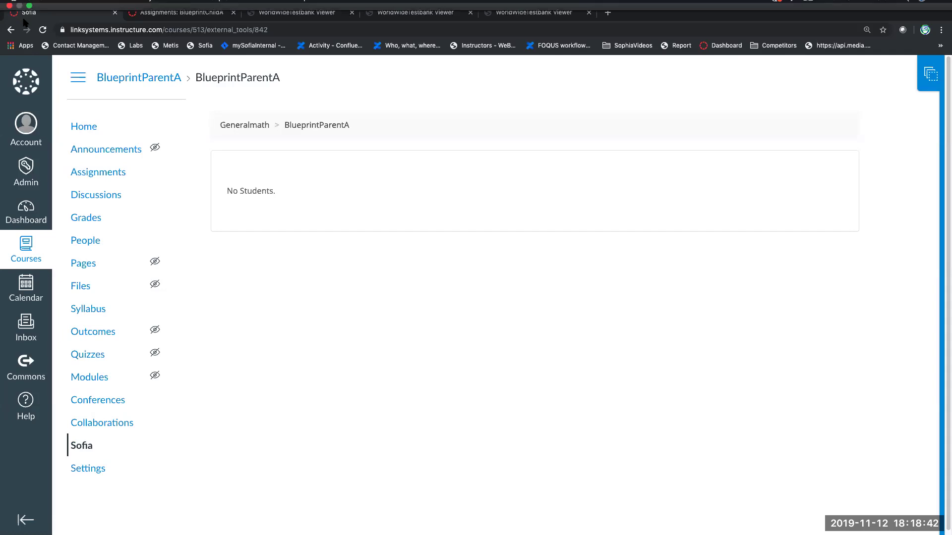
click(16, 52)
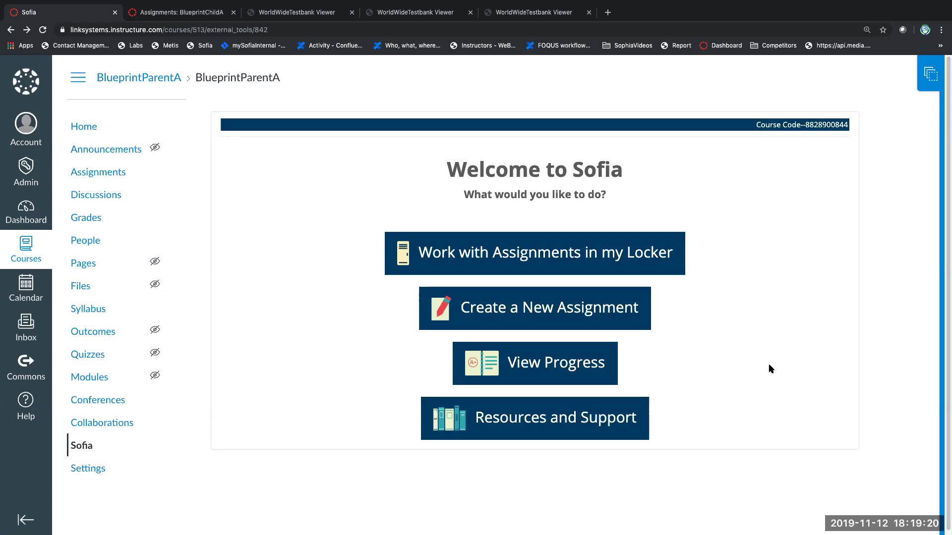
Step: Open the policy settings of Proximity Copy of Graph Equations of Lines from BlueprintParentA's locker
click(578, 253)
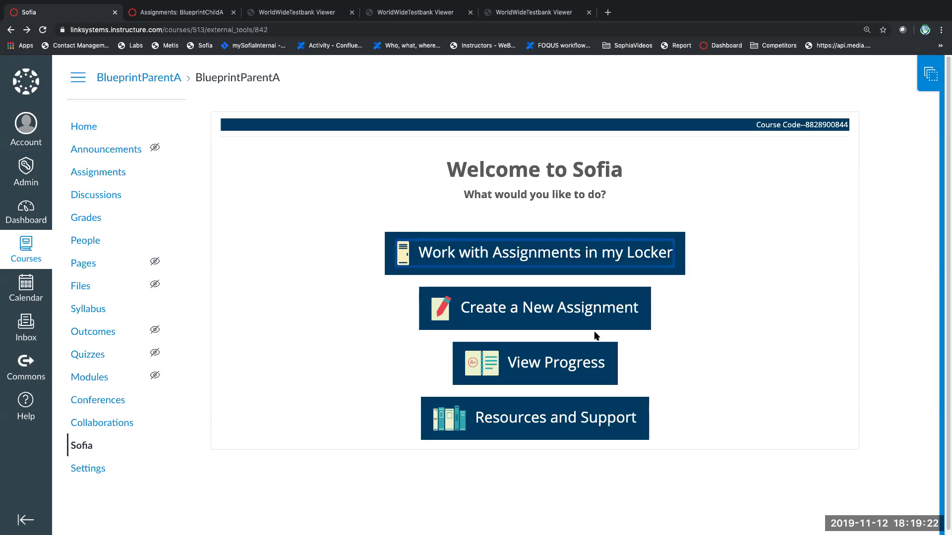
click(538, 304)
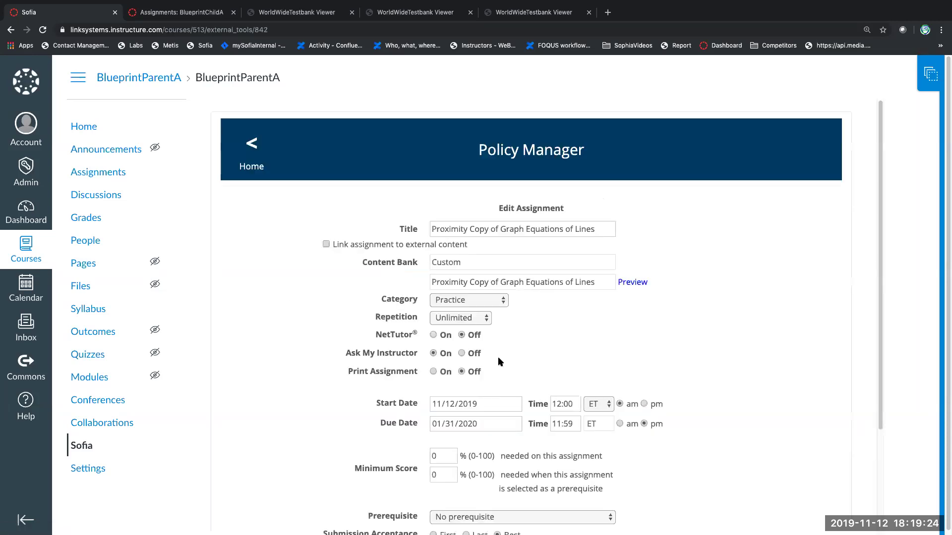
scroll(540, 366, down, 3)
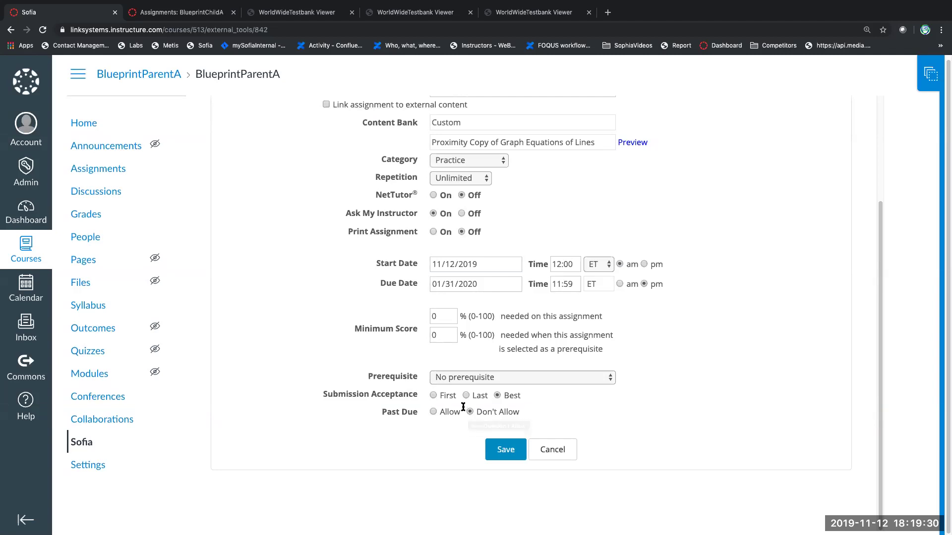
Step: Try the Allow and Don't Allow options for Past Due and the Yes and No options for Post Grade, and cancel the policy edit
click(433, 412)
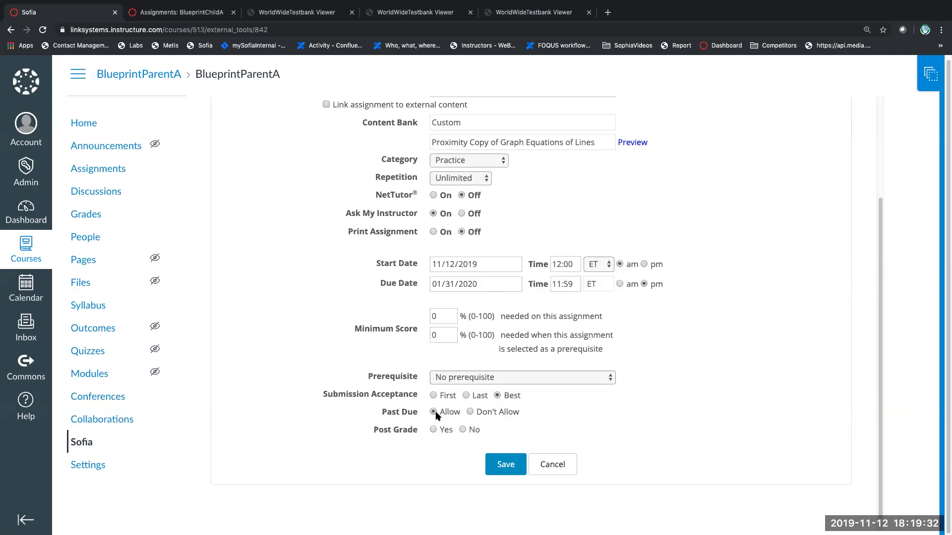
click(433, 430)
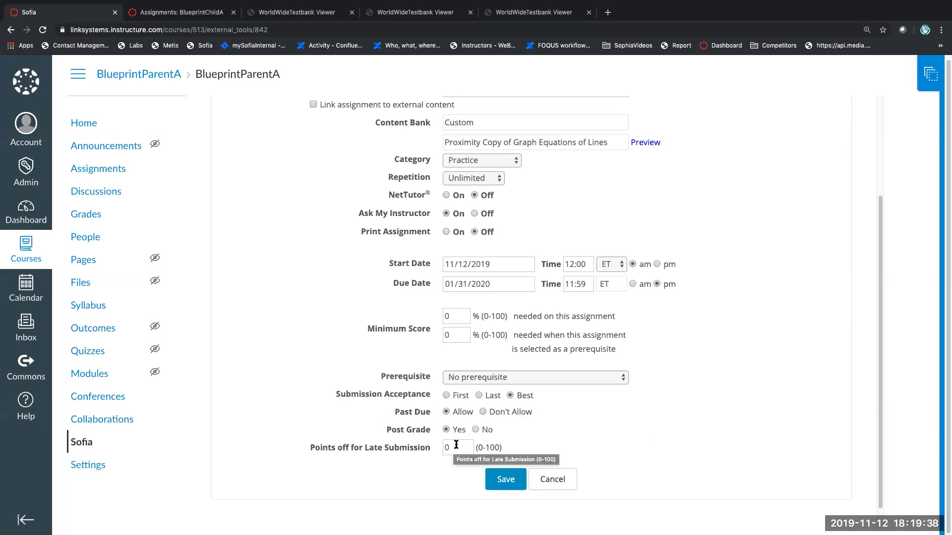
click(475, 429)
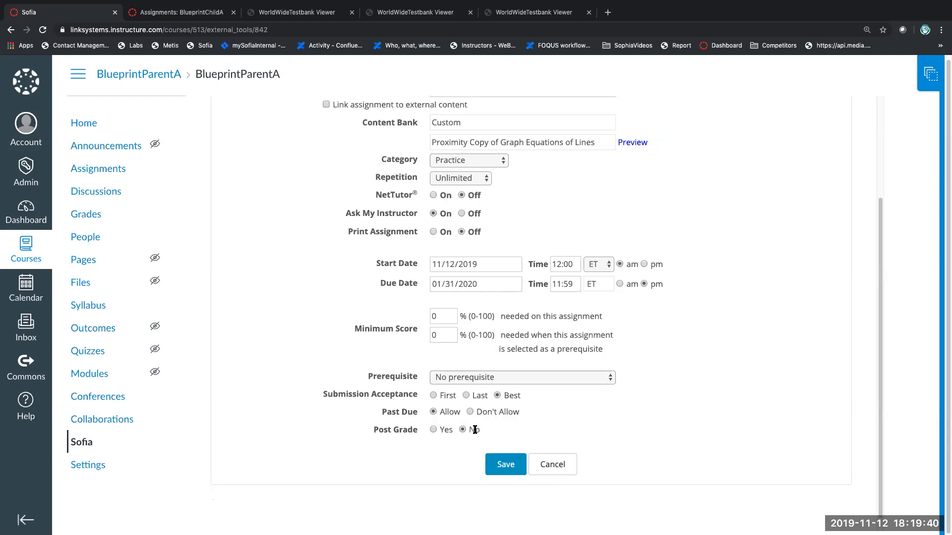
click(433, 430)
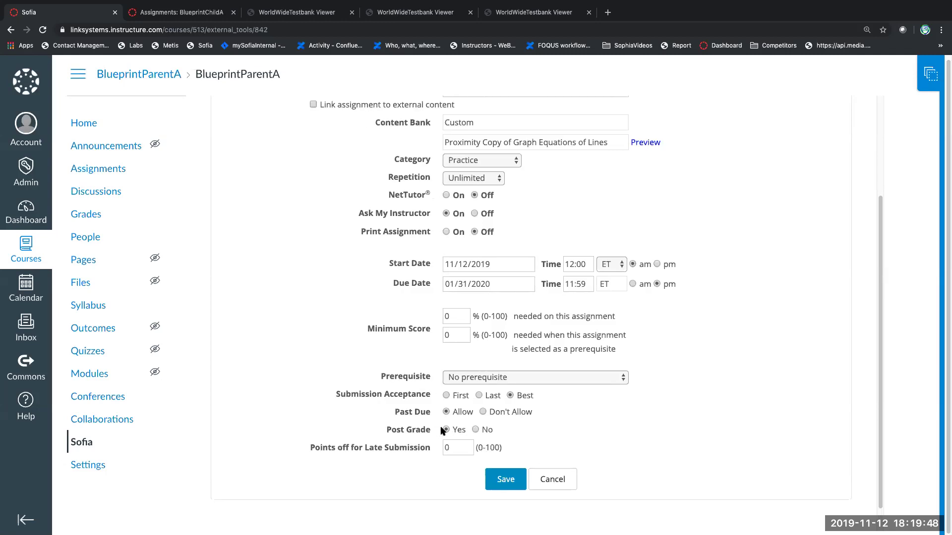
click(482, 412)
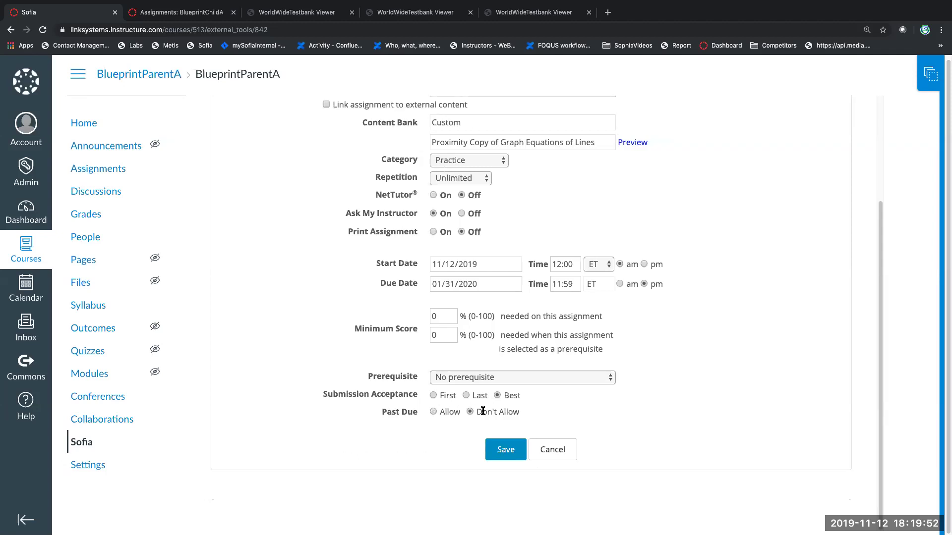
click(433, 413)
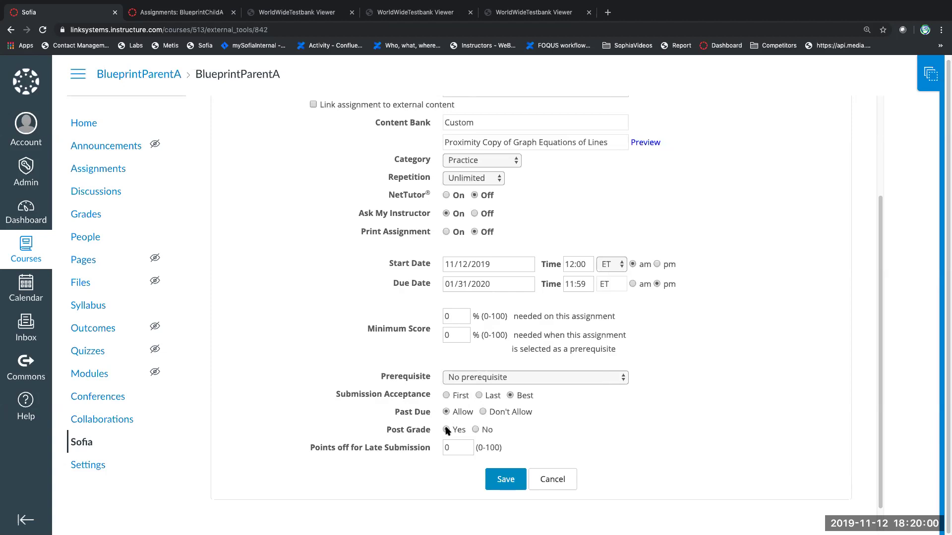
click(447, 430)
click(563, 477)
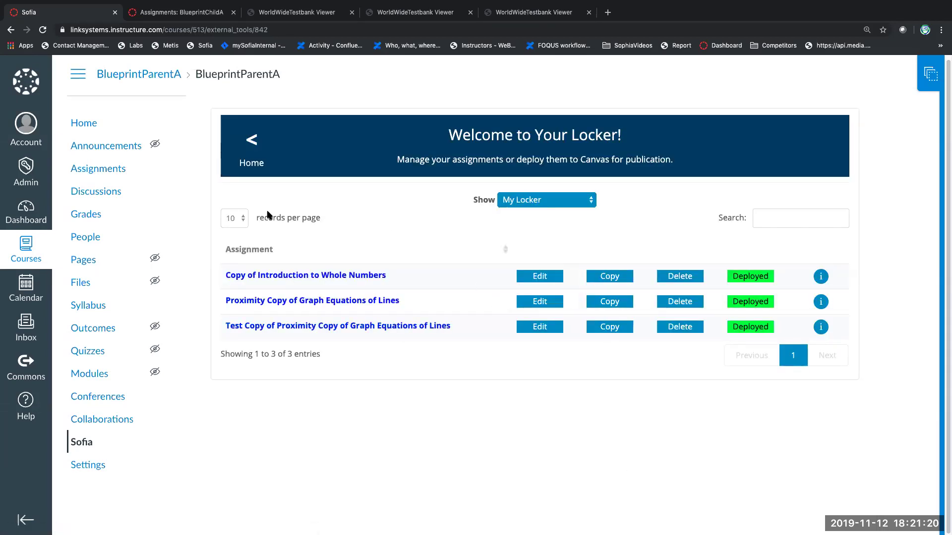
Step: Show the Basic College Math library and search its assignments for Division
click(529, 200)
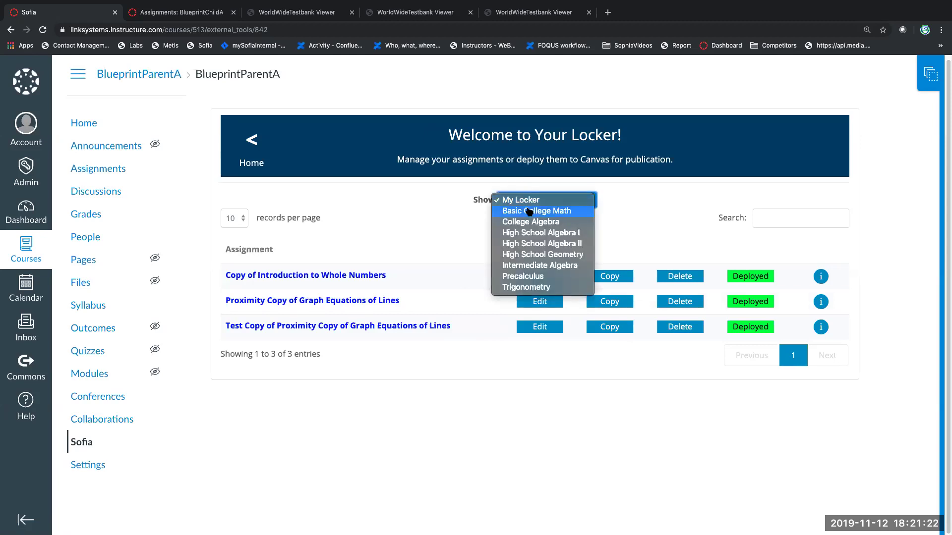
click(534, 212)
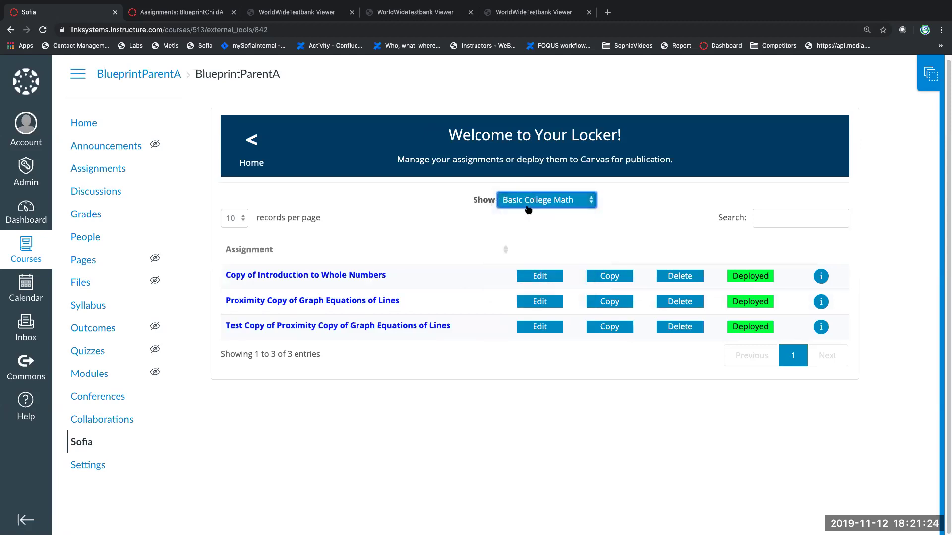
click(762, 221)
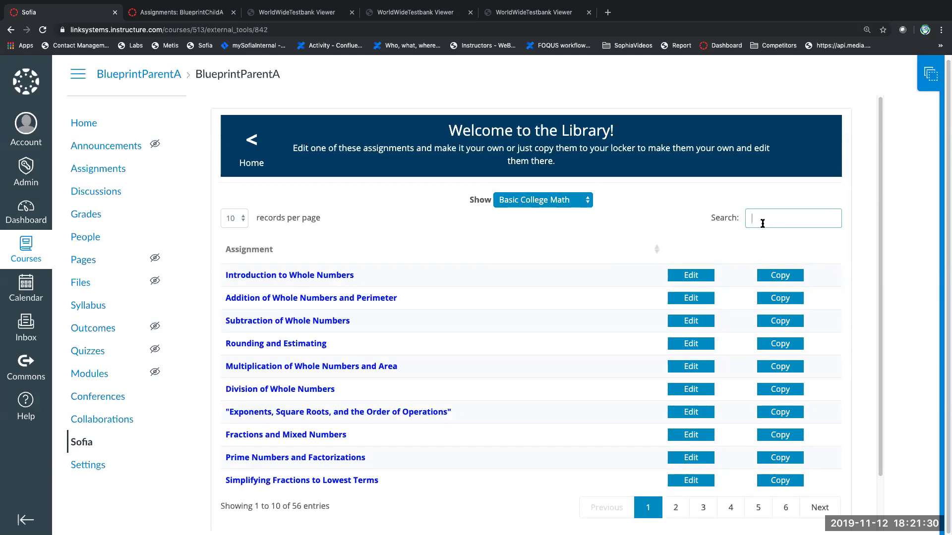
text(Division)
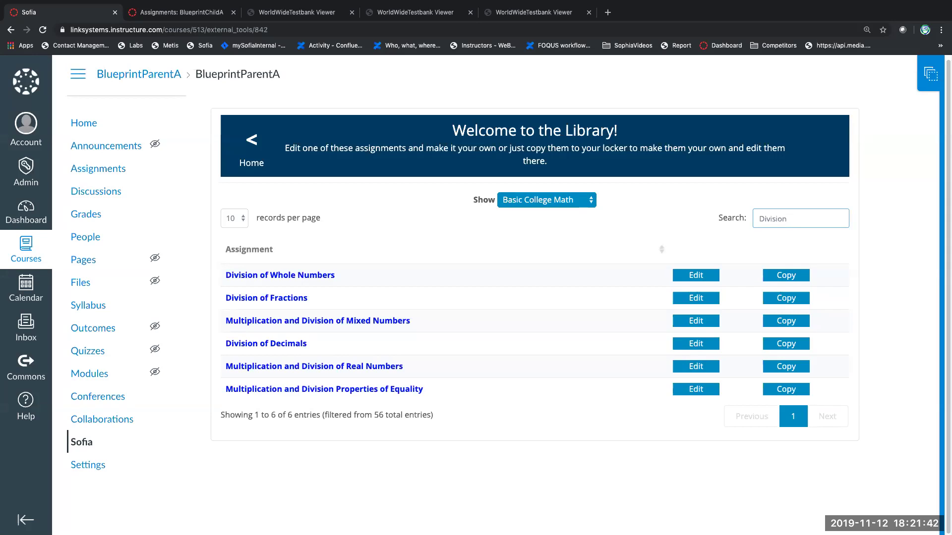
Step: Clear the library search and search the Basic College Math assignments for Equation
key(BackSpace)
key(BackSpace)
key(BackSpace)
key(BackSpace)
key(BackSpace)
key(BackSpace)
key(BackSpace)
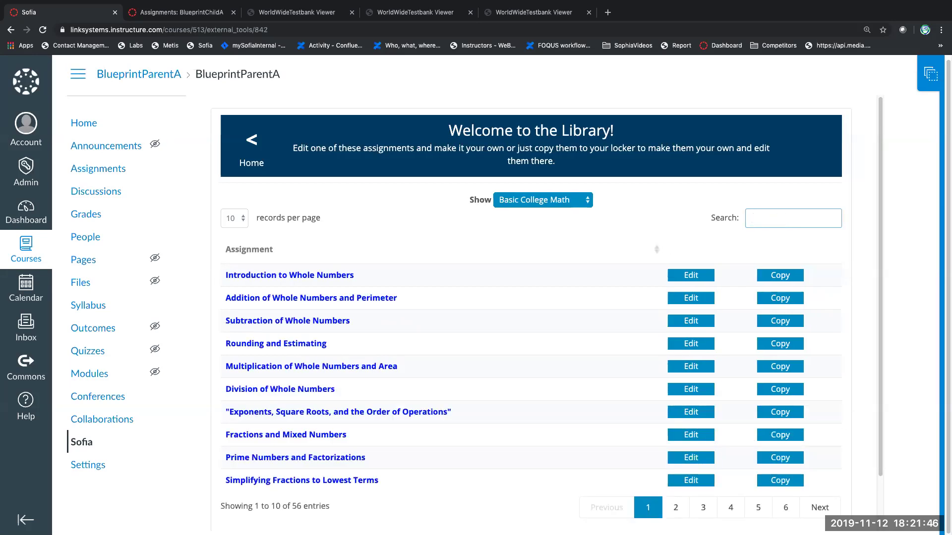
text(Equation)
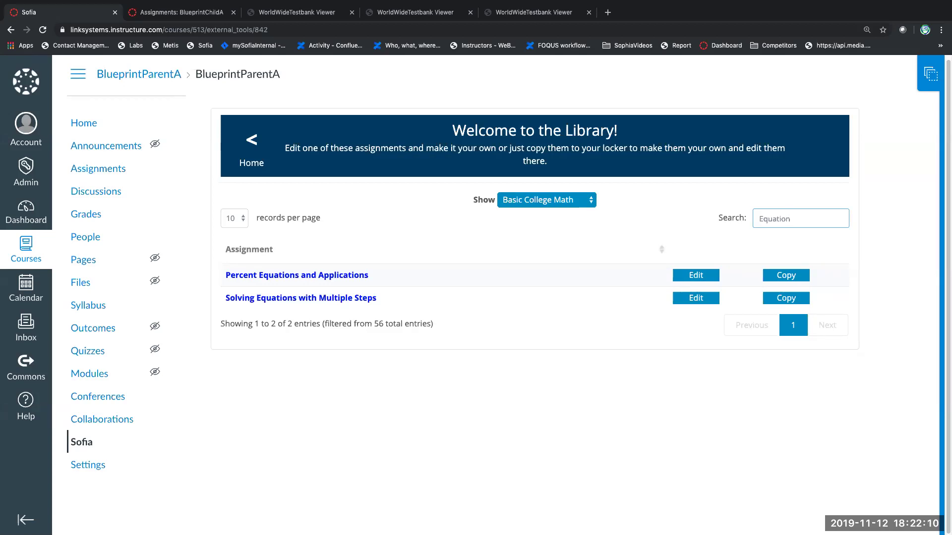
Step: Replace the library search term with Multiplication to filter the Basic College Math assignments
key(BackSpace)
key(BackSpace)
key(BackSpace)
key(BackSpace)
key(BackSpace)
key(BackSpace)
key(BackSpace)
key(BackSpace)
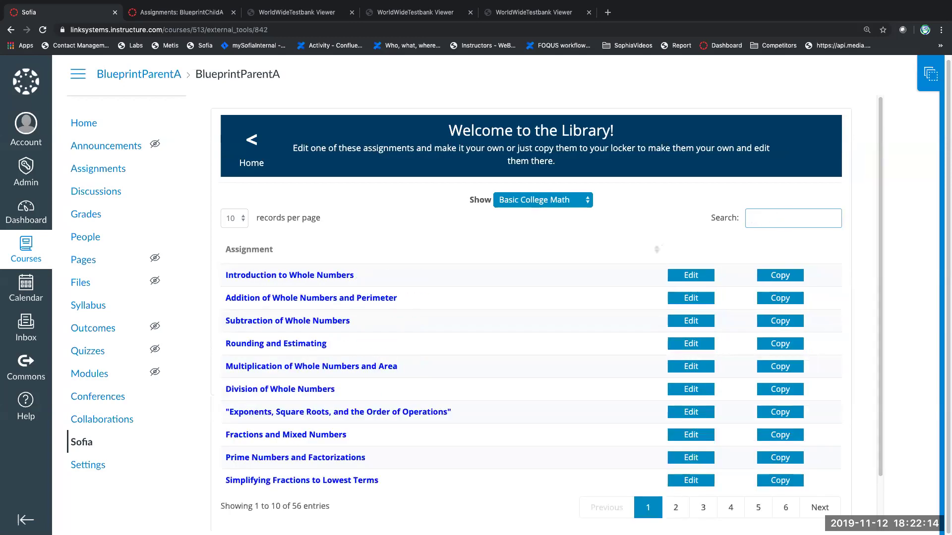
text(Multiplcat)
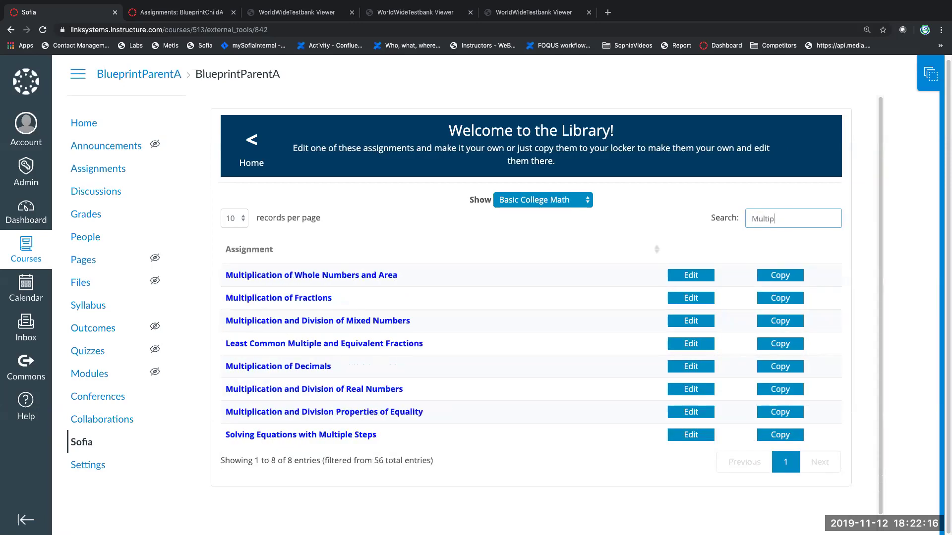
key(BackSpace)
key(BackSpace)
key(BackSpace)
text(ication)
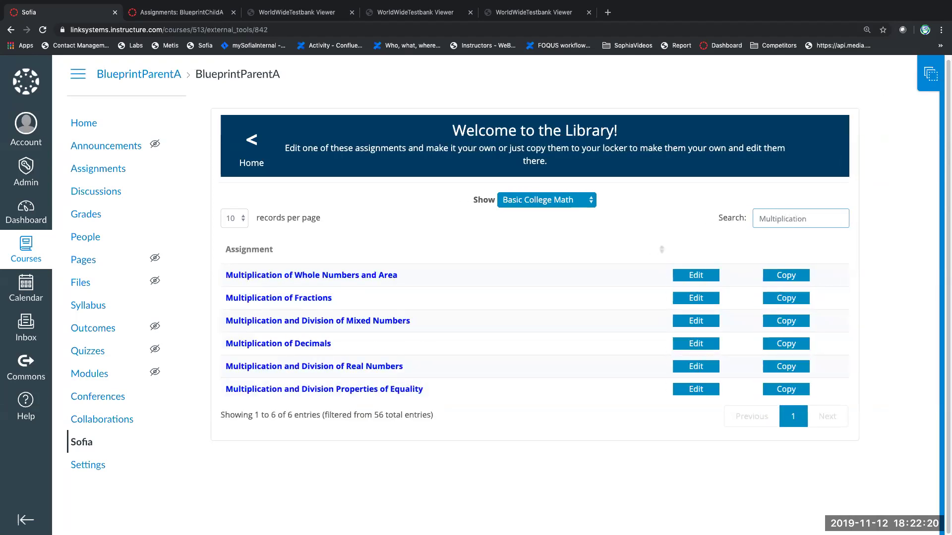